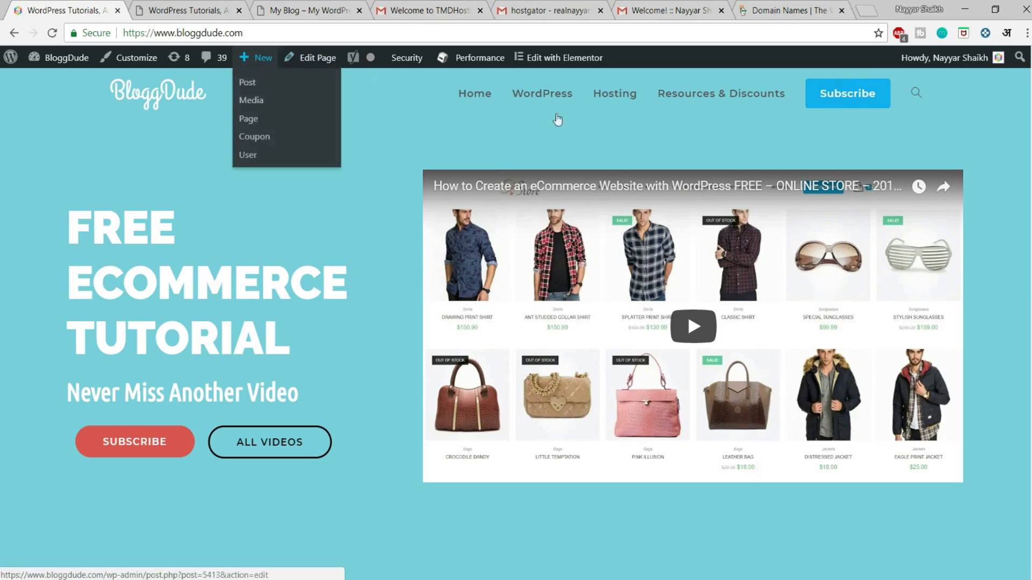
# Step: Scroll the bloggdude.com home page to the top and compare its web address with fehem.in's
pyautogui.scroll(-20, 516, 322)
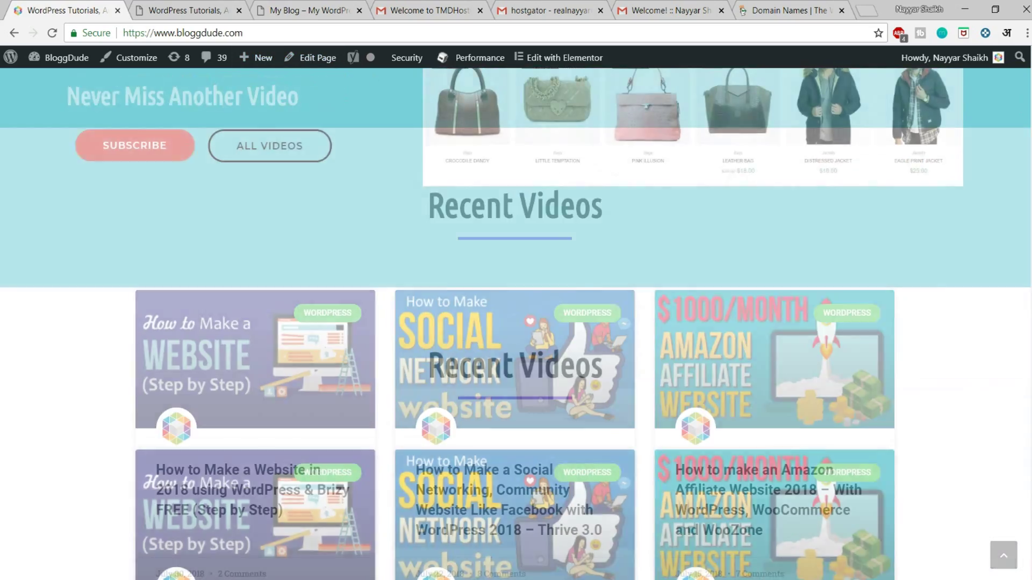
pyautogui.press('Home')
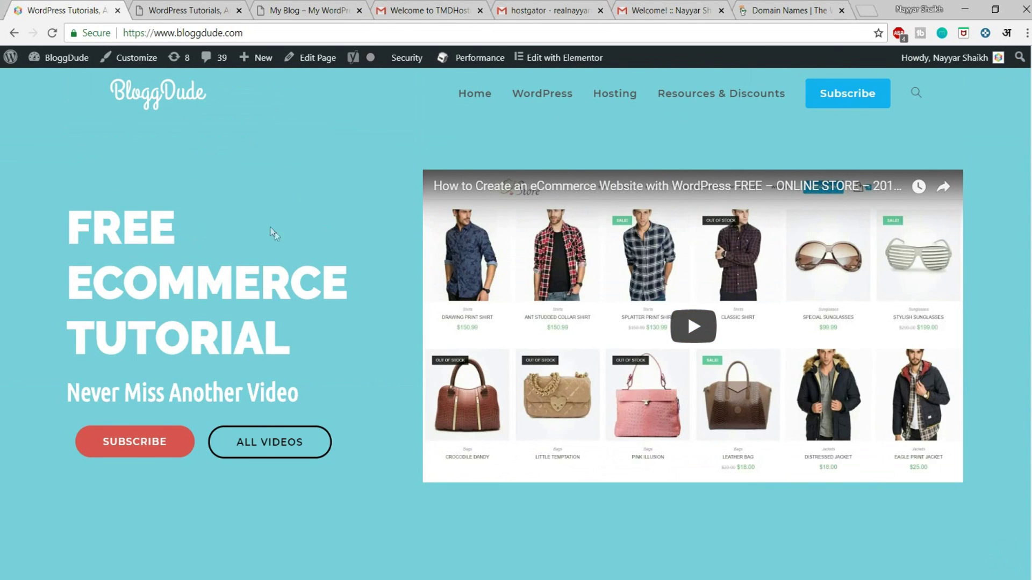
pyautogui.click(185, 10)
pyautogui.doubleClick(151, 33)
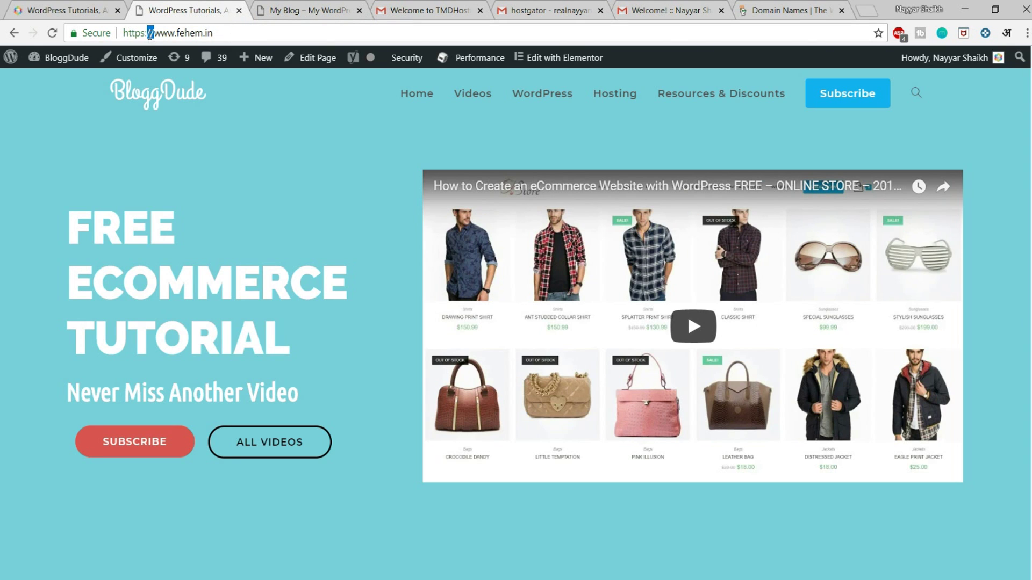
pyautogui.click(75, 11)
pyautogui.click(247, 33)
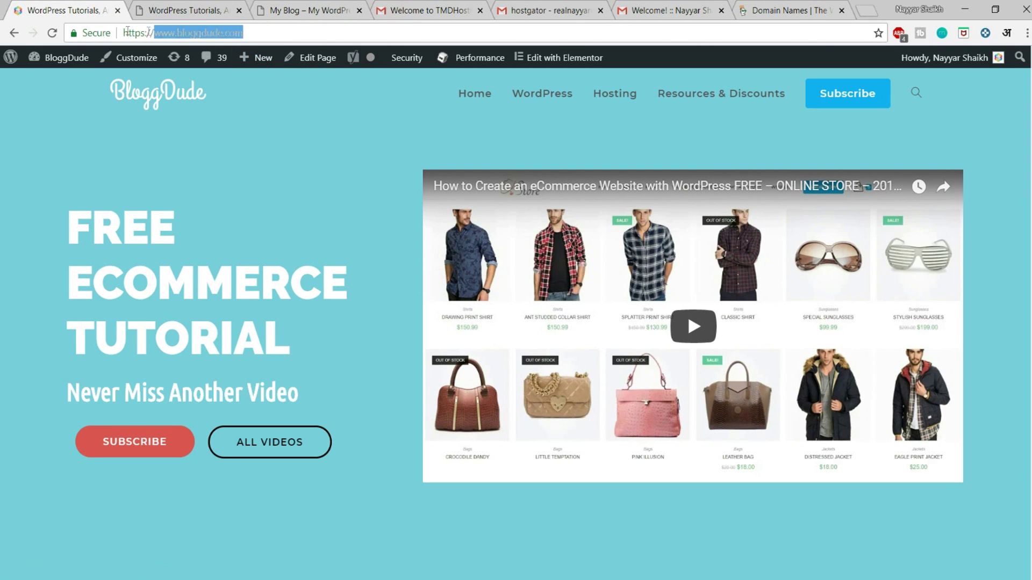
pyautogui.click(172, 10)
pyautogui.moveTo(261, 33); pyautogui.dragTo(123, 33)
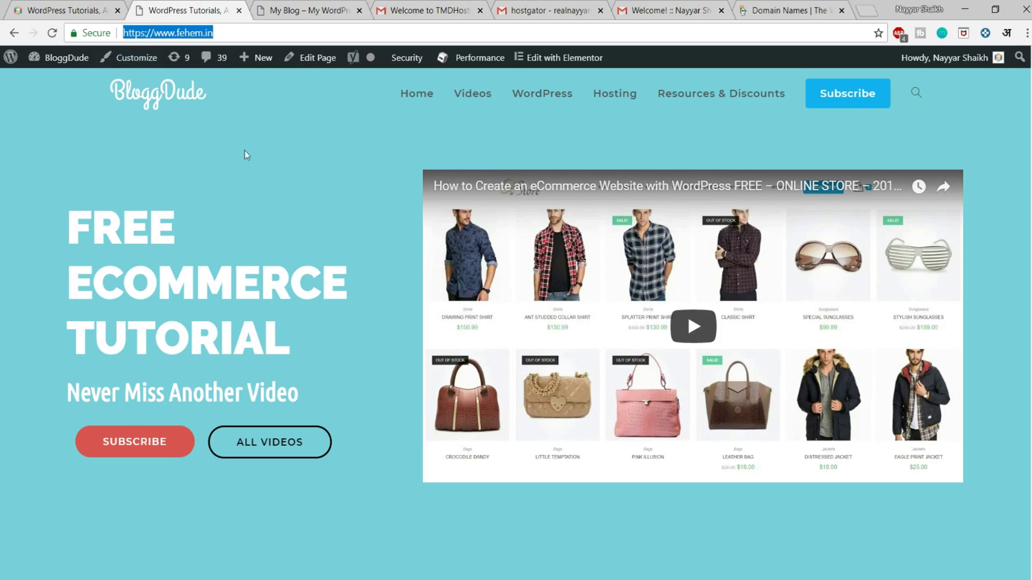
pyautogui.click(244, 150)
# Step: Scroll through the fehem.in home page and open its Resources & Discounts page
pyautogui.scroll(-15, 766, 209)
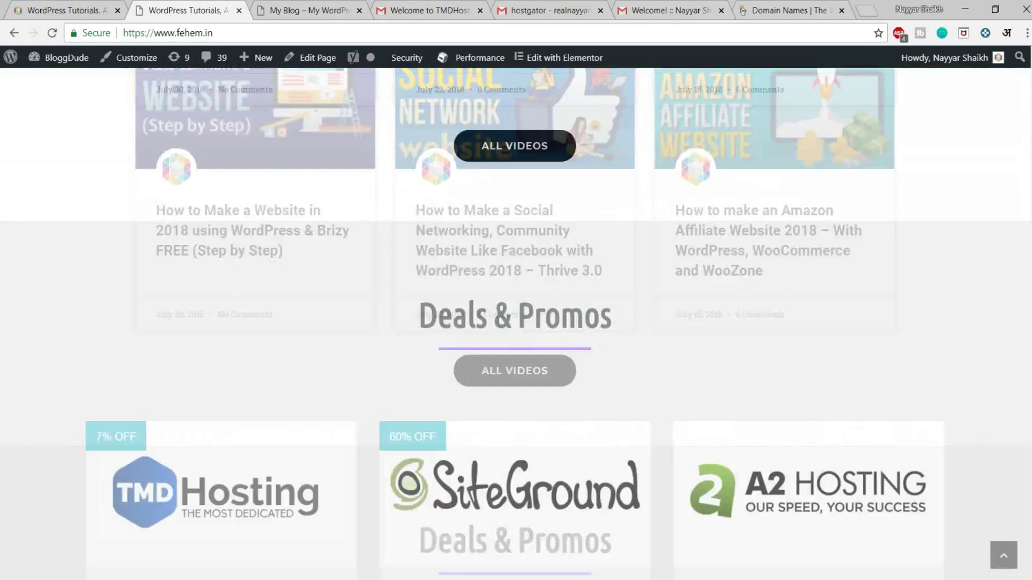
pyautogui.scroll(15, 957, 100)
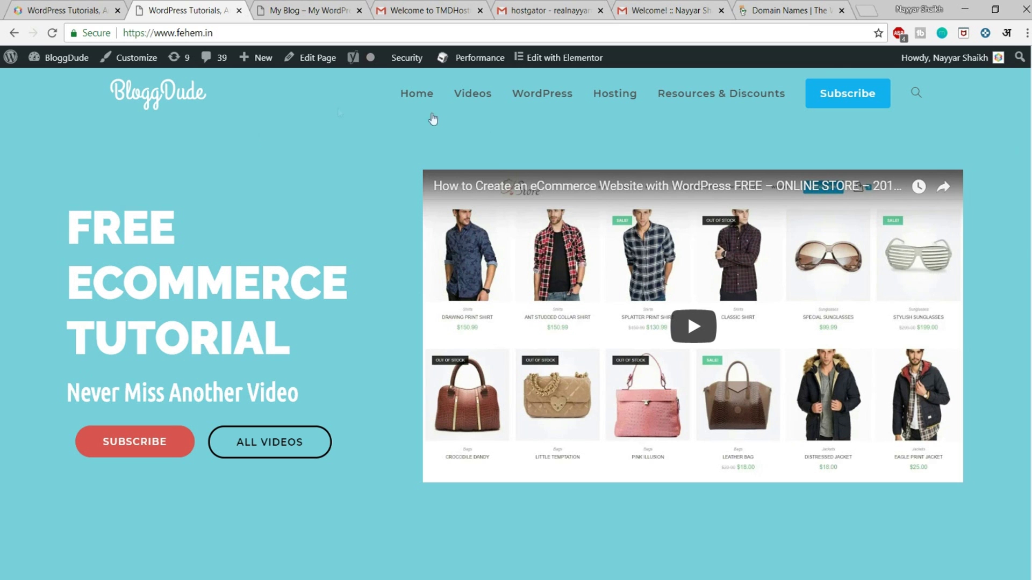
pyautogui.click(720, 96)
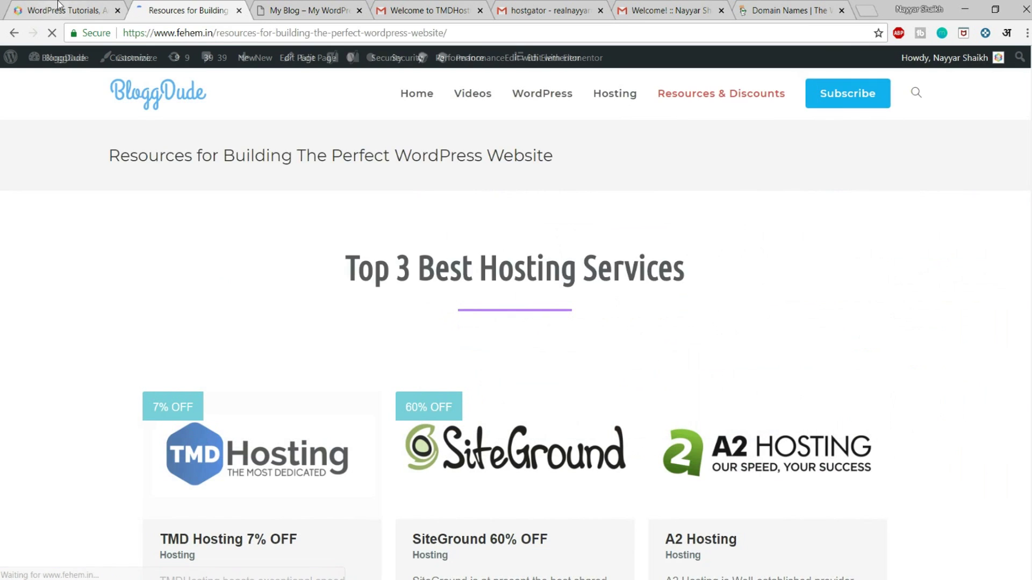
# Step: Open Resources & Discounts on bloggdude.com too, then select the fehem.in page path
pyautogui.hotkey('ctrl', 'shift', 'Tab')
pyautogui.click(746, 105)
pyautogui.click(194, 9)
pyautogui.moveTo(214, 33); pyautogui.dragTo(479, 39)
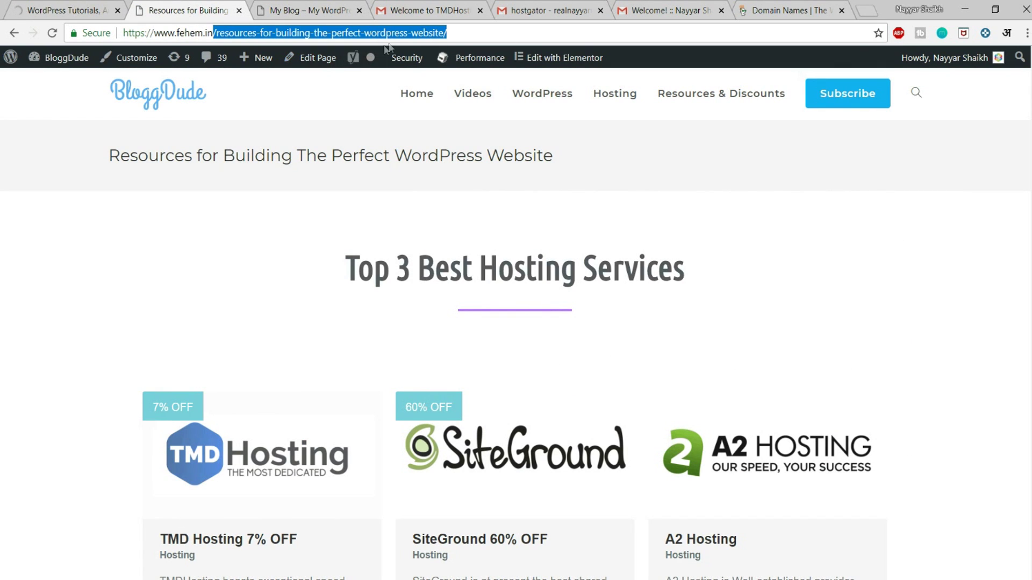
# Step: Compare the bloggdude.com Resources page path with fehem.in's, then clear the selection
pyautogui.click(78, 7)
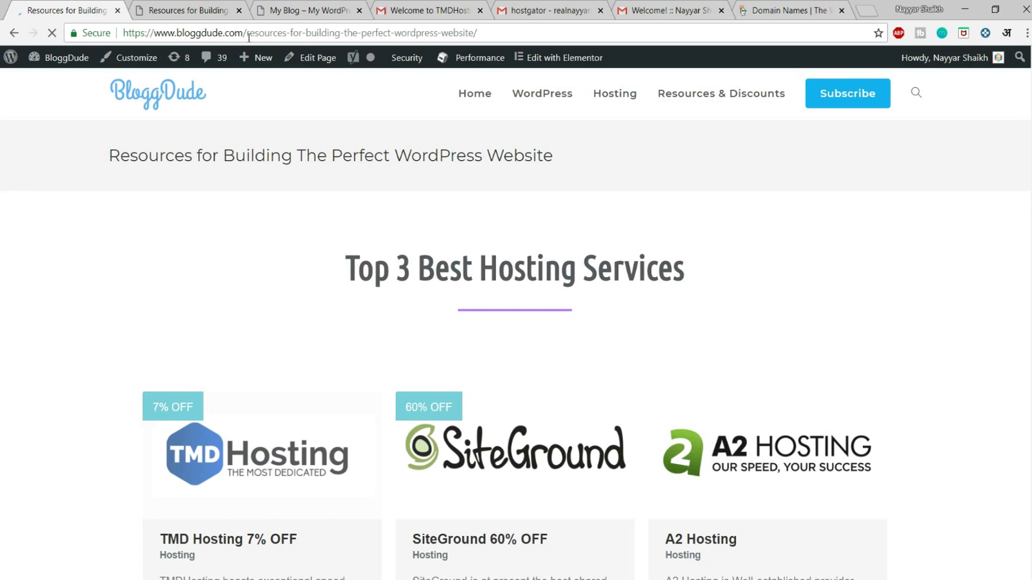
pyautogui.moveTo(248, 32); pyautogui.dragTo(479, 38)
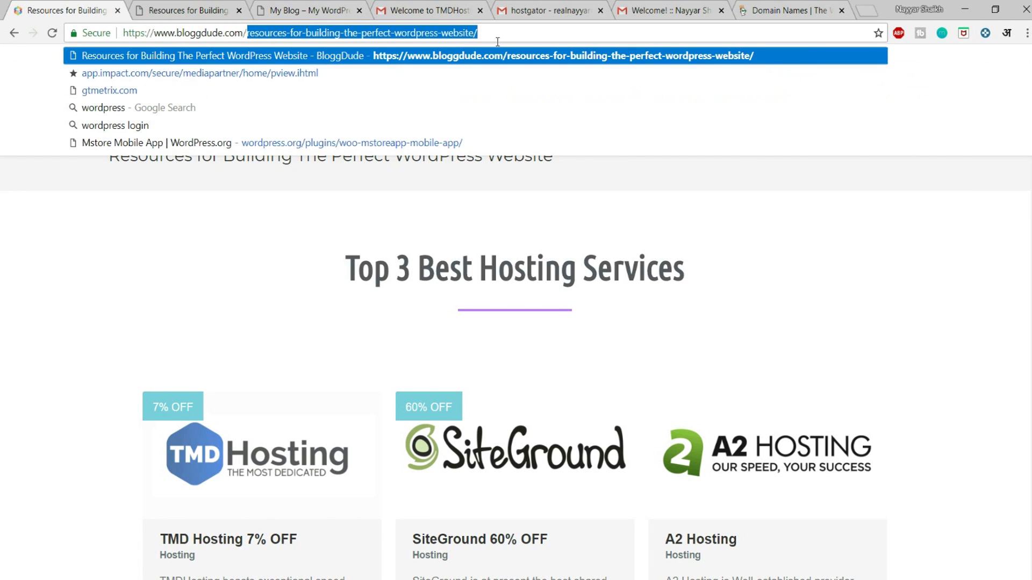
pyautogui.click(698, 212)
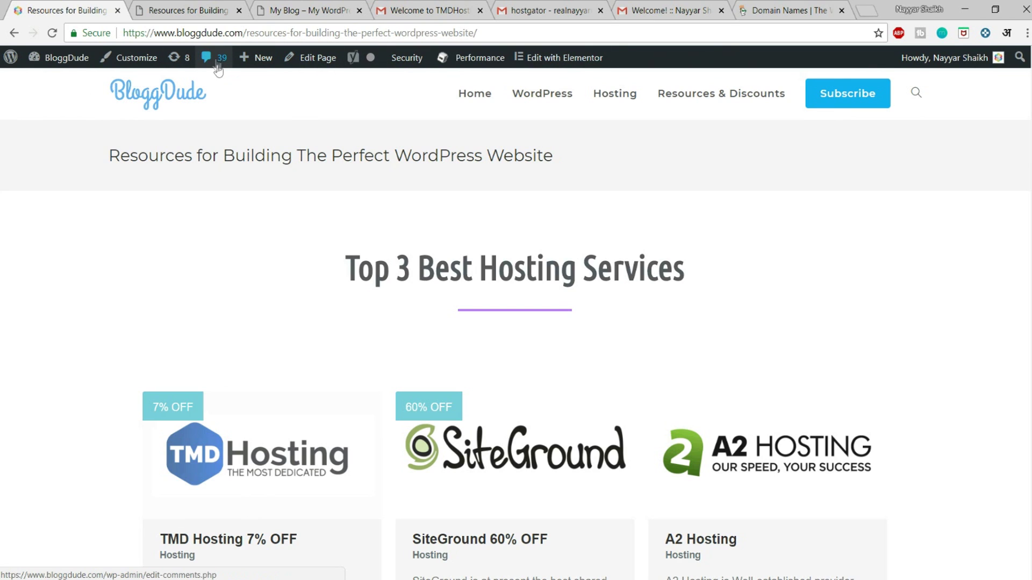
pyautogui.hotkey('ctrl', 'Tab')
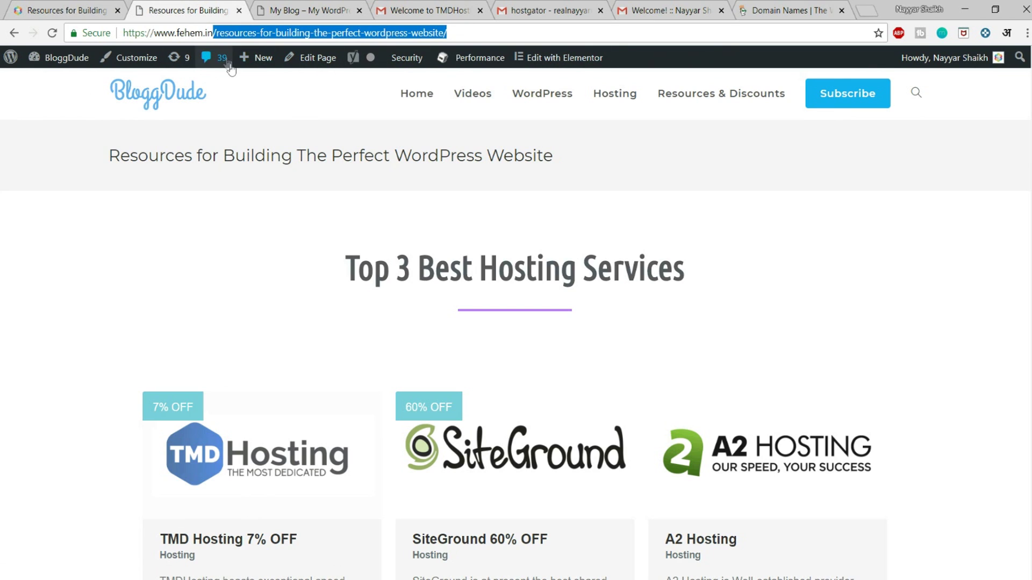
pyautogui.click(269, 105)
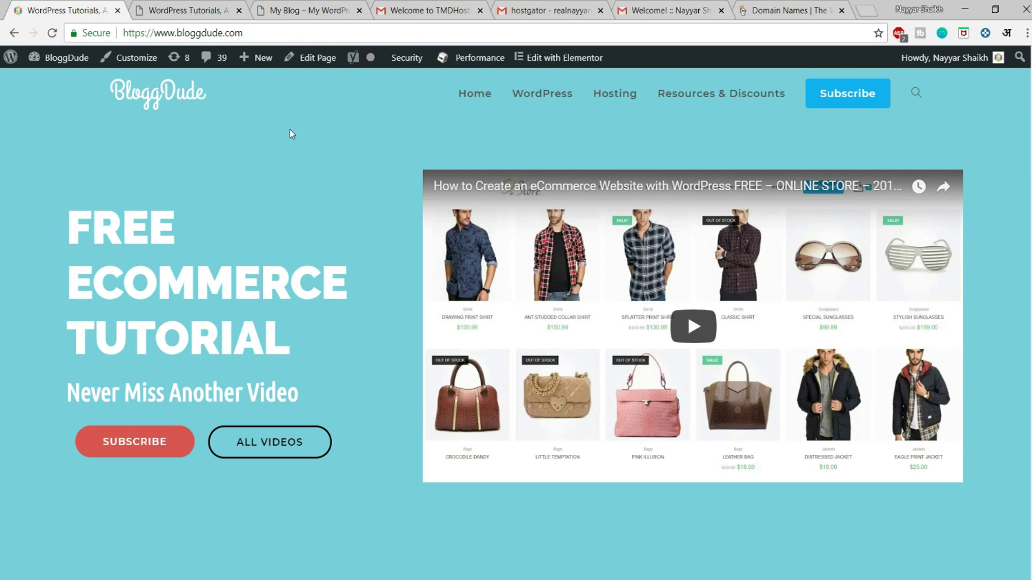
# Step: Check the bloggdude.com web address, then switch to the My Blog test site tab
pyautogui.click(264, 33)
pyautogui.click(265, 228)
pyautogui.click(310, 6)
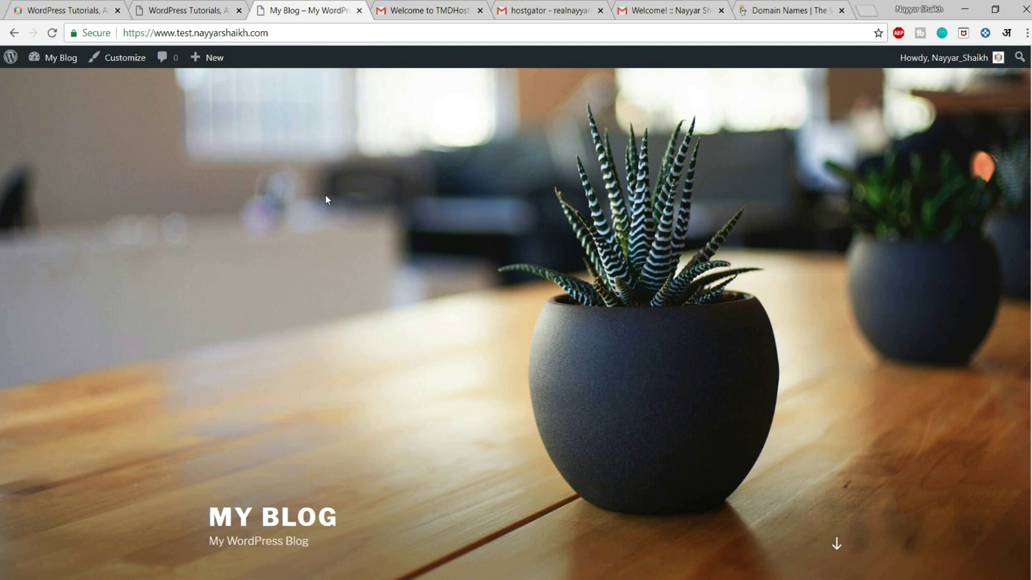
pyautogui.click(67, 7)
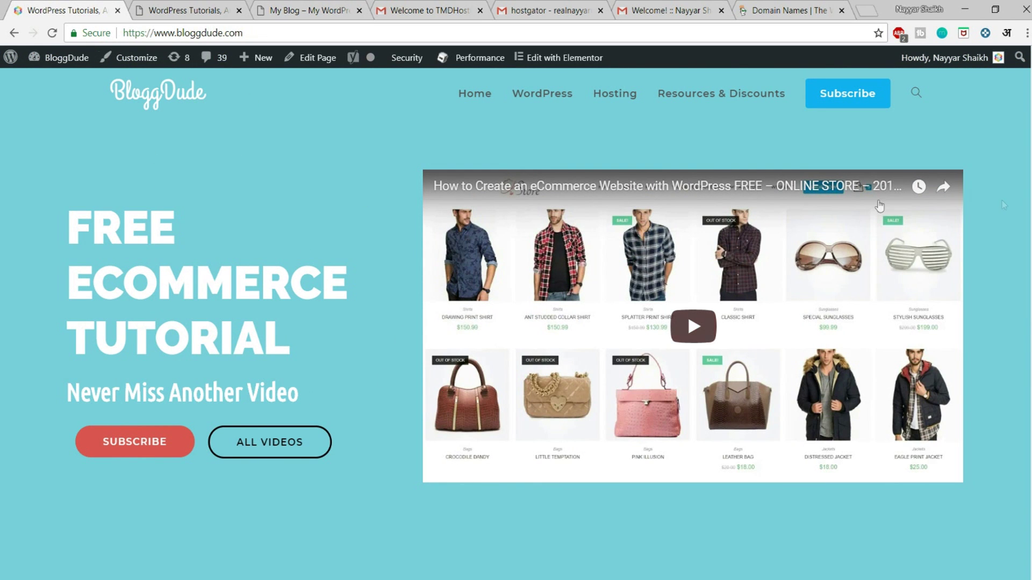
pyautogui.click(309, 10)
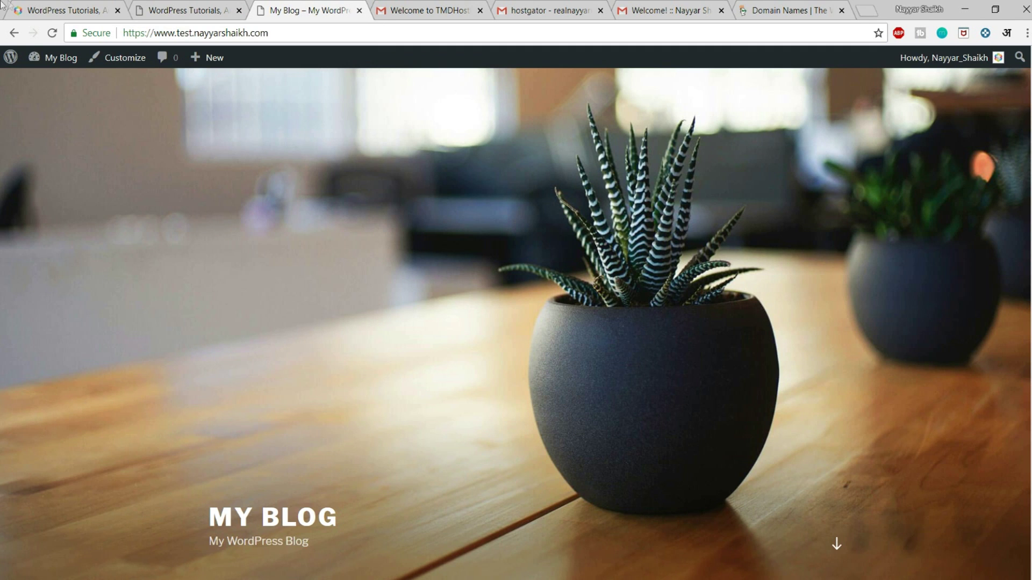
pyautogui.click(42, 6)
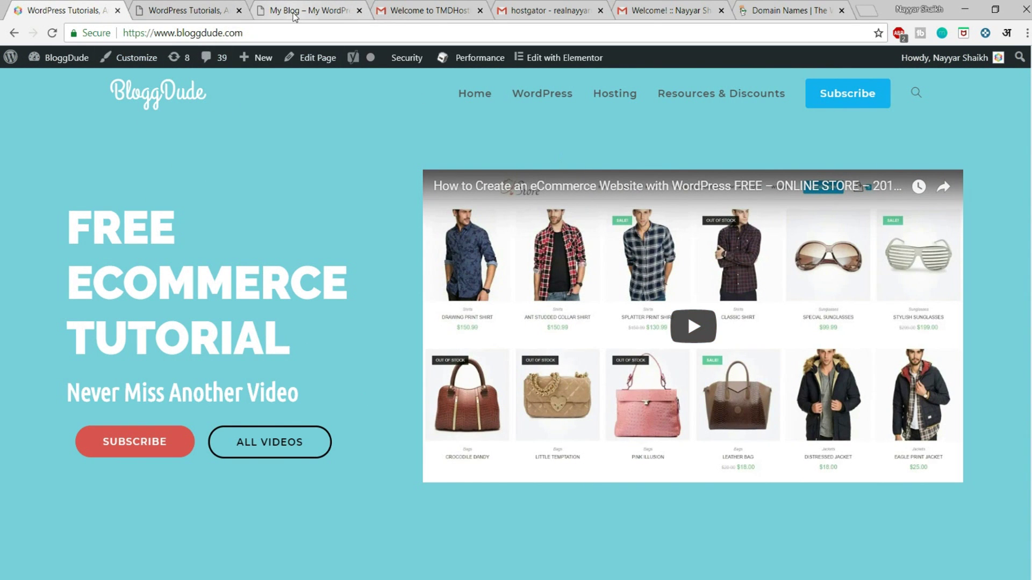
pyautogui.click(220, 32)
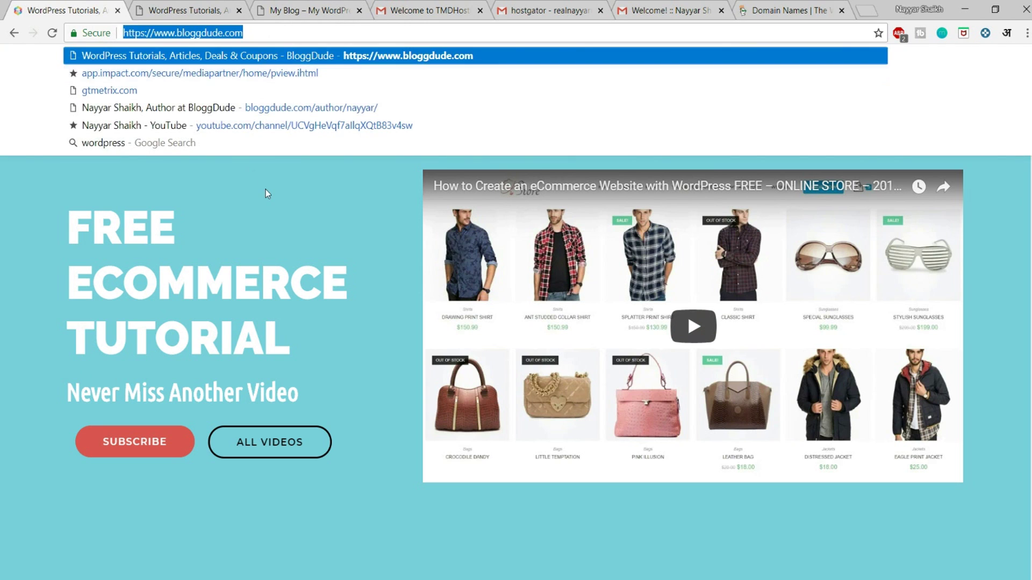
pyautogui.click(265, 189)
pyautogui.click(260, 33)
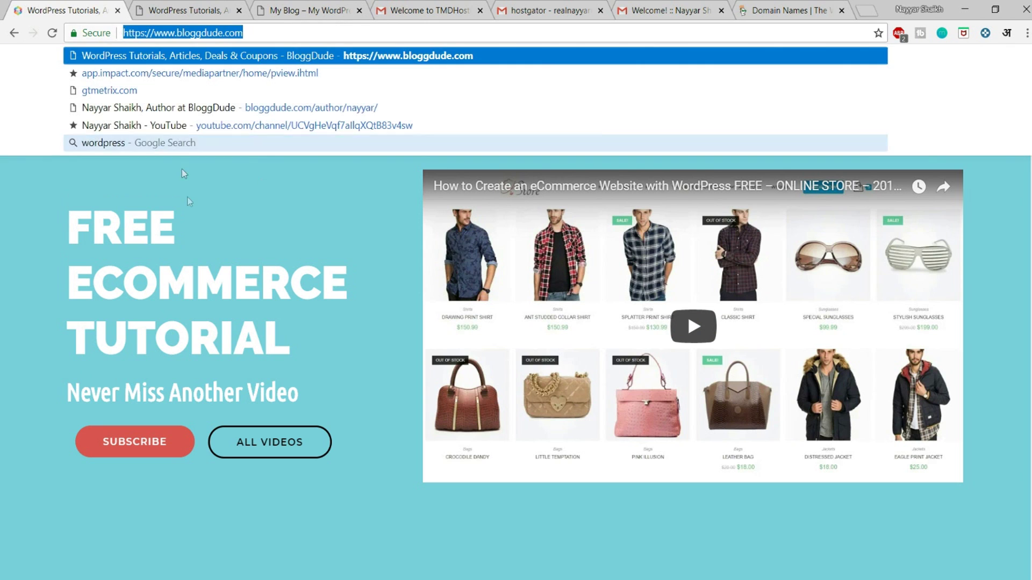
pyautogui.click(183, 175)
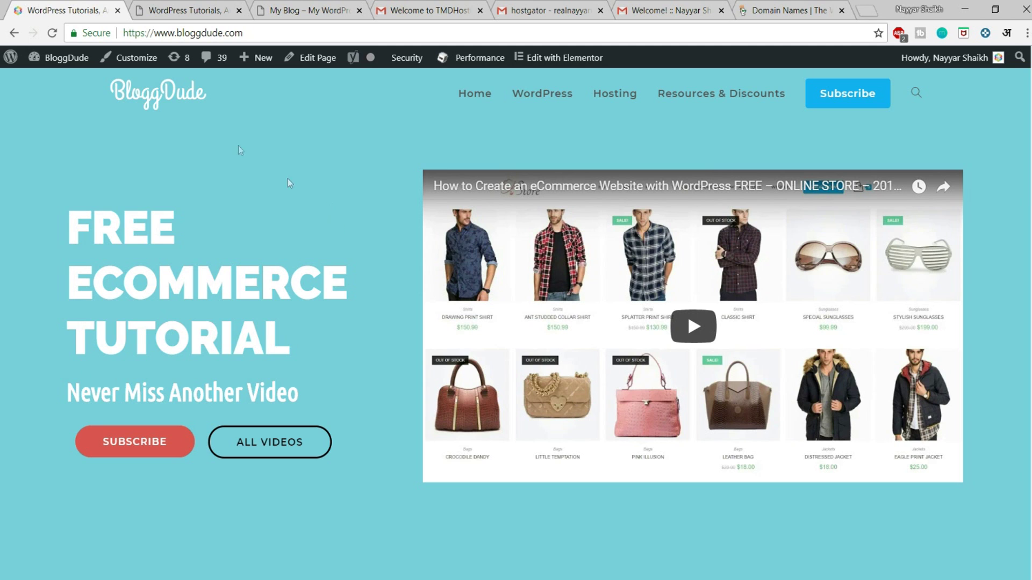
# Step: Compare the fehem.in and My Blog test site addresses and home pages
pyautogui.click(219, 7)
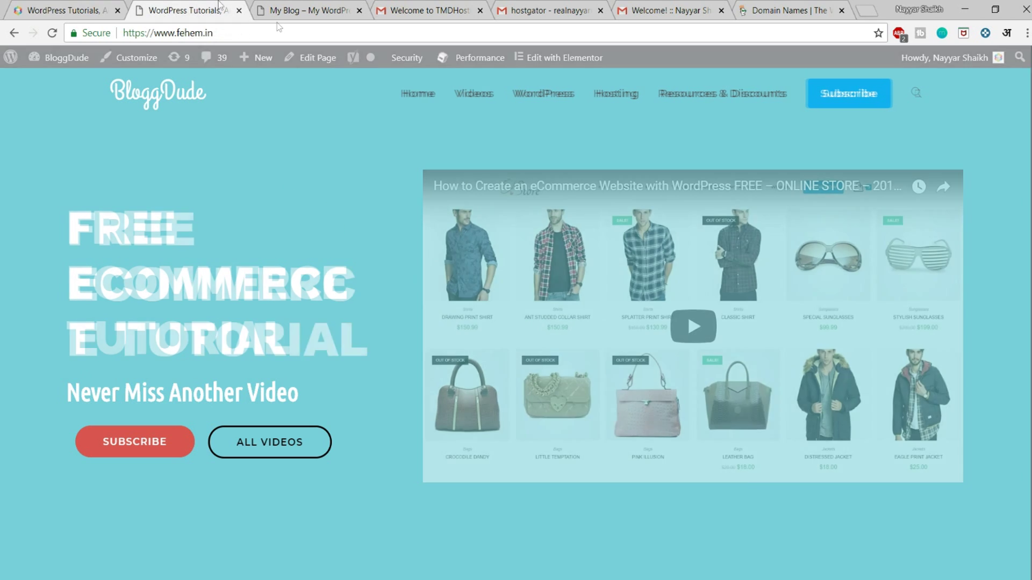
pyautogui.click(280, 34)
pyautogui.moveTo(66, 283); pyautogui.dragTo(323, 260)
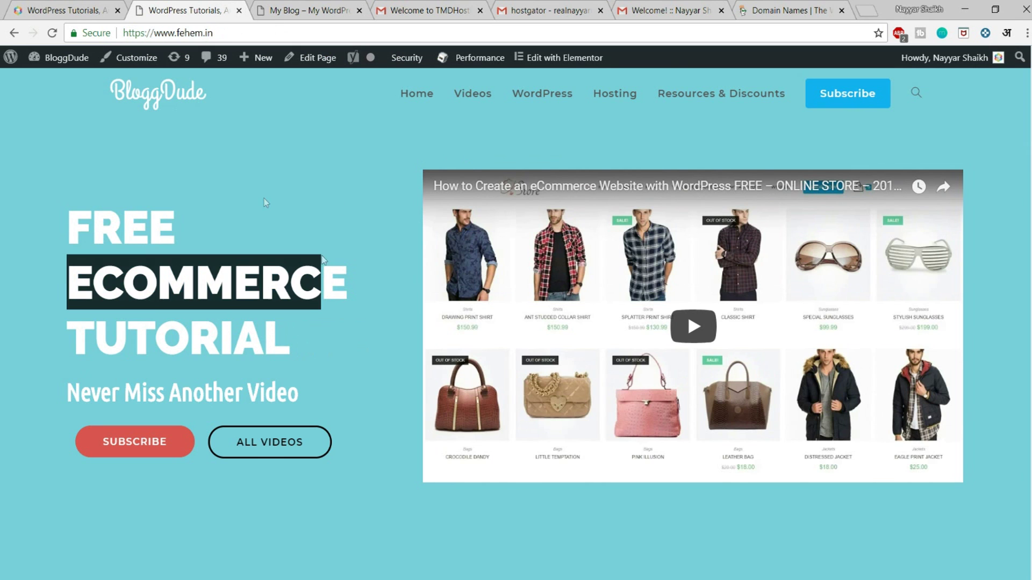
pyautogui.click(331, 84)
pyautogui.click(287, 6)
pyautogui.click(331, 31)
pyautogui.click(401, 199)
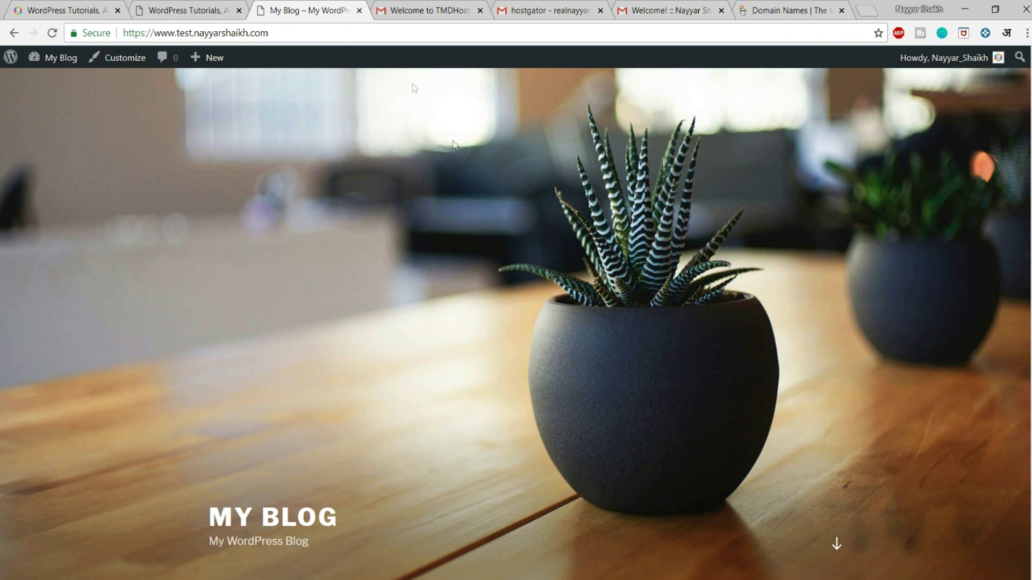
# Step: Scroll the fehem.in home page, then open its admin Dashboard from the BloggDude admin bar
pyautogui.click(177, 10)
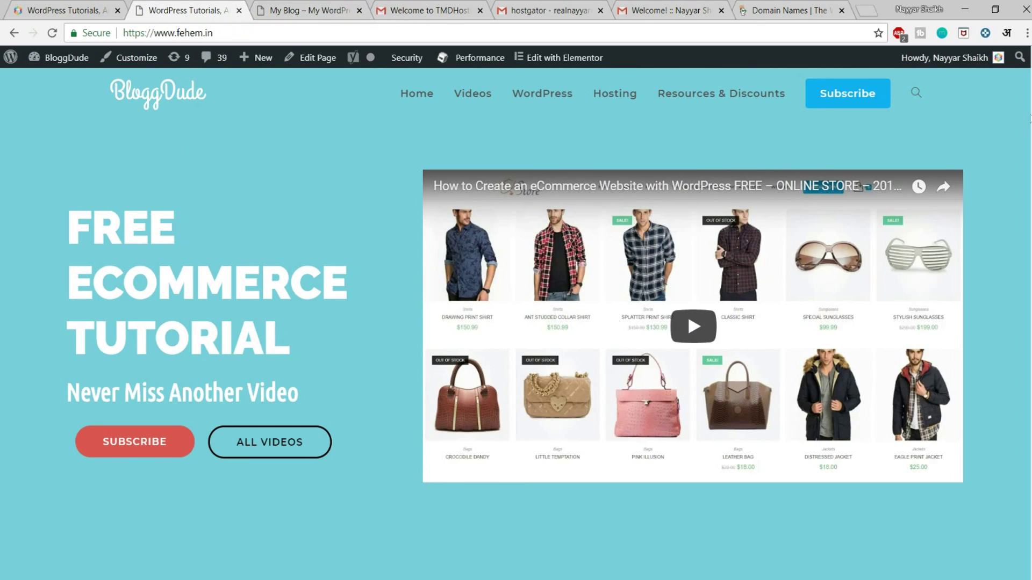
pyautogui.scroll(-3, 489, 99)
pyautogui.scroll(-10, 490, 269)
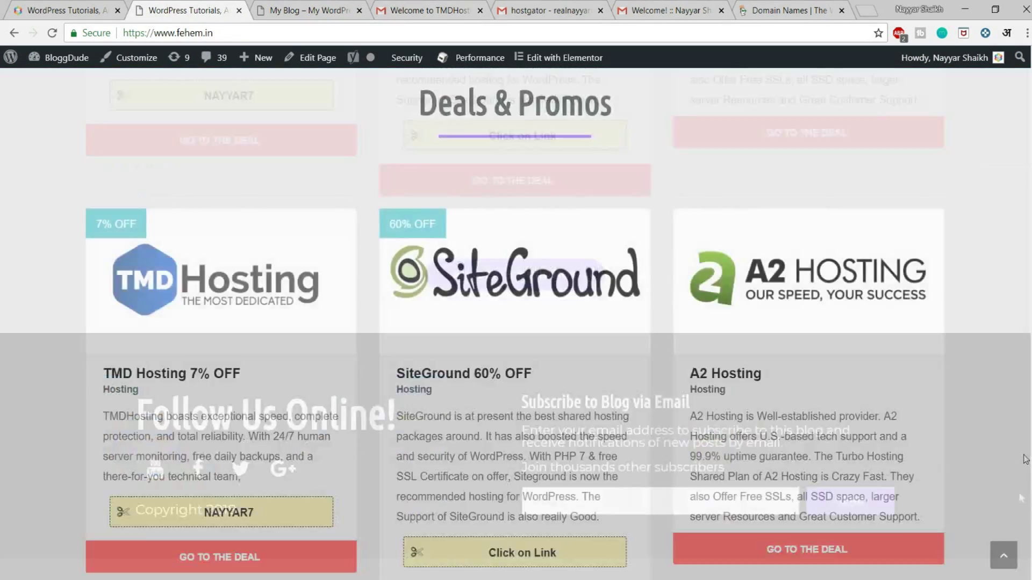
pyautogui.click(1003, 555)
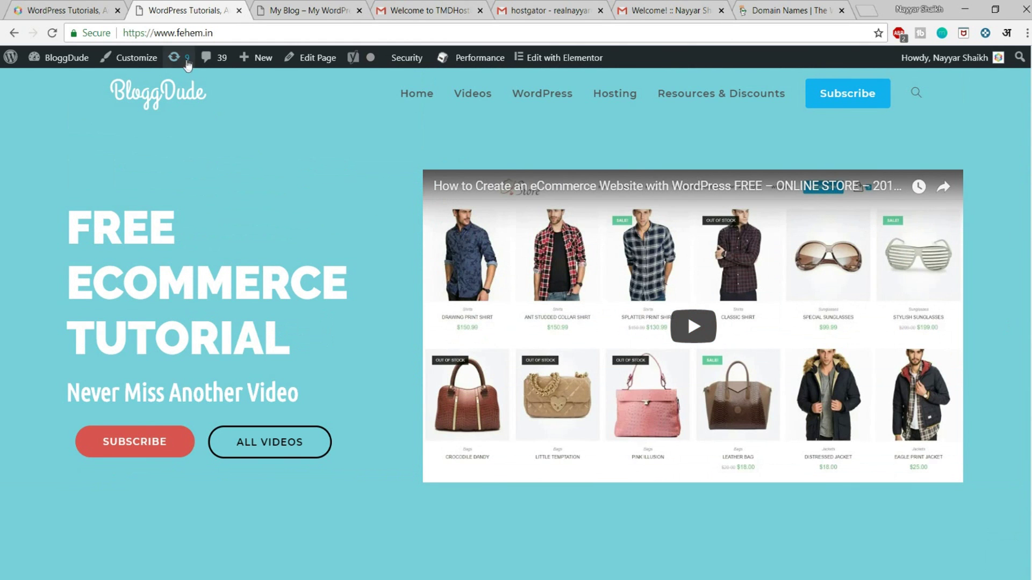
pyautogui.click(304, 10)
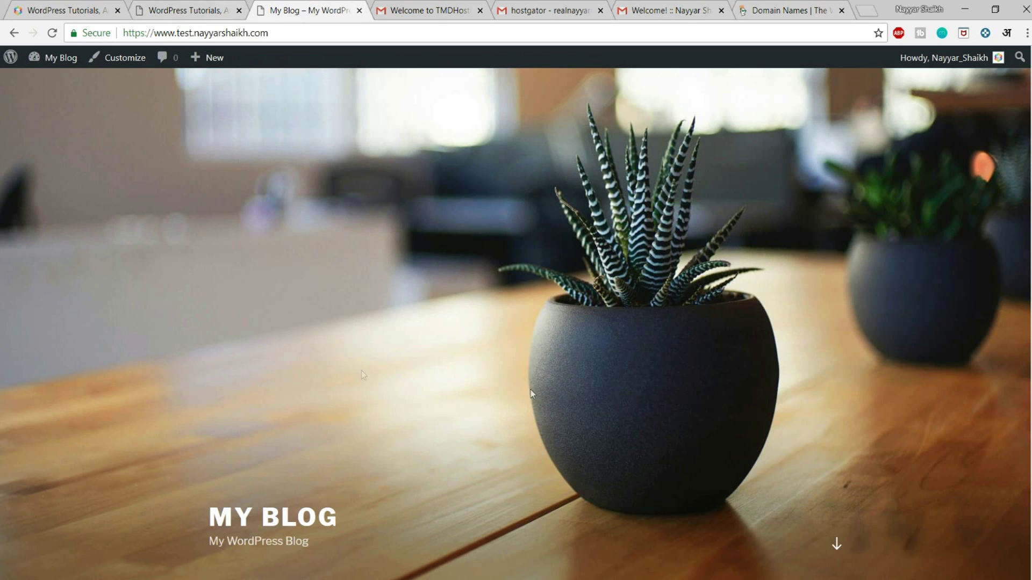
pyautogui.click(163, 5)
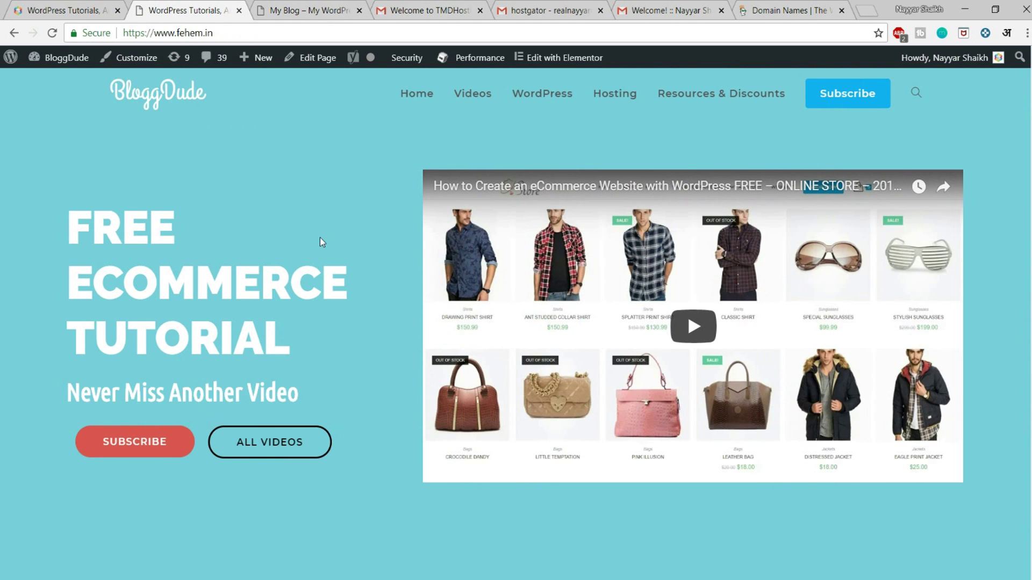
pyautogui.click(46, 64)
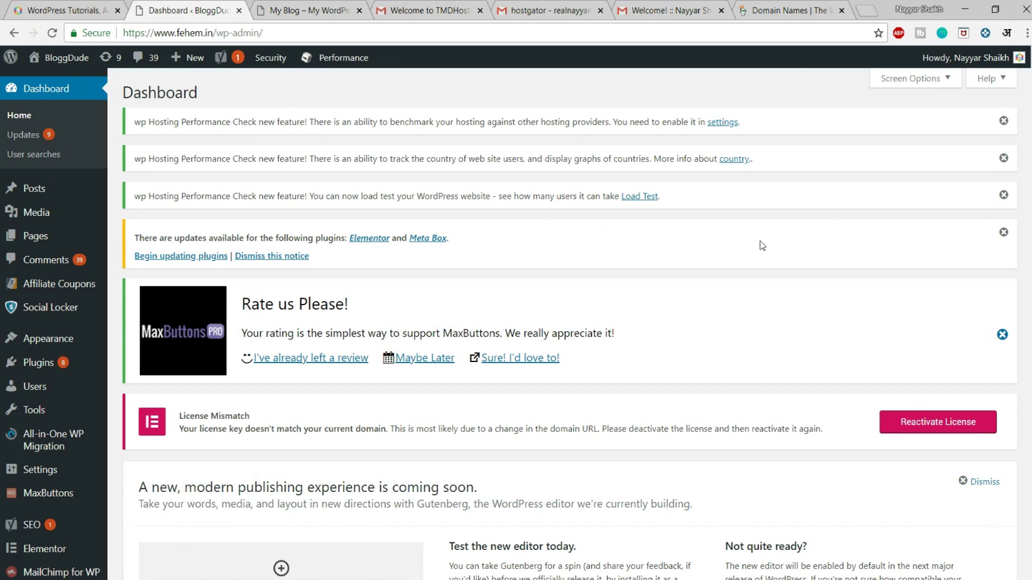
# Step: Go to Plugins > Add New on fehem.in and search for 'all in one'
pyautogui.scroll(-3, 699, 268)
pyautogui.scroll(-1, 710, 226)
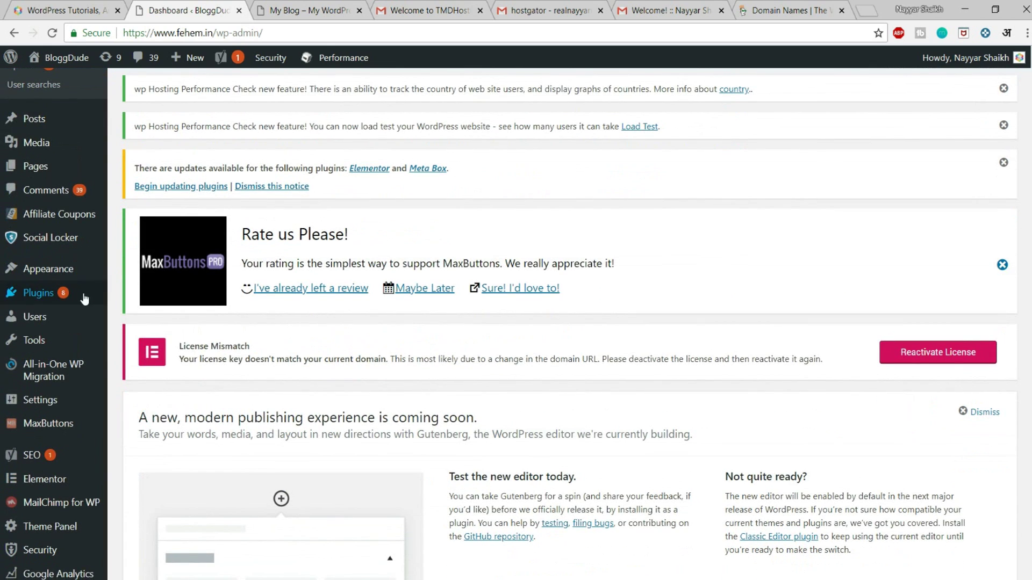
pyautogui.moveTo(70, 301)
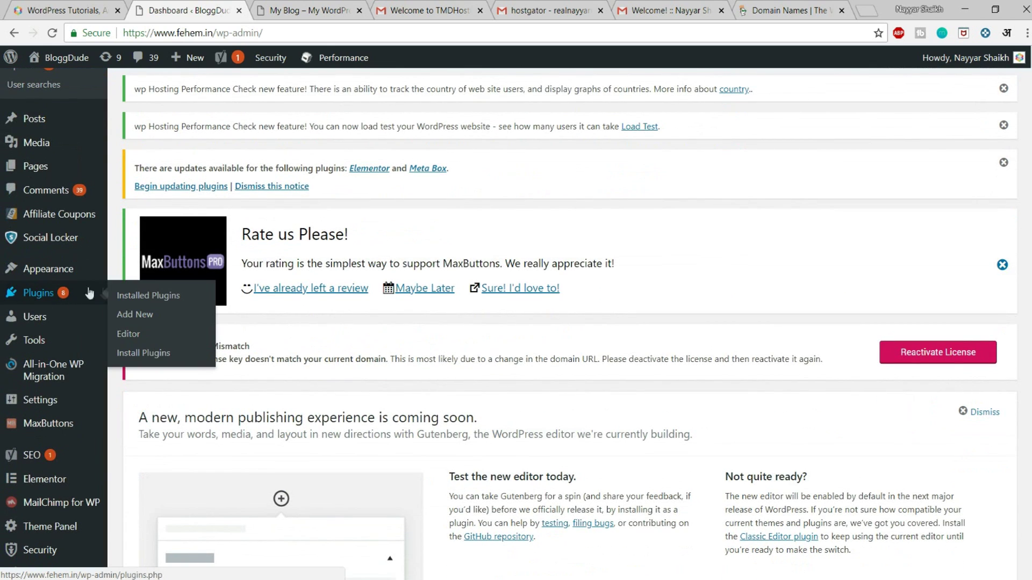
pyautogui.click(161, 317)
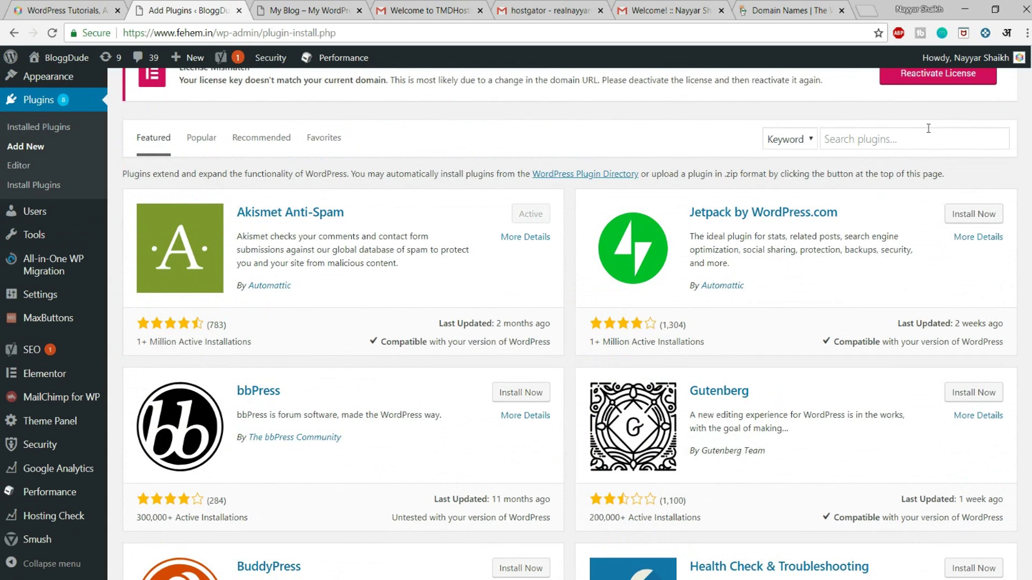
pyautogui.click(913, 138)
pyautogui.write('all ino')
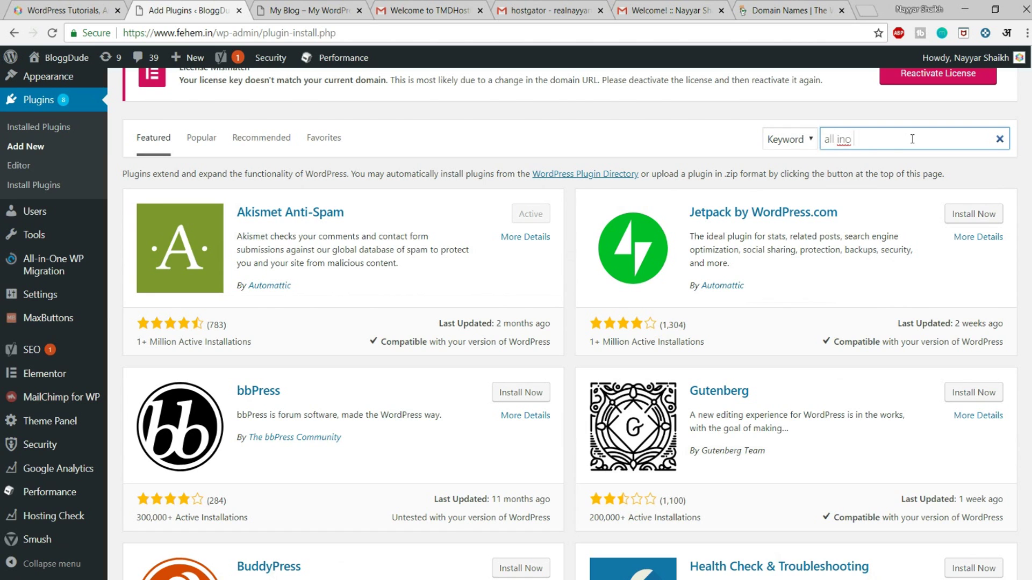
# Step: Review the All-in-One WP Migration result, including its last update date and installation count
pyautogui.scroll(-2, 912, 139)
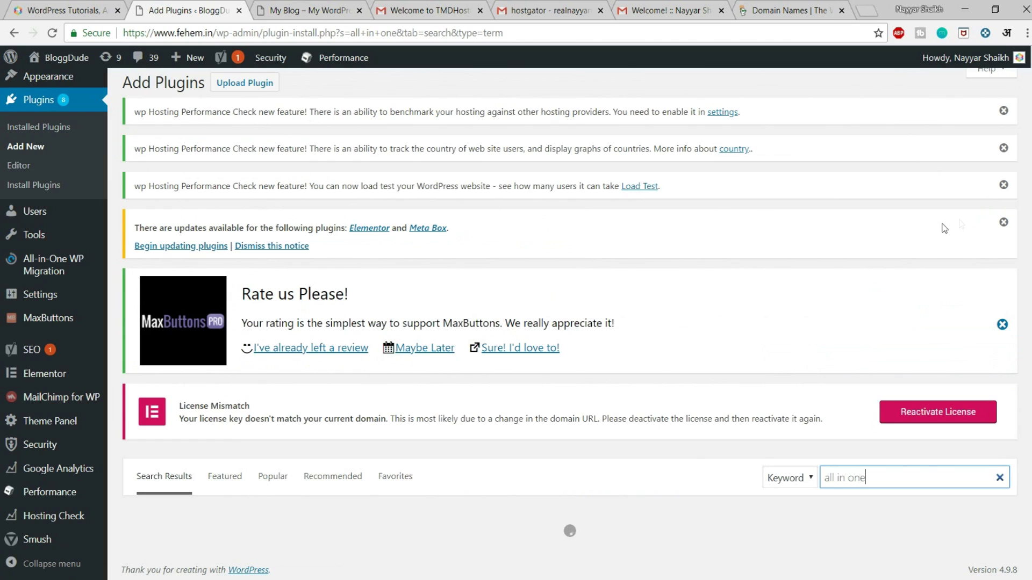
pyautogui.scroll(-6, 945, 229)
pyautogui.scroll(-1, 753, 231)
pyautogui.scroll(1, 560, 239)
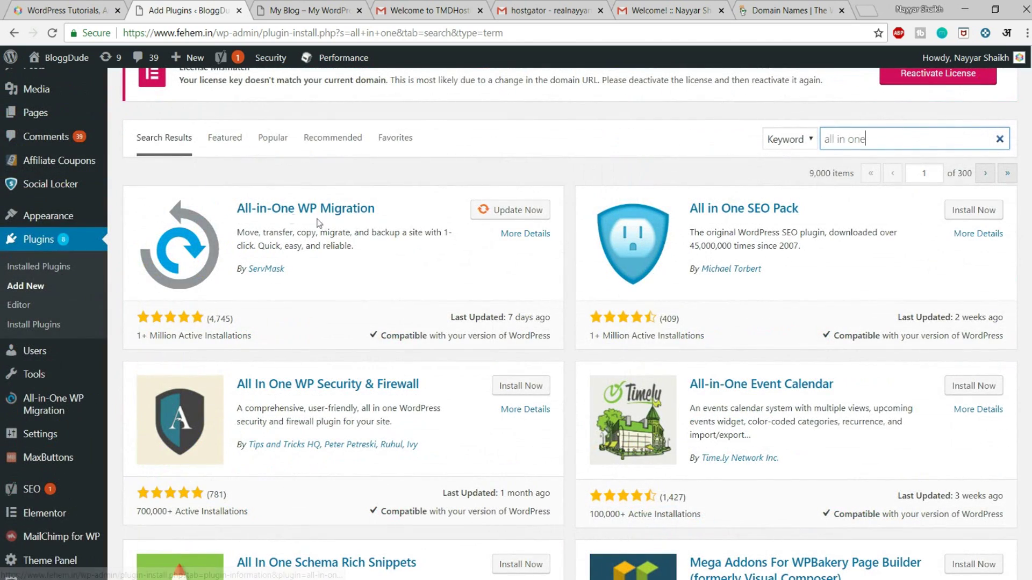
pyautogui.moveTo(235, 212); pyautogui.dragTo(410, 211)
pyautogui.click(410, 210)
pyautogui.moveTo(132, 339); pyautogui.dragTo(253, 337)
pyautogui.click(216, 346)
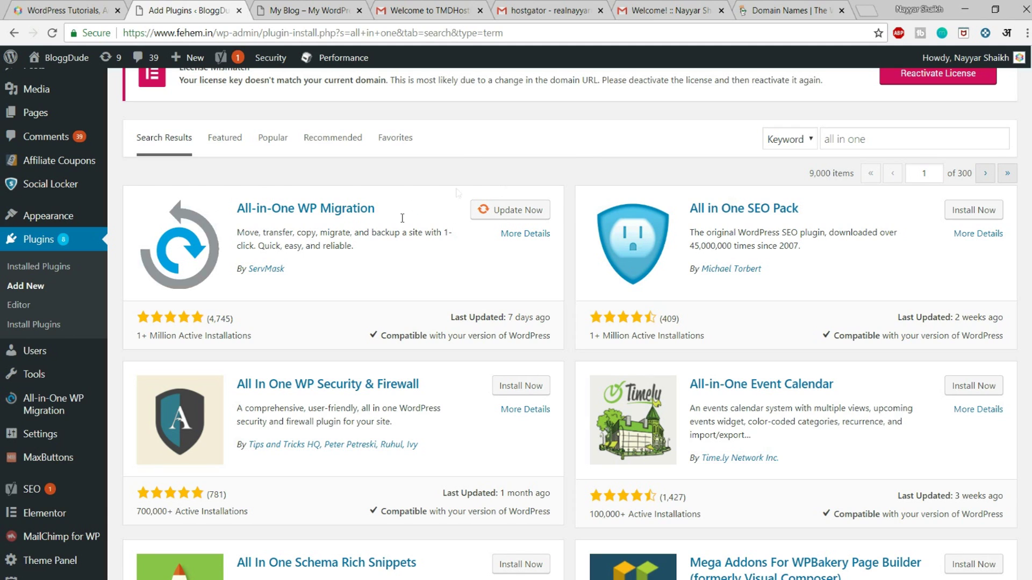
pyautogui.scroll(-3, 500, 193)
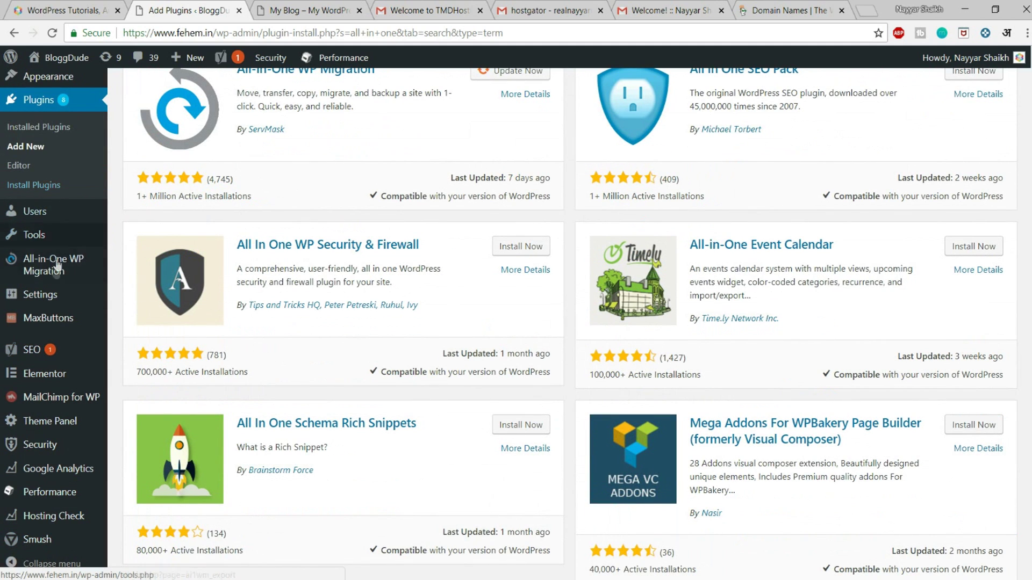
pyautogui.moveTo(25, 271)
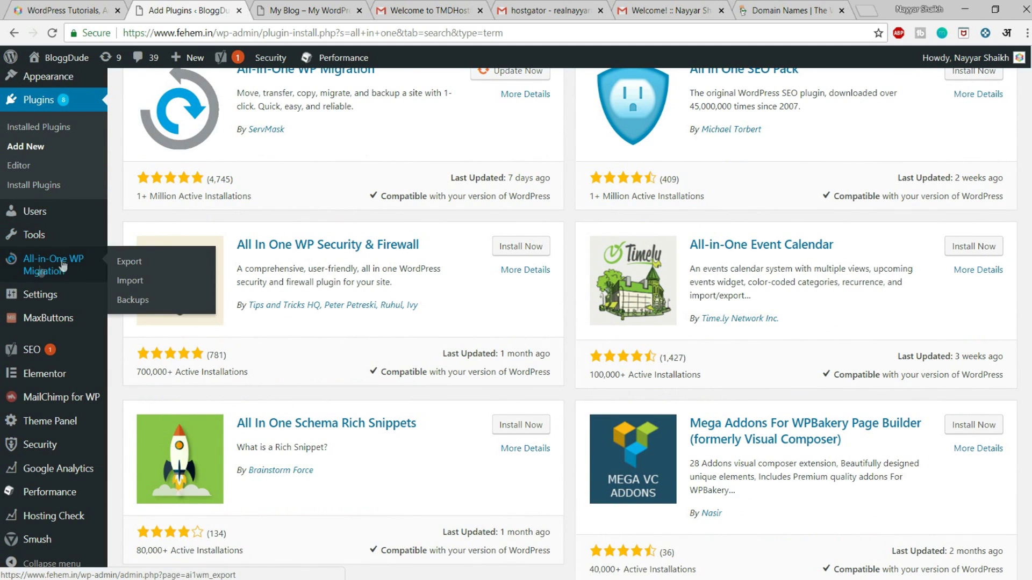
# Step: Export the fehem.in site with All-in-One WP Migration to a File and download it
pyautogui.click(137, 264)
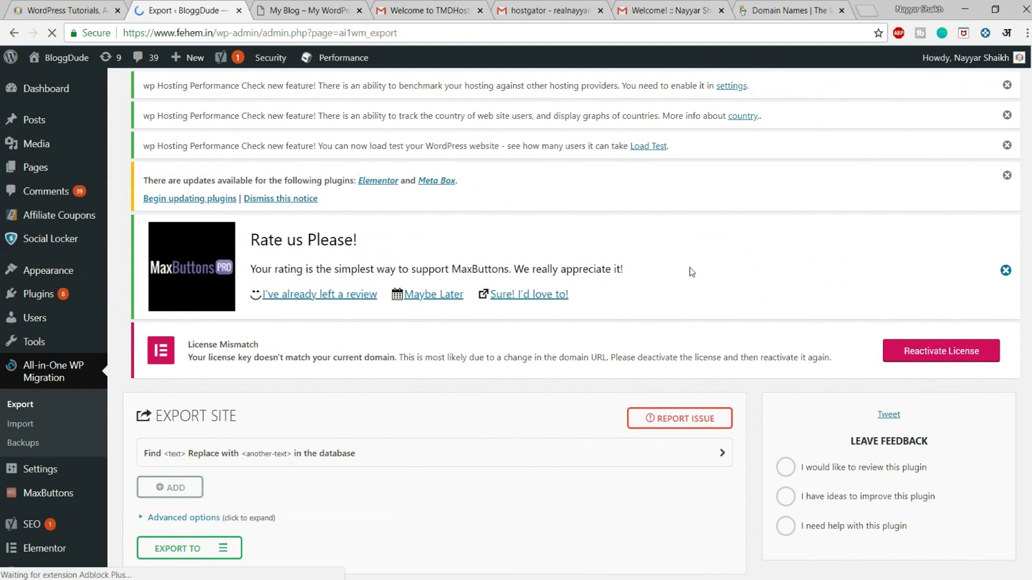
pyautogui.scroll(-3, 689, 266)
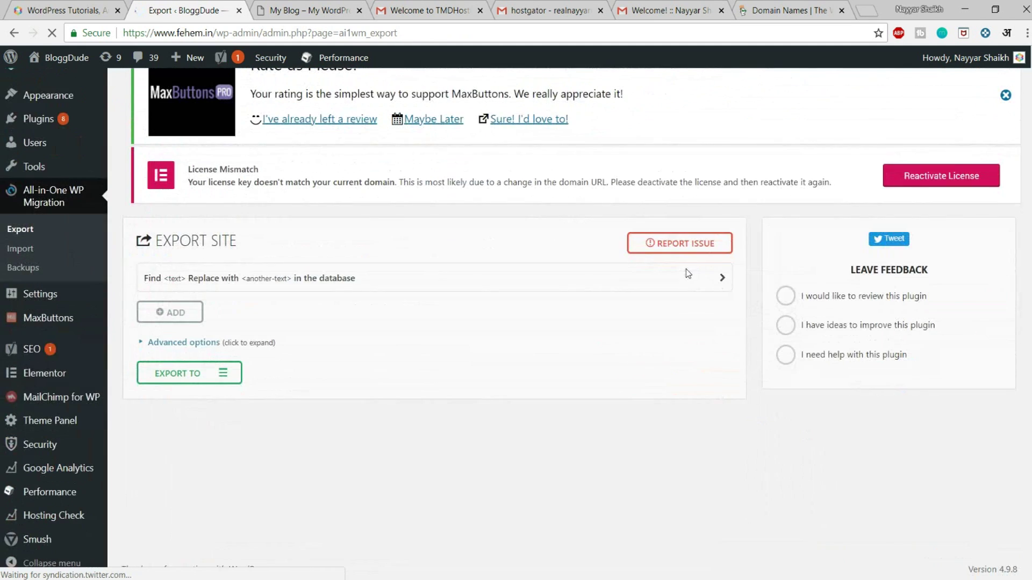
pyautogui.click(203, 381)
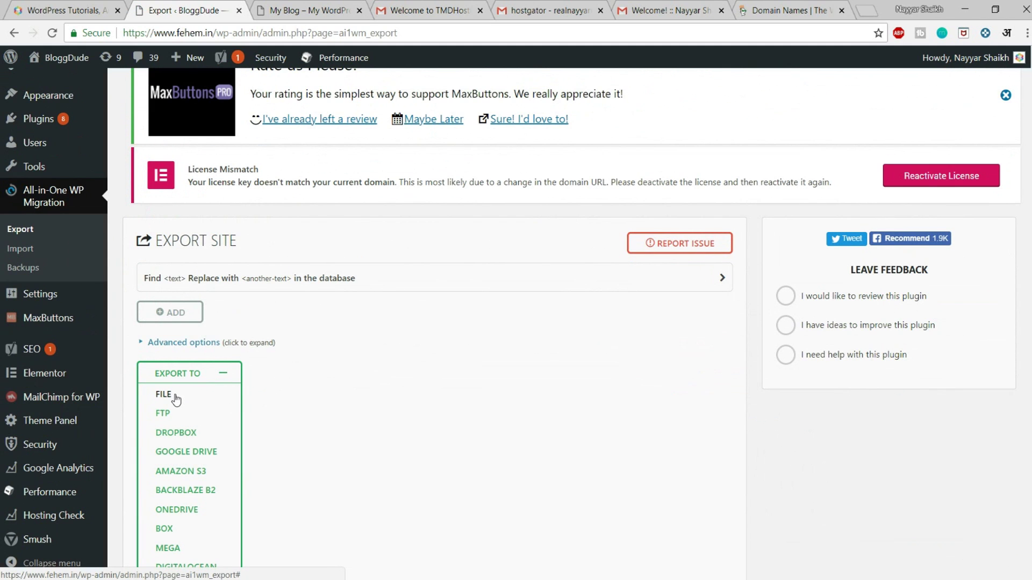
pyautogui.click(164, 395)
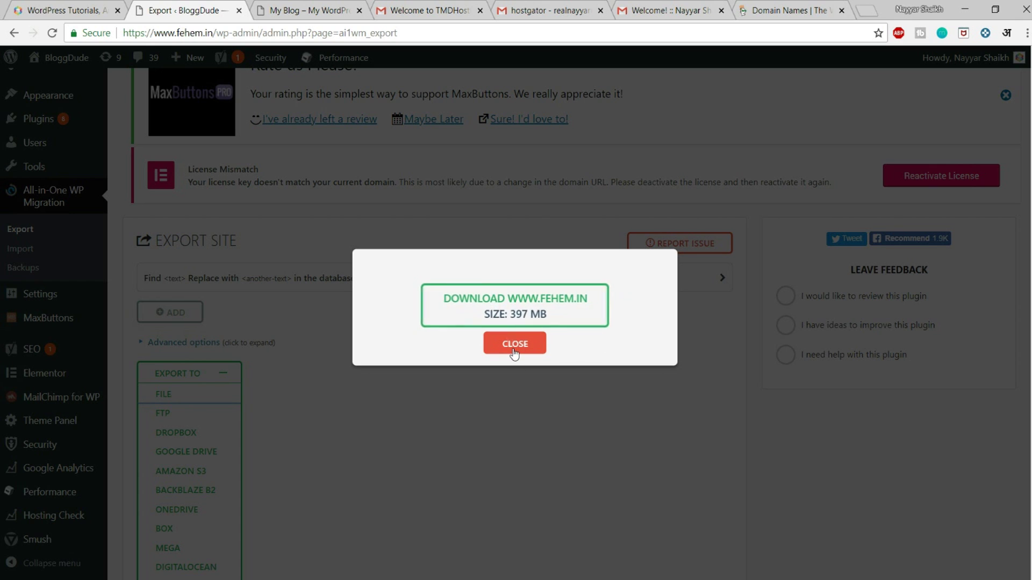
pyautogui.click(495, 306)
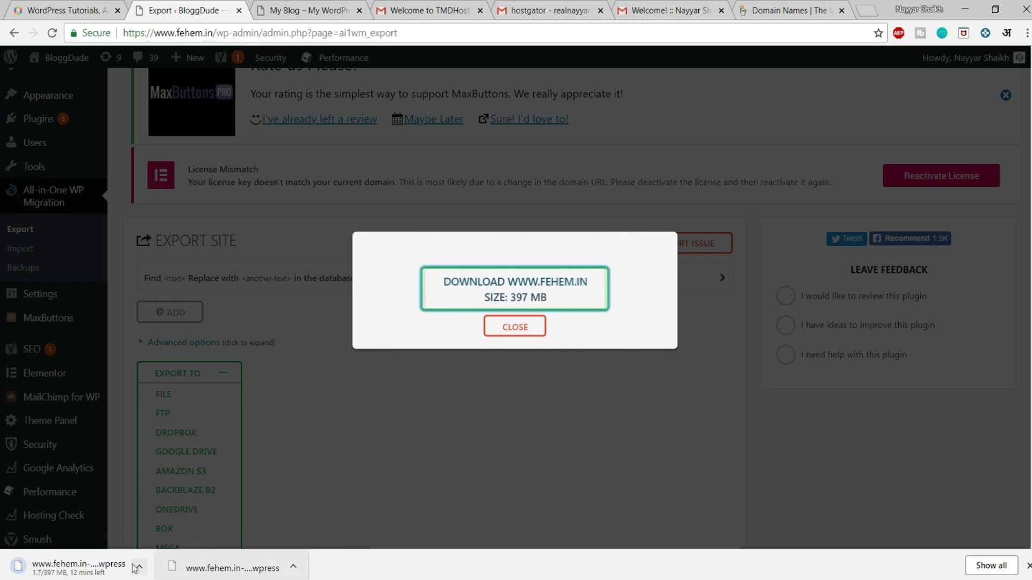
# Step: Cancel the duplicate download, close the downloads bar, and return to the My Blog tab
pyautogui.click(141, 565)
pyautogui.click(161, 544)
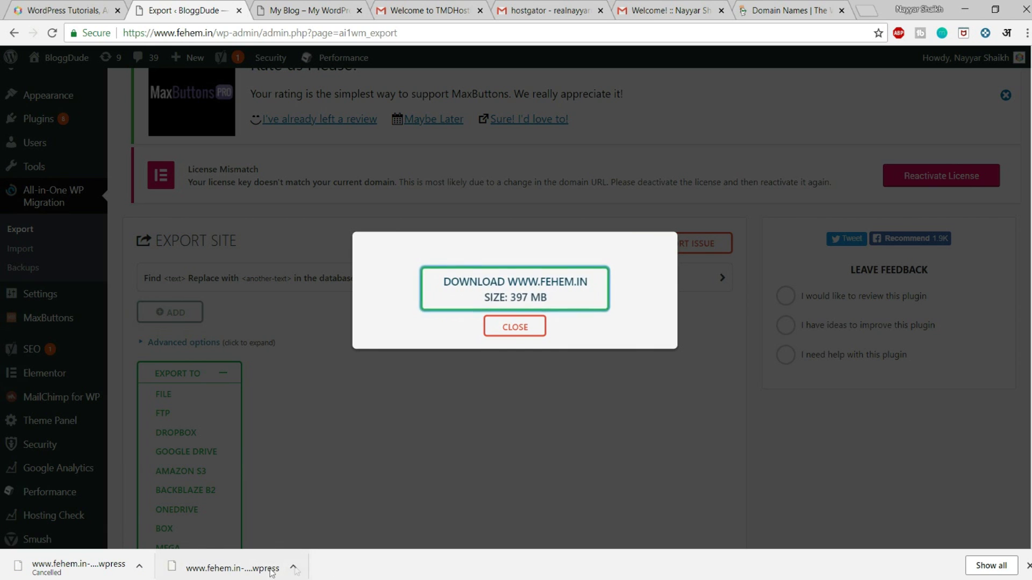
pyautogui.click(1028, 566)
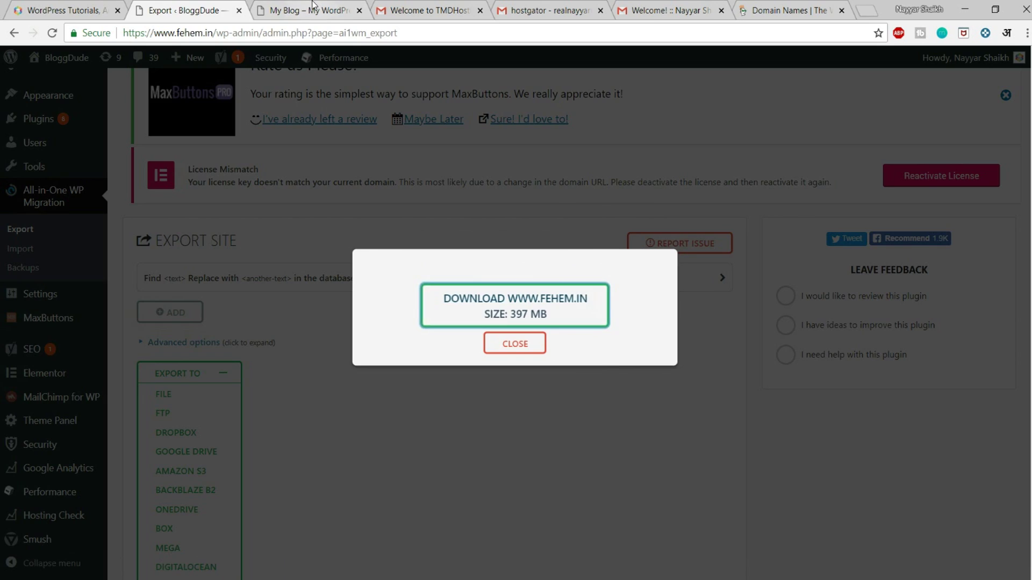
pyautogui.click(306, 11)
# Step: From the My Blog dashboard, search plugins for 'all in one' and install and activate All-in-One WP Migration
pyautogui.moveTo(57, 66)
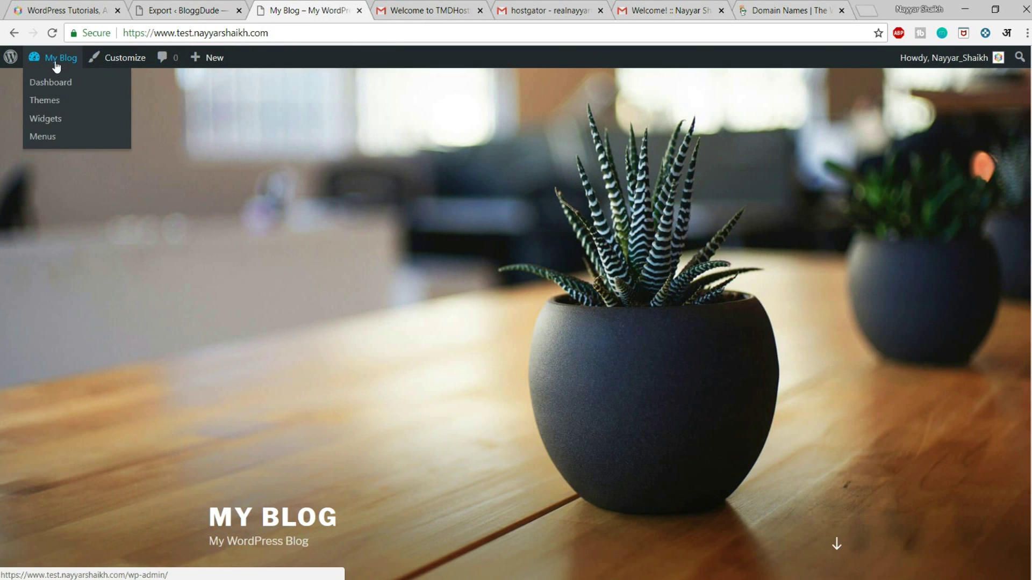
pyautogui.click(44, 101)
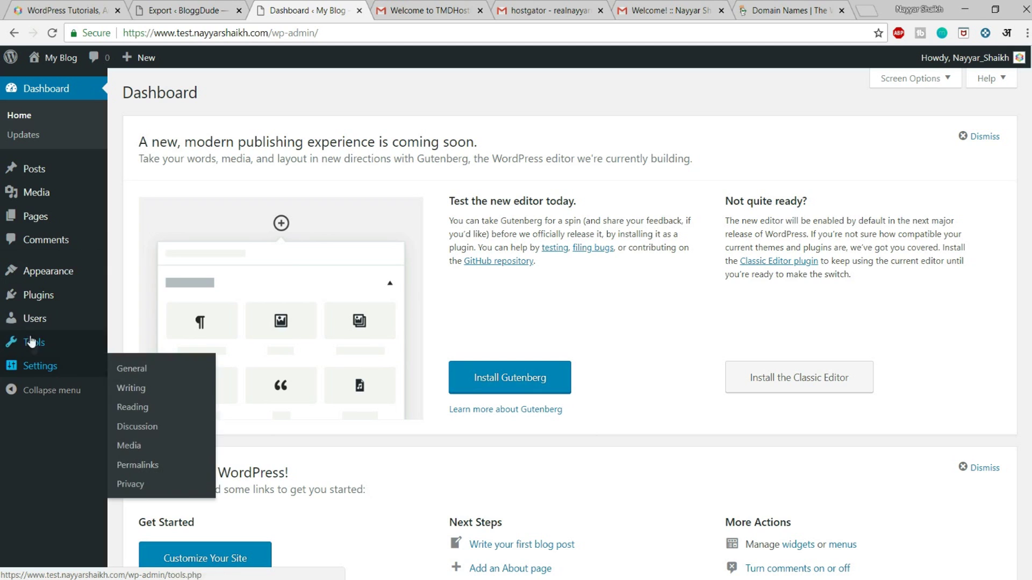
pyautogui.moveTo(32, 302)
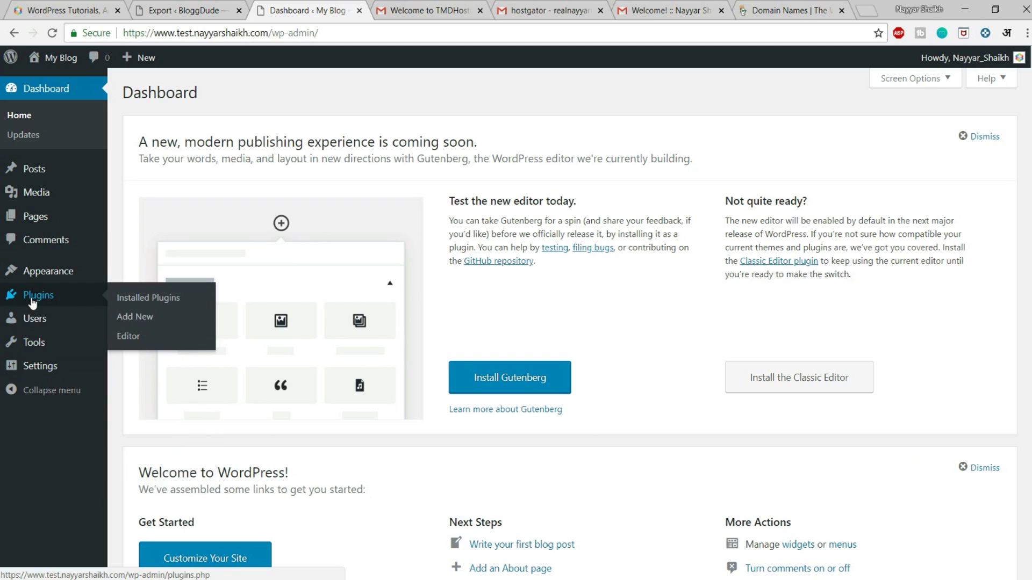
pyautogui.click(146, 323)
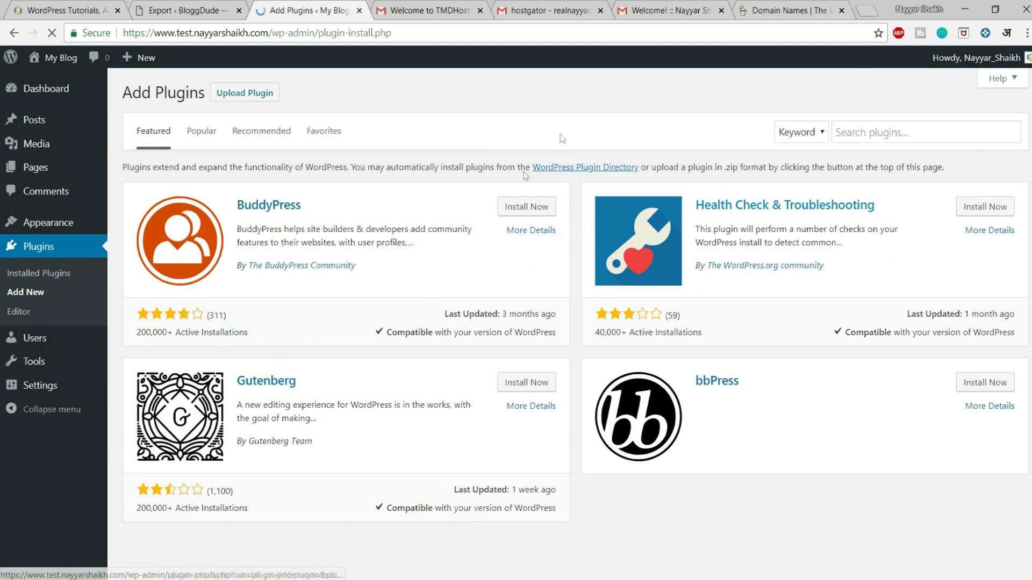
pyautogui.click(879, 134)
pyautogui.write('all in one')
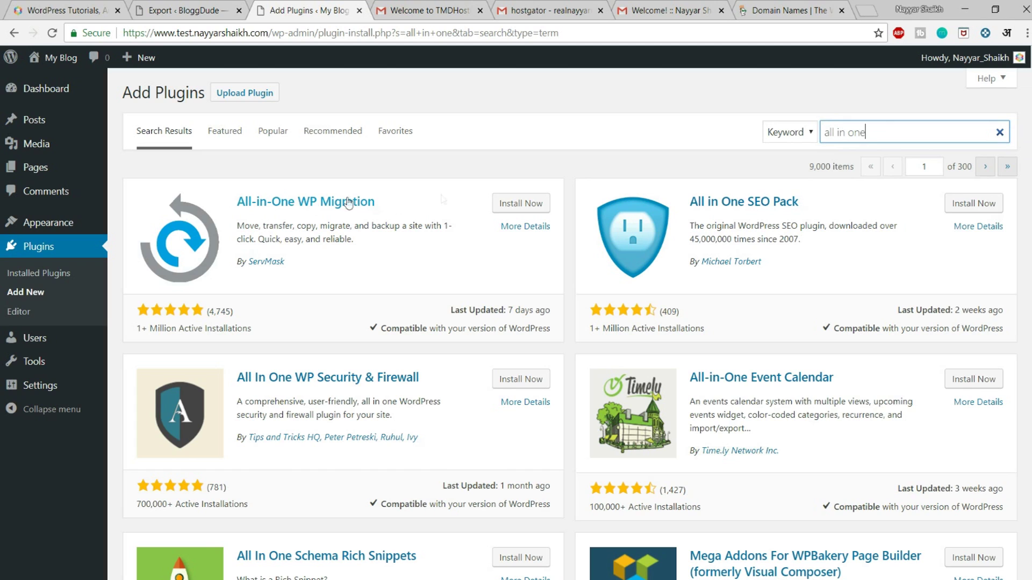
pyautogui.click(521, 204)
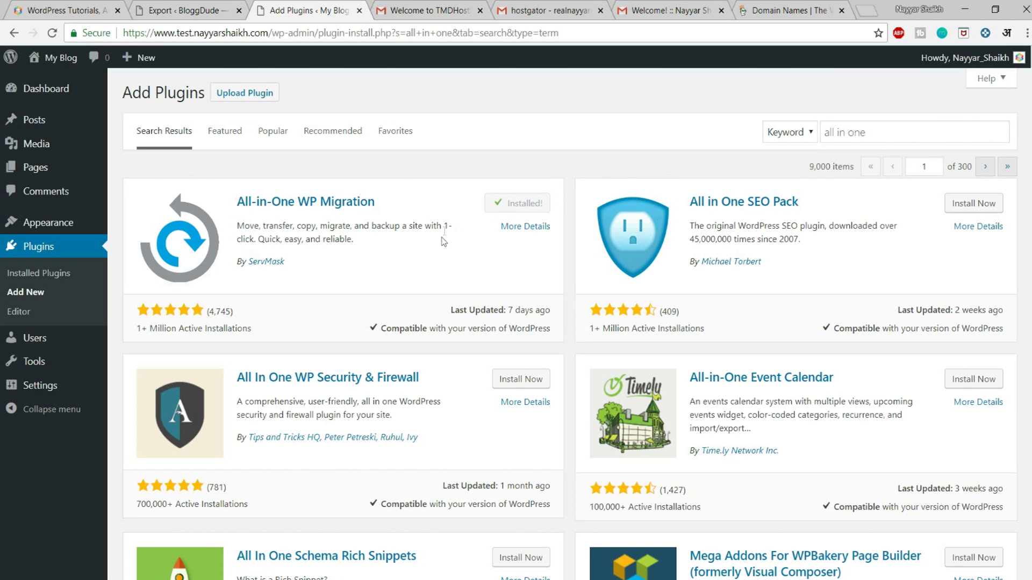
pyautogui.click(522, 204)
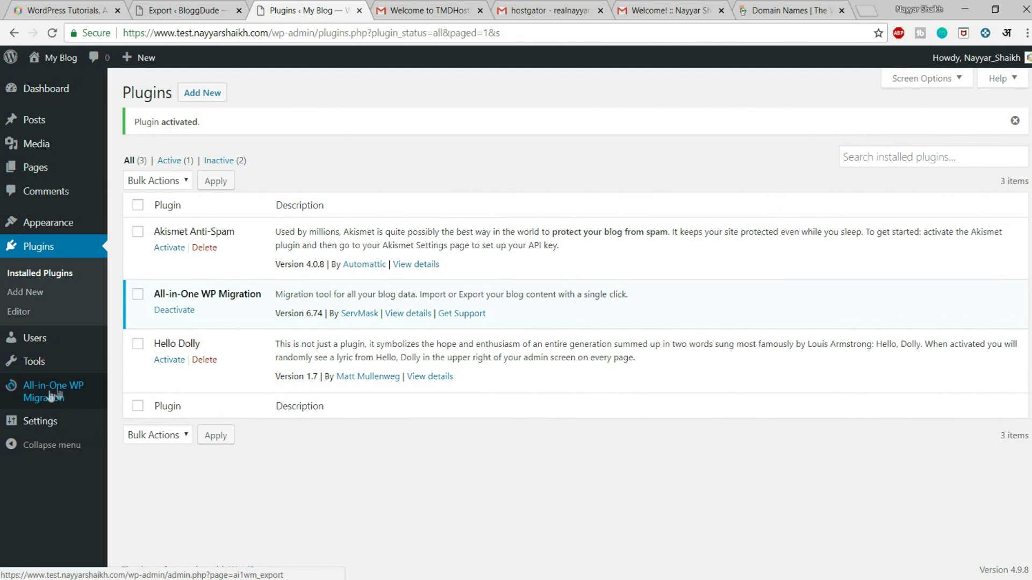
pyautogui.moveTo(54, 394)
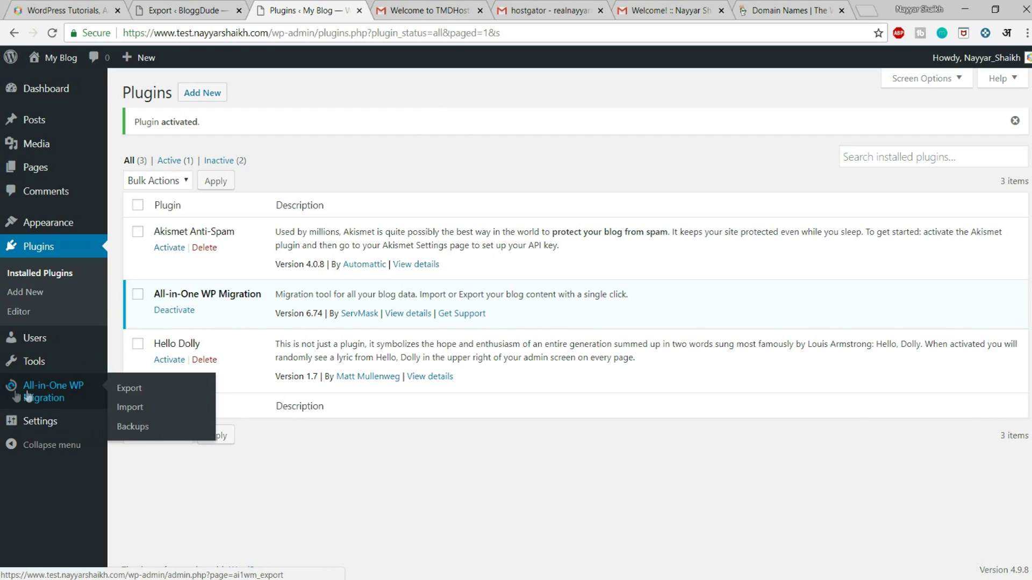
pyautogui.click(138, 407)
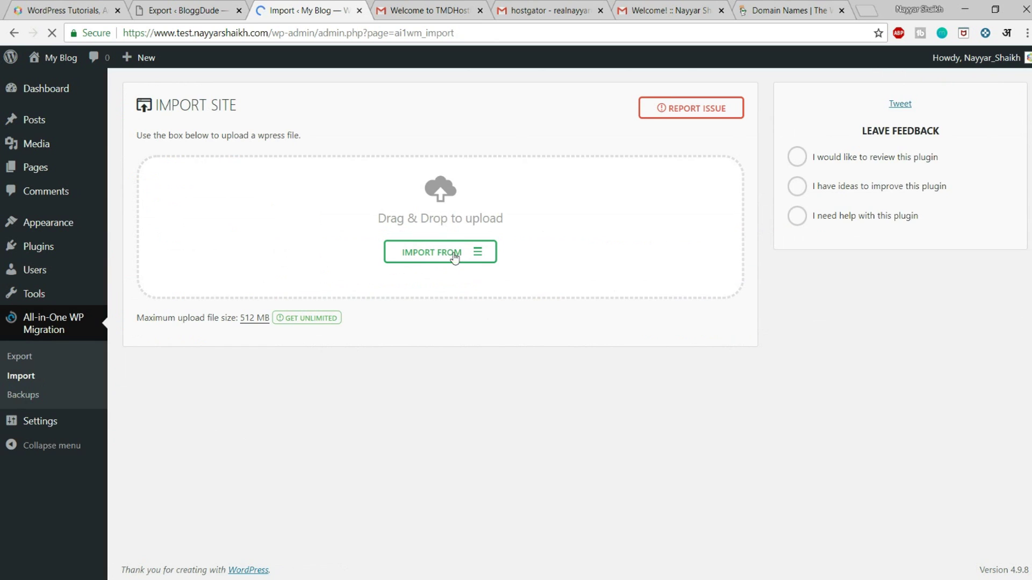
pyautogui.click(457, 257)
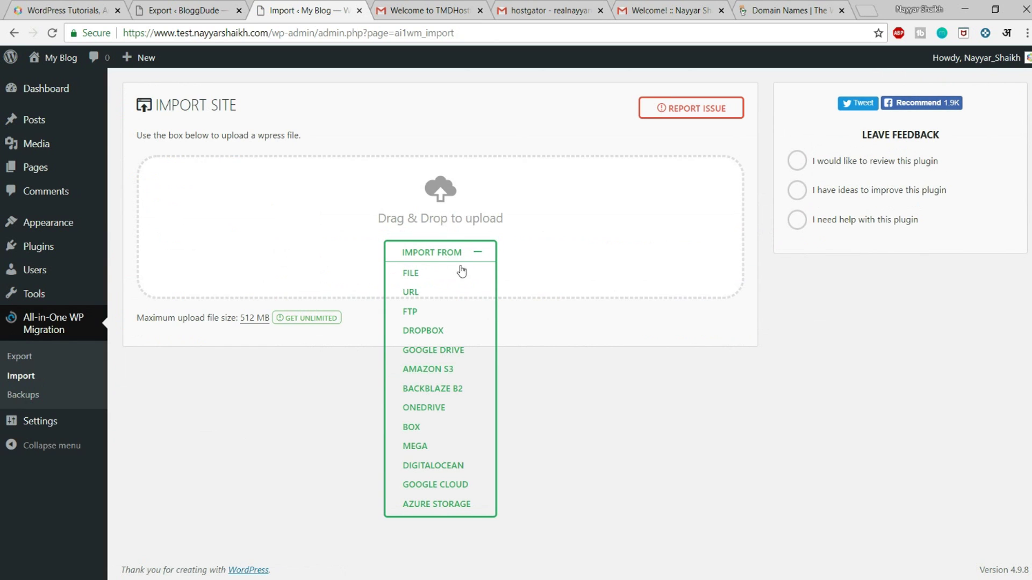
pyautogui.click(418, 277)
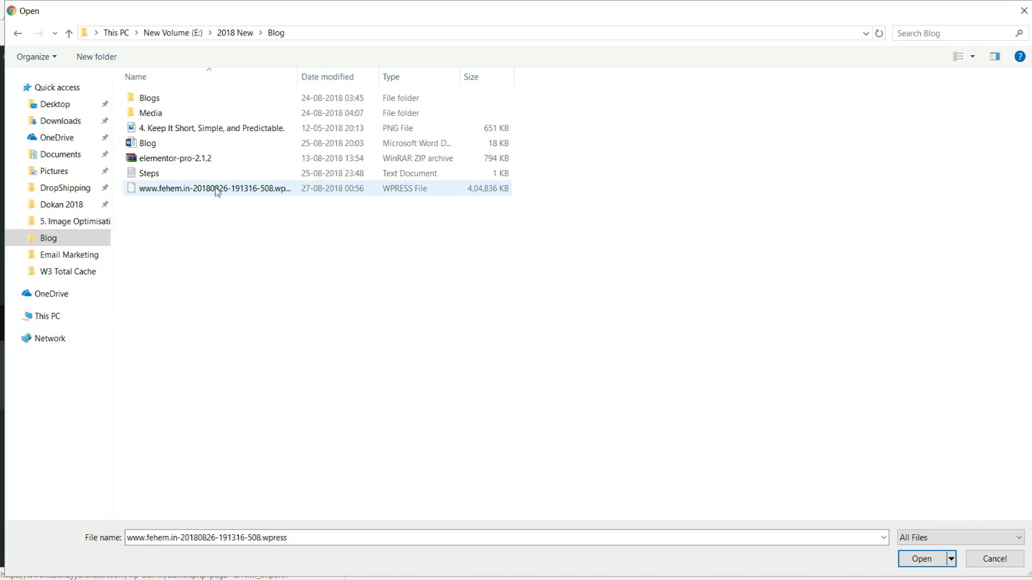
pyautogui.click(218, 189)
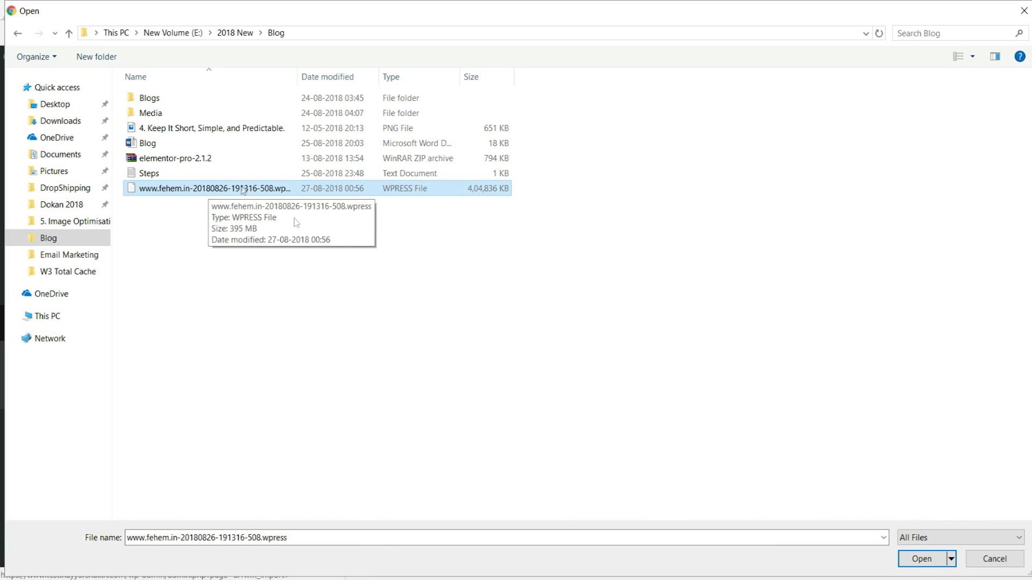
pyautogui.click(923, 559)
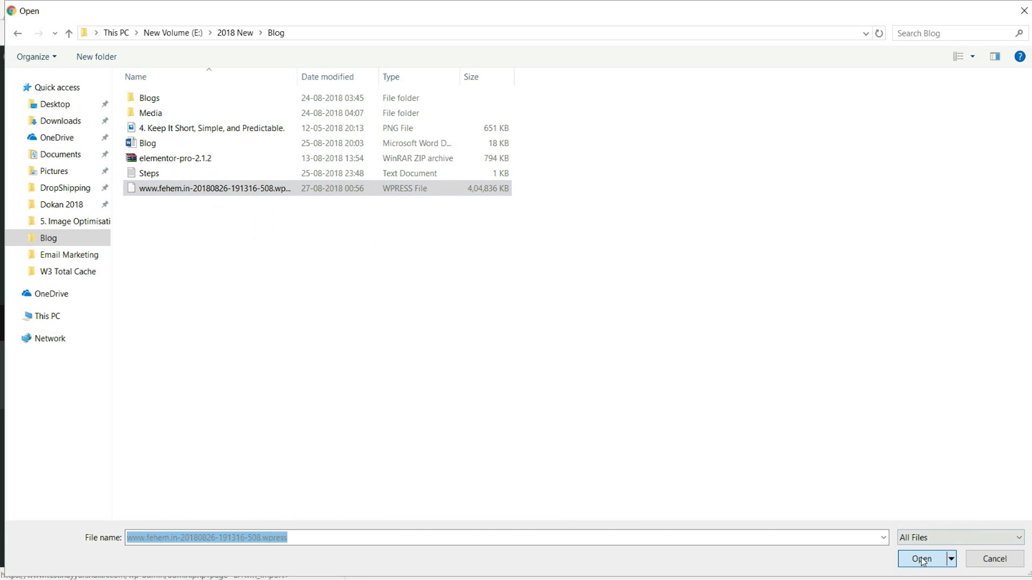
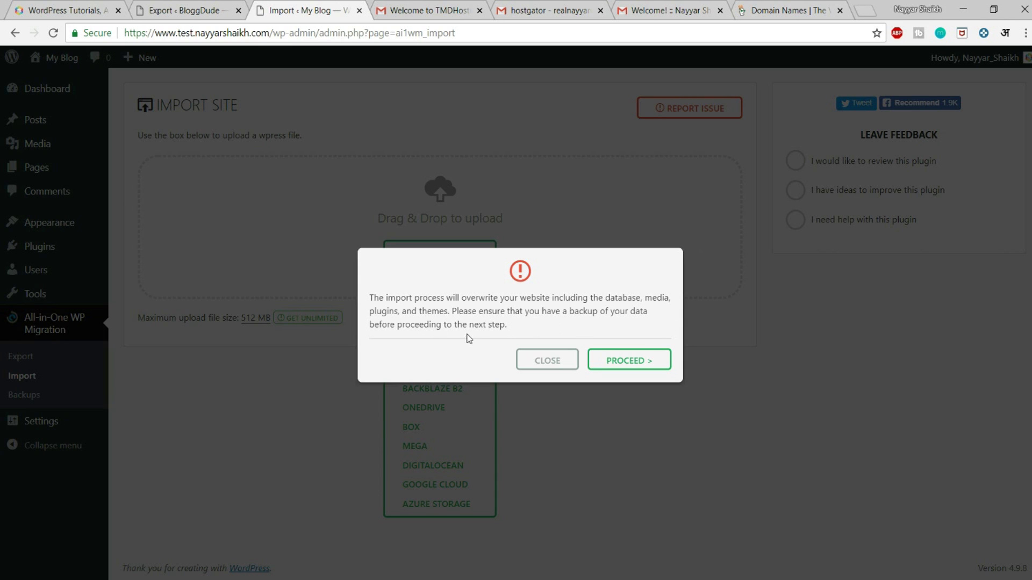
# Step: Confirm the overwrite so the backup replaces the test site, then close the import success message
pyautogui.click(628, 367)
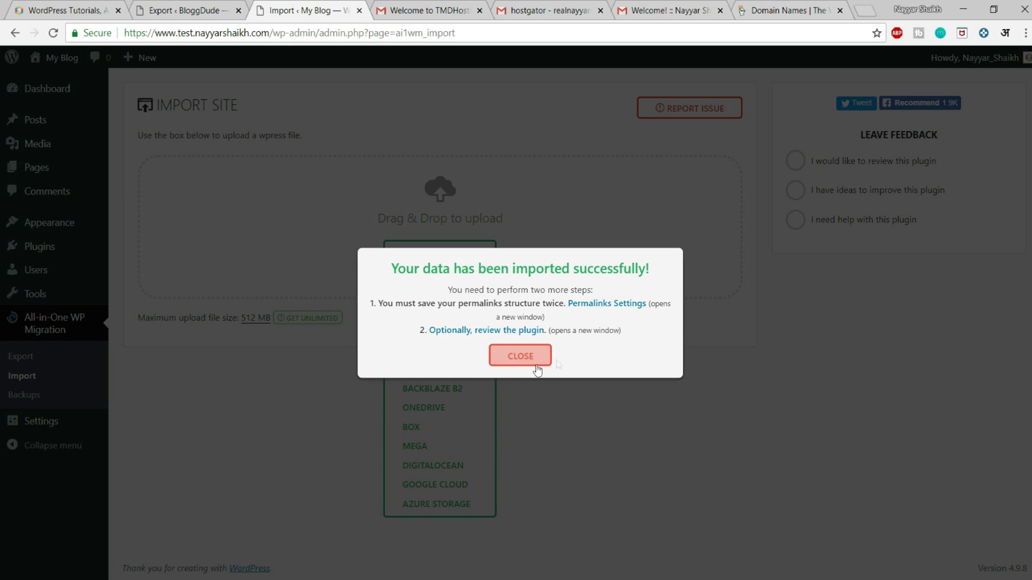
pyautogui.click(520, 357)
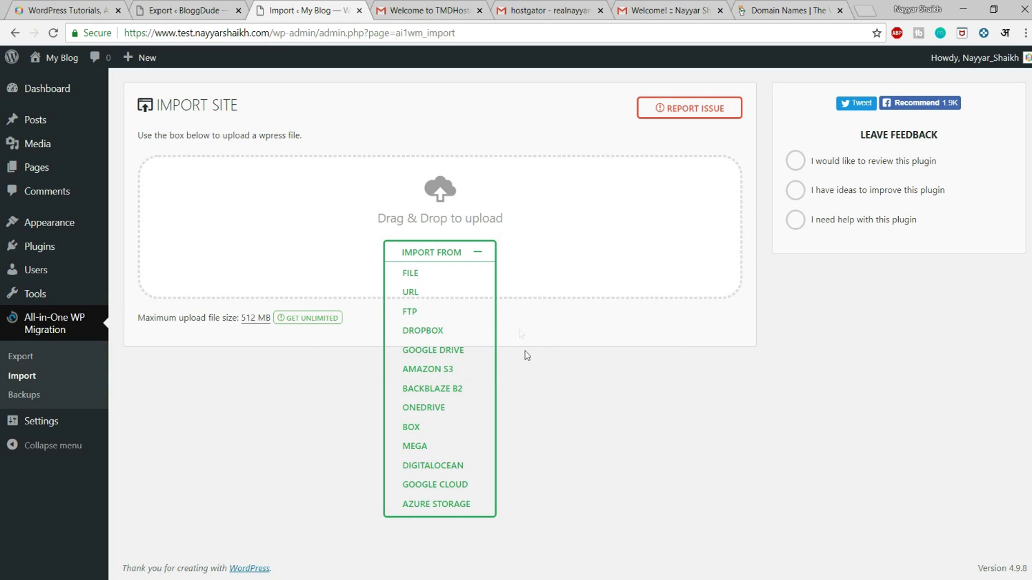
# Step: Go to the dashboard and sign in with the original BloggDude account picked from the saved logins
pyautogui.click(74, 90)
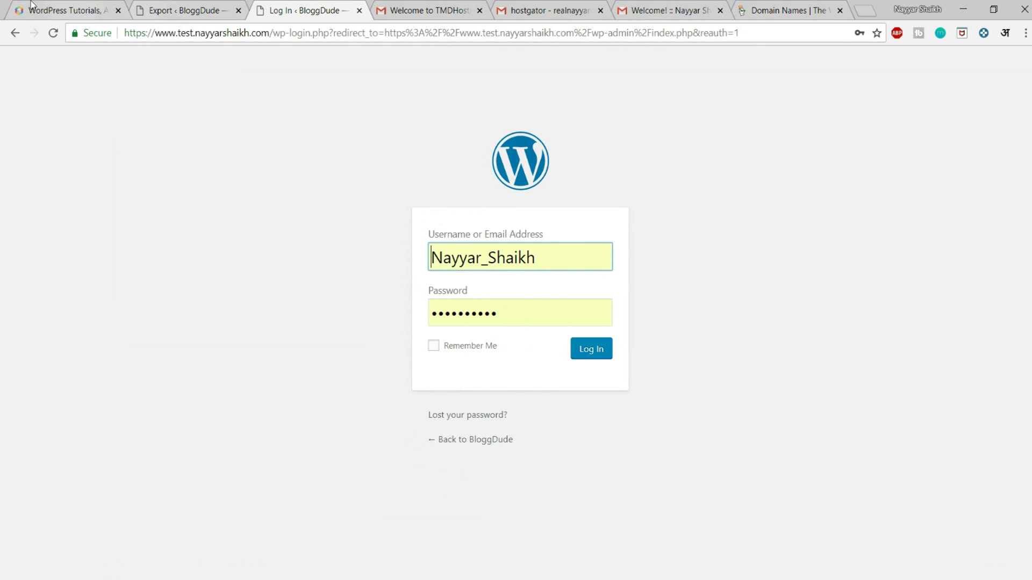
pyautogui.click(54, 10)
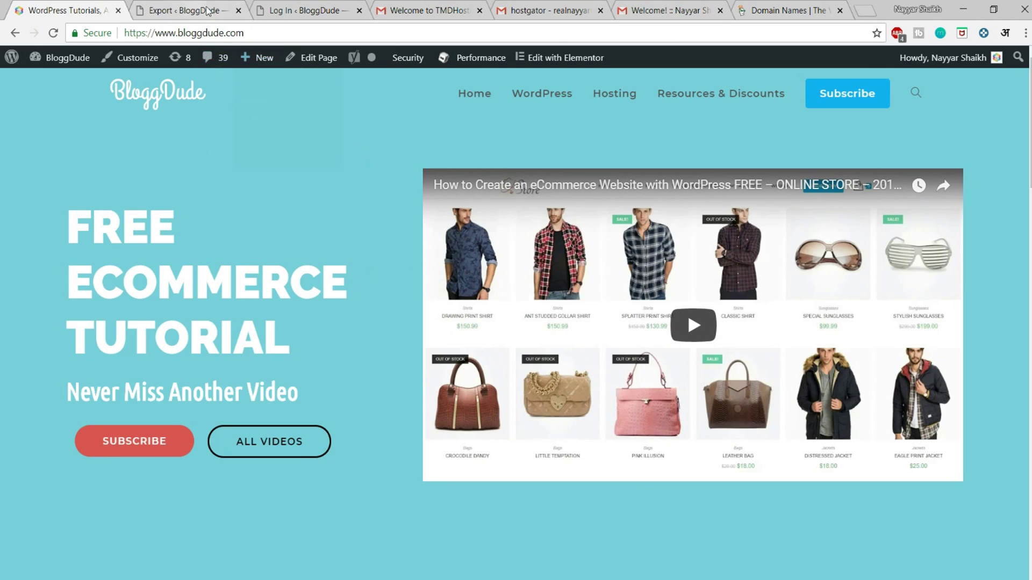
pyautogui.click(304, 10)
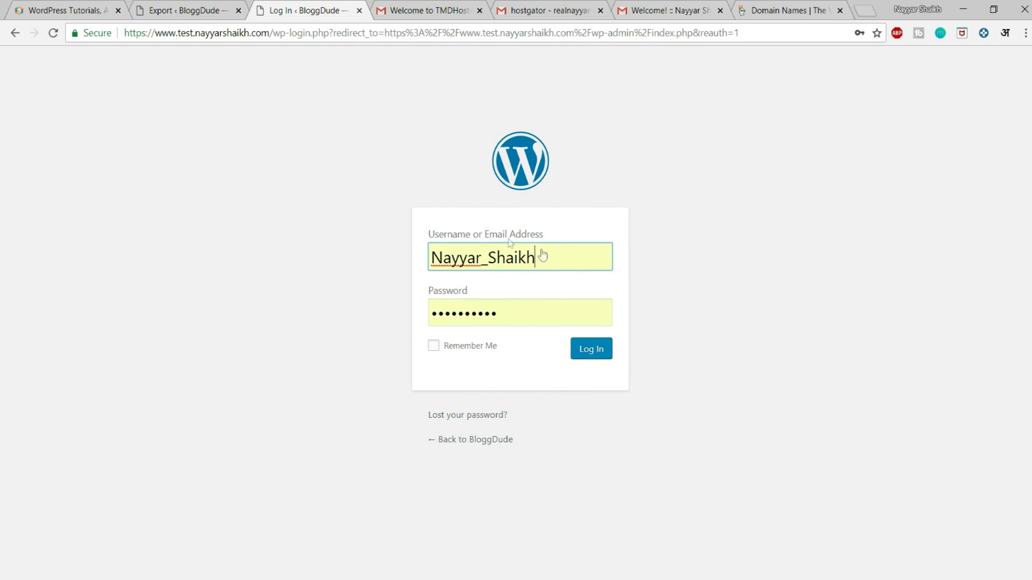
pyautogui.click(601, 355)
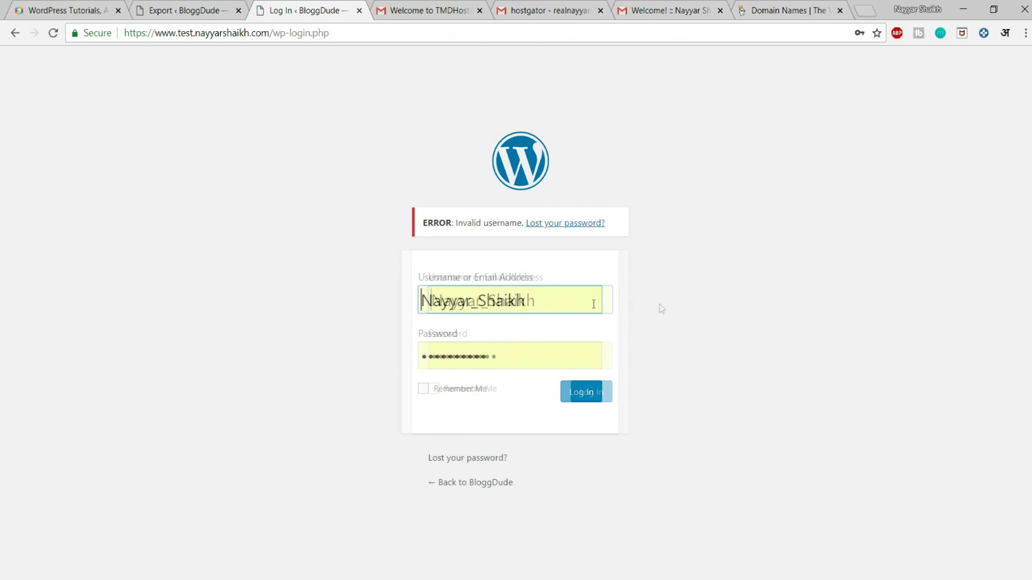
pyautogui.doubleClick(579, 301)
pyautogui.write('n')
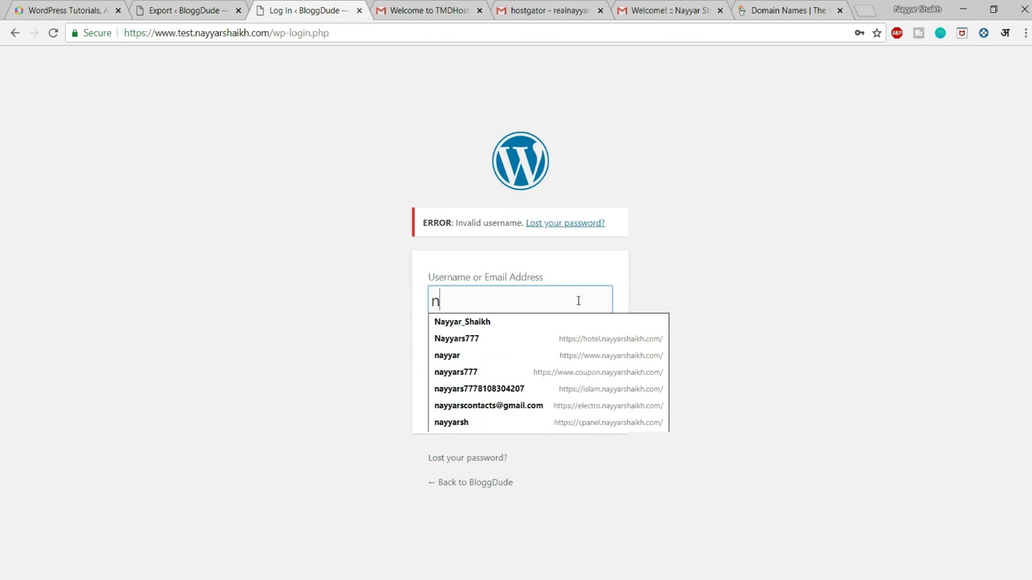
pyautogui.click(531, 354)
pyautogui.click(597, 402)
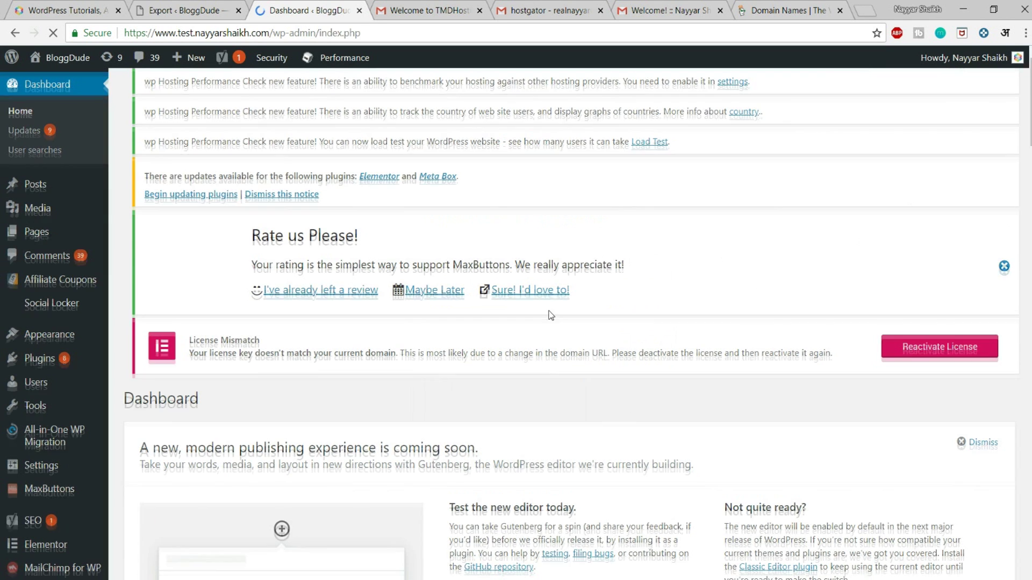
# Step: Open the migrated test site's front page in a new tab via Visit Site
pyautogui.scroll(-8, 119, 295)
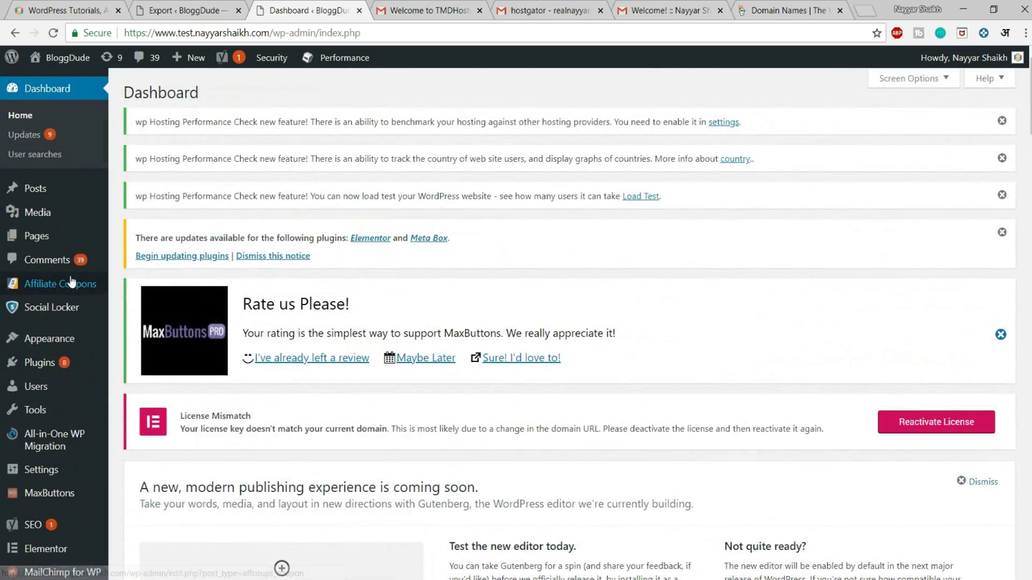
pyautogui.scroll(-3, 67, 291)
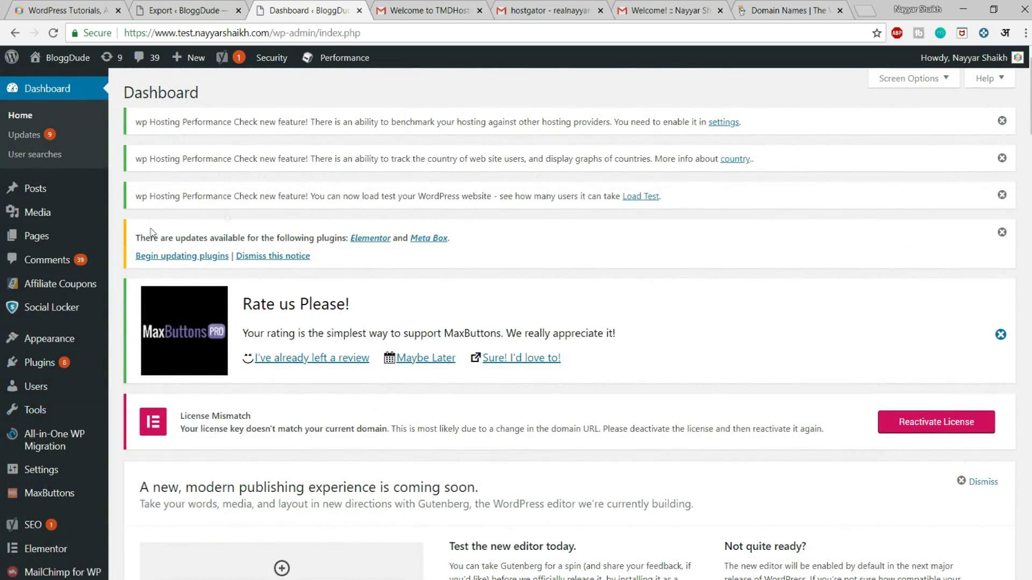
pyautogui.moveTo(56, 69)
pyautogui.rightClick(56, 87)
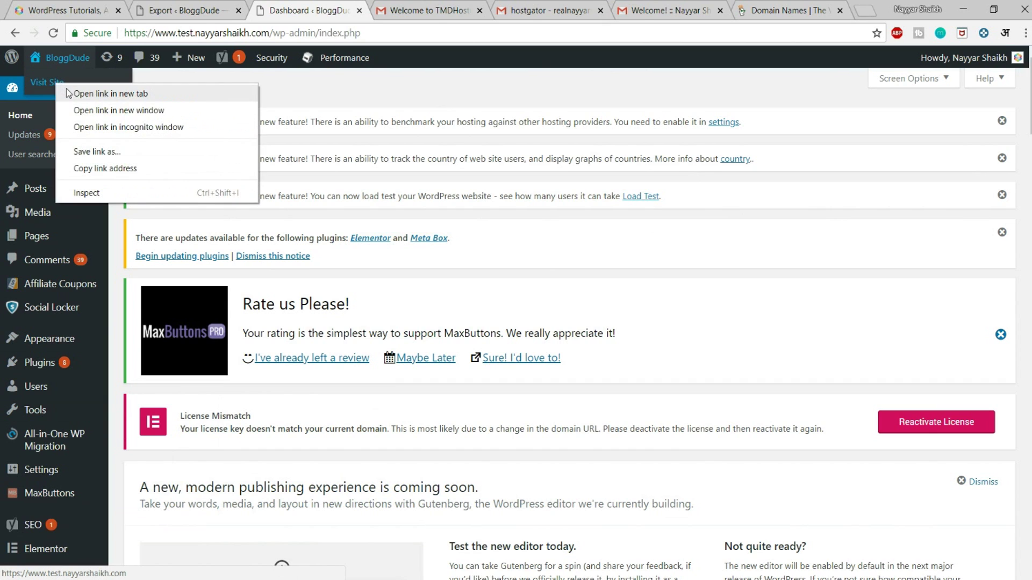
pyautogui.click(91, 92)
pyautogui.click(379, 6)
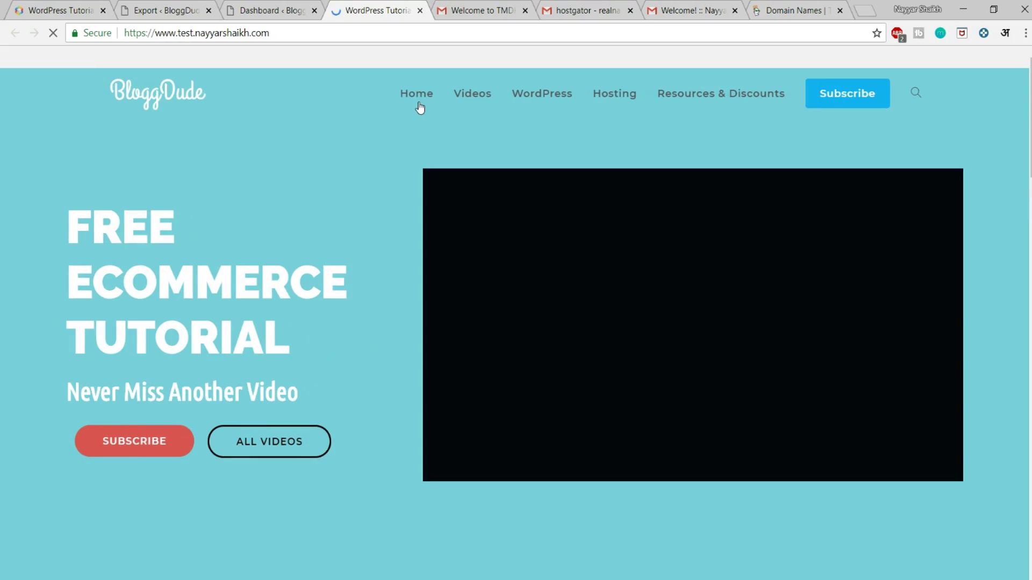
# Step: Browse the test homepage, then open and scroll through the Resources & Discounts page
pyautogui.scroll(-1, 424, 115)
pyautogui.scroll(-20, 424, 115)
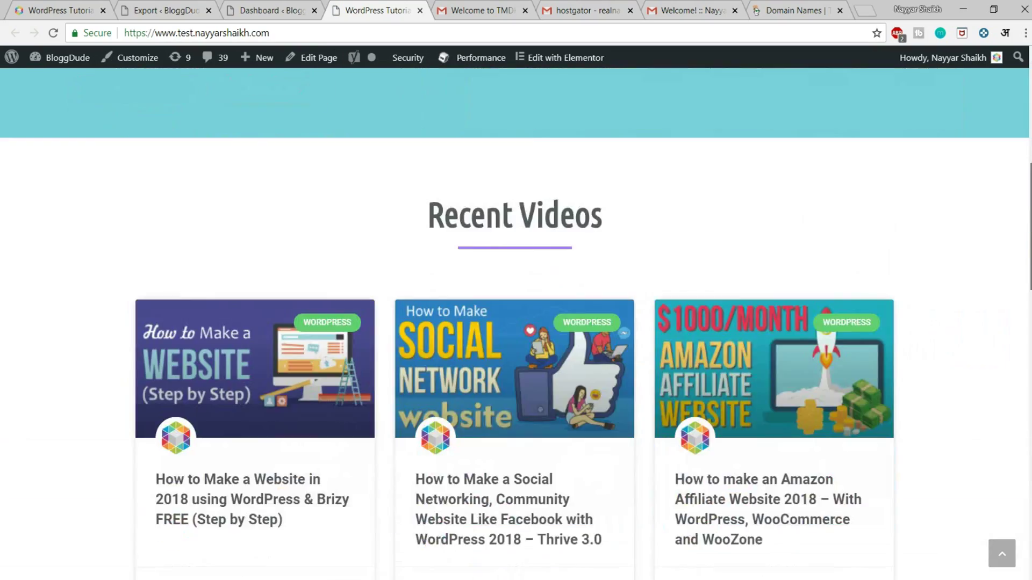
pyautogui.scroll(20, 733, 101)
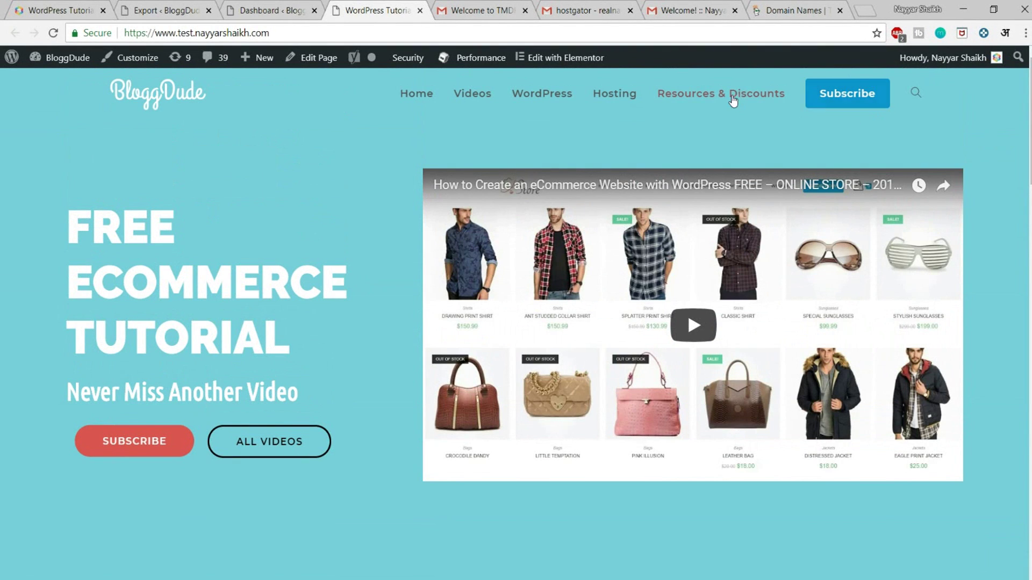
pyautogui.click(733, 101)
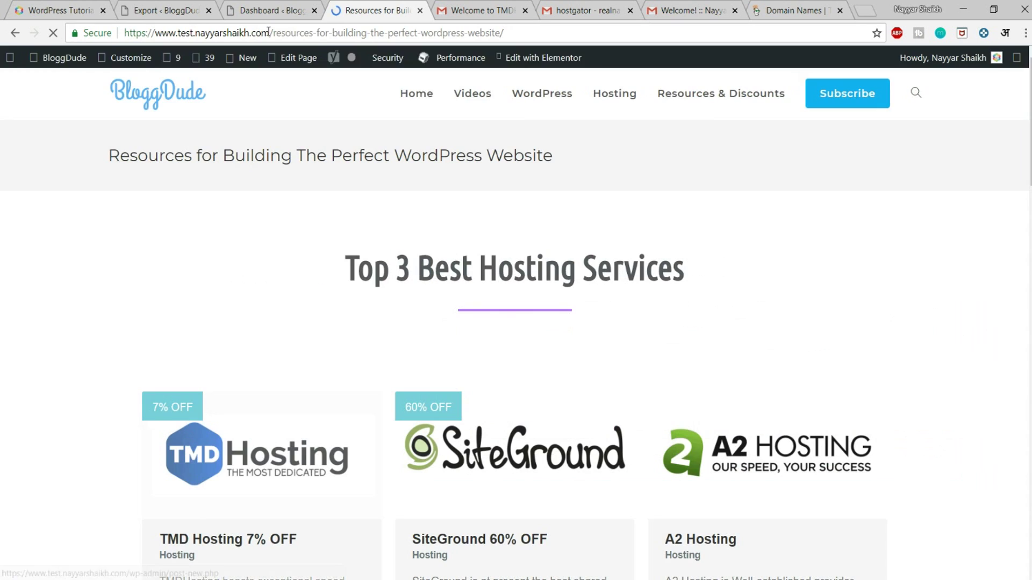
pyautogui.moveTo(504, 33); pyautogui.dragTo(270, 33)
pyautogui.click(240, 92)
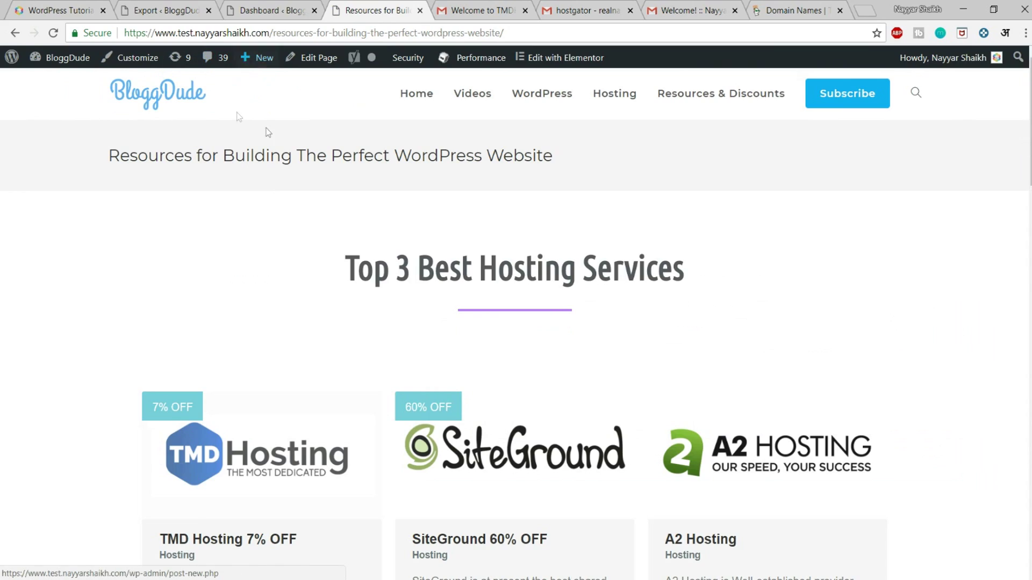
pyautogui.scroll(-15, 516, 323)
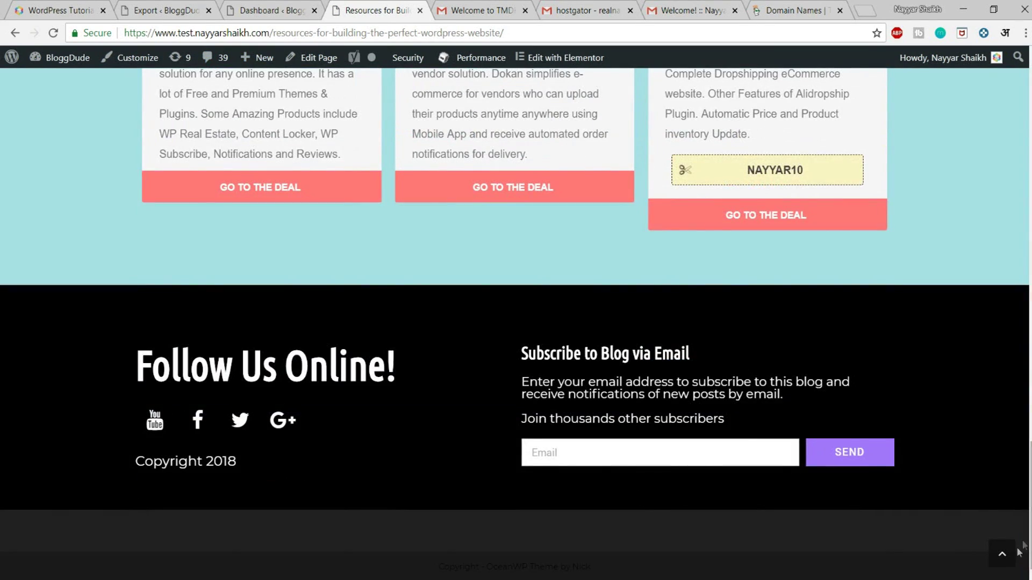
pyautogui.click(1003, 559)
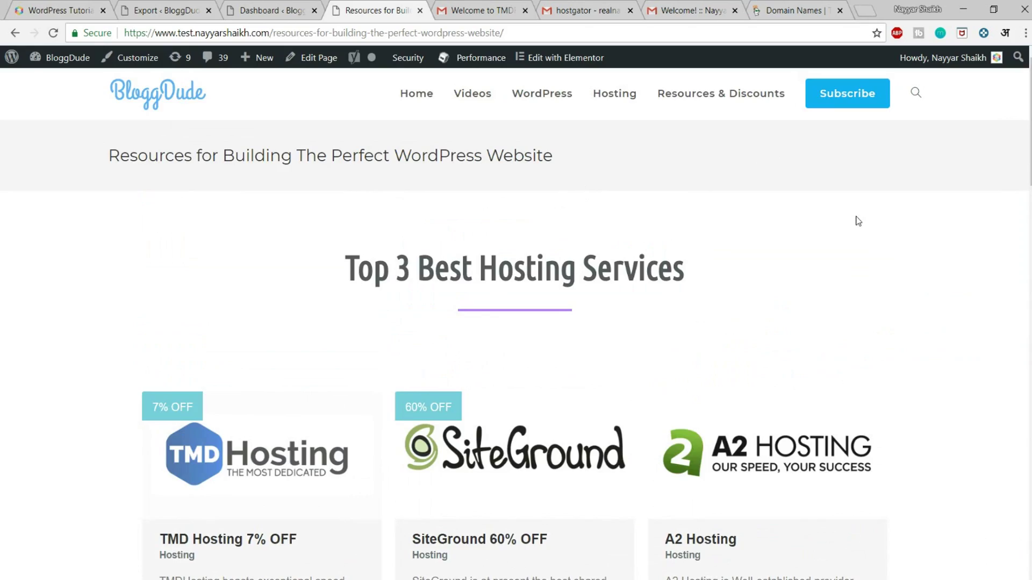
pyautogui.scroll(-3, 858, 221)
pyautogui.scroll(-15, 696, 357)
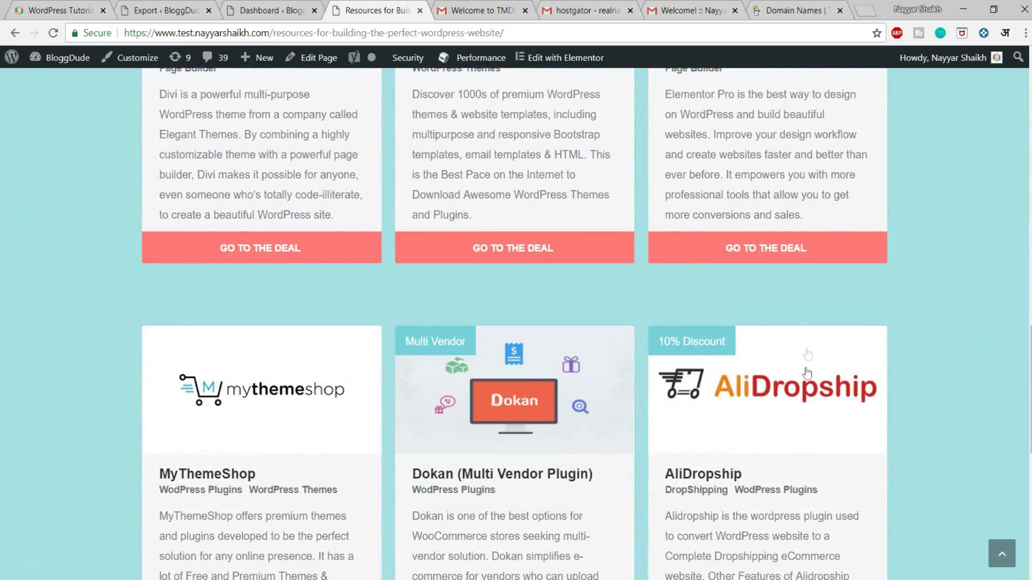
pyautogui.scroll(15, 806, 371)
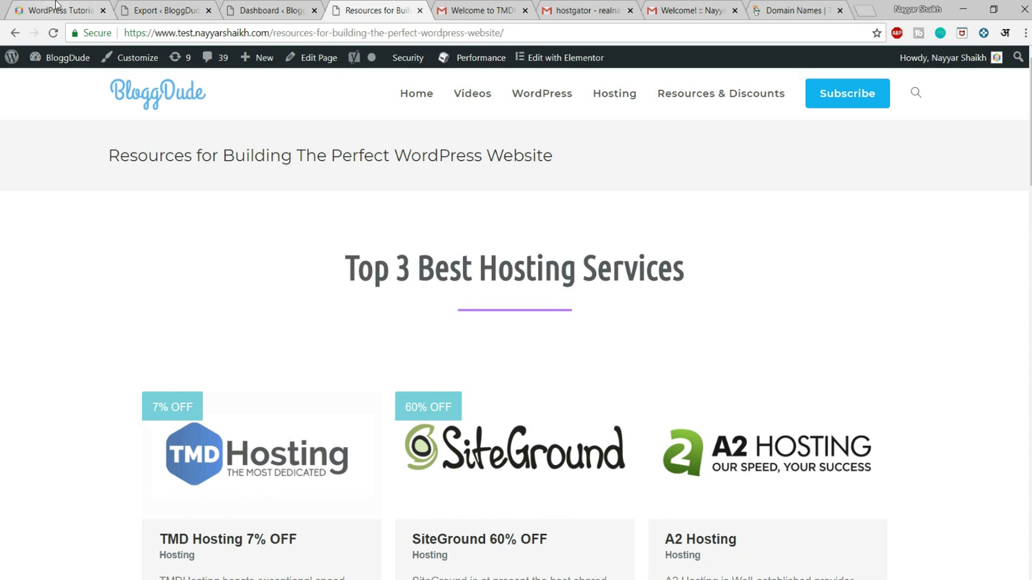
# Step: Switch between the original bloggdude.com tab and the test site's Resources page to compare them
pyautogui.hotkey('ctrl', '1')
pyautogui.hotkey('ctrl', '4')
pyautogui.moveTo(125, 31); pyautogui.dragTo(268, 32)
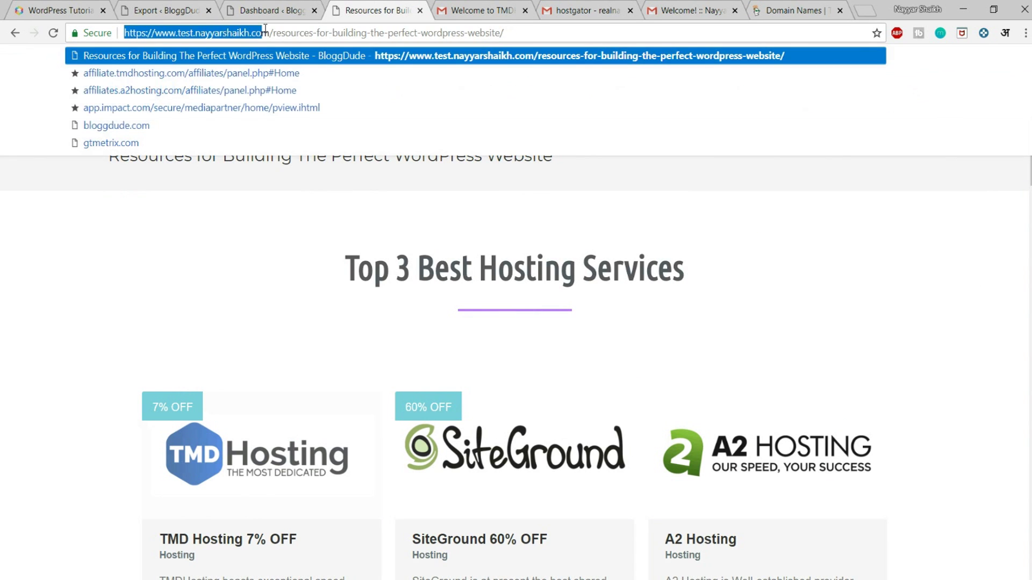
pyautogui.click(255, 234)
pyautogui.click(88, 3)
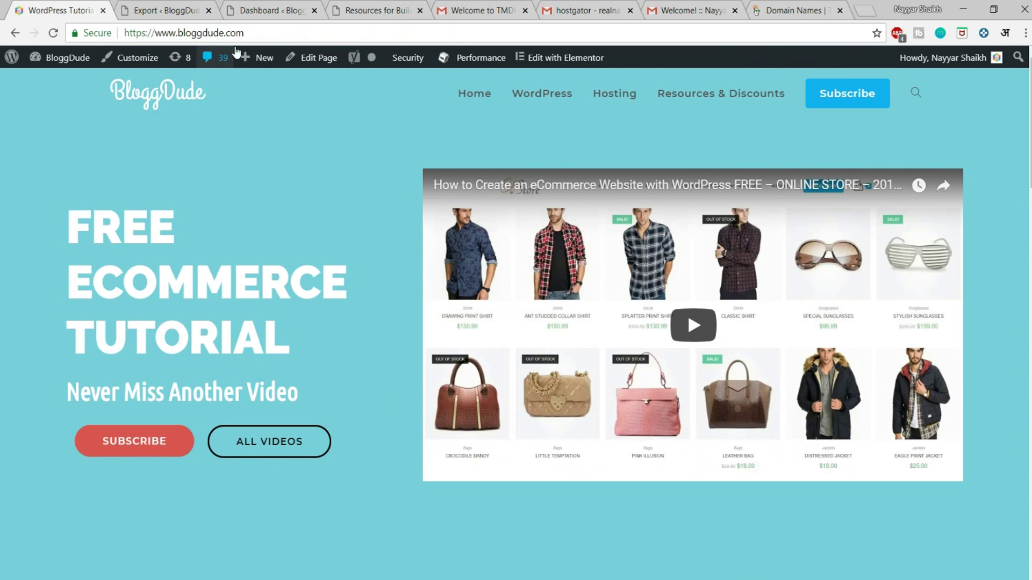
pyautogui.click(355, 10)
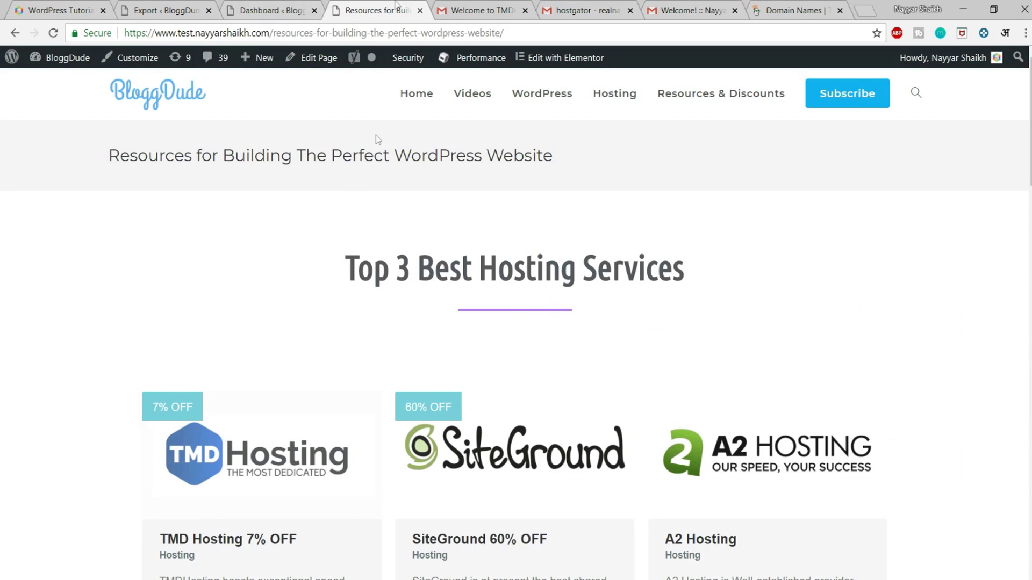
pyautogui.click(73, 6)
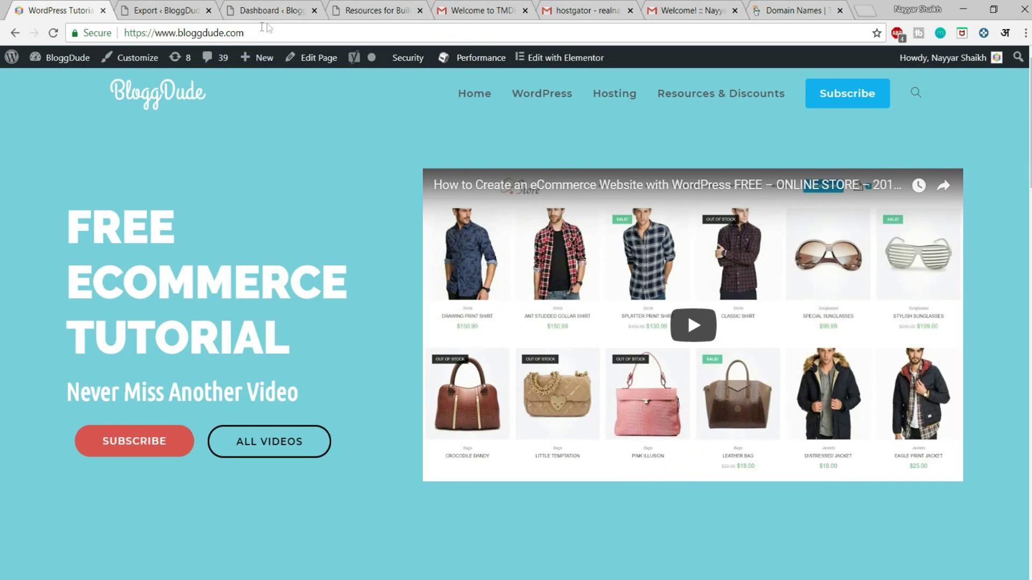
pyautogui.click(370, 14)
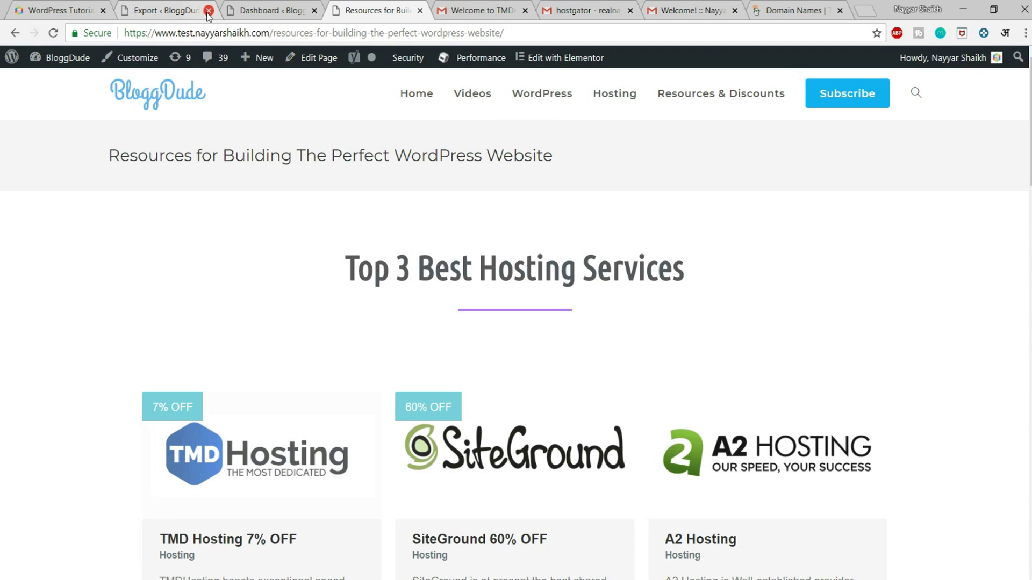
pyautogui.click(252, 10)
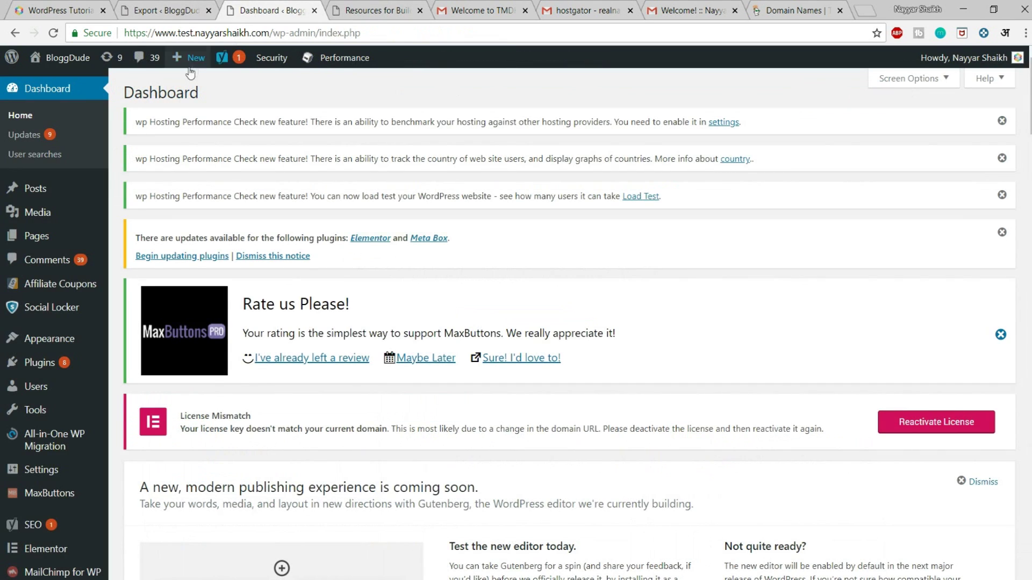
pyautogui.click(167, 10)
pyautogui.click(529, 351)
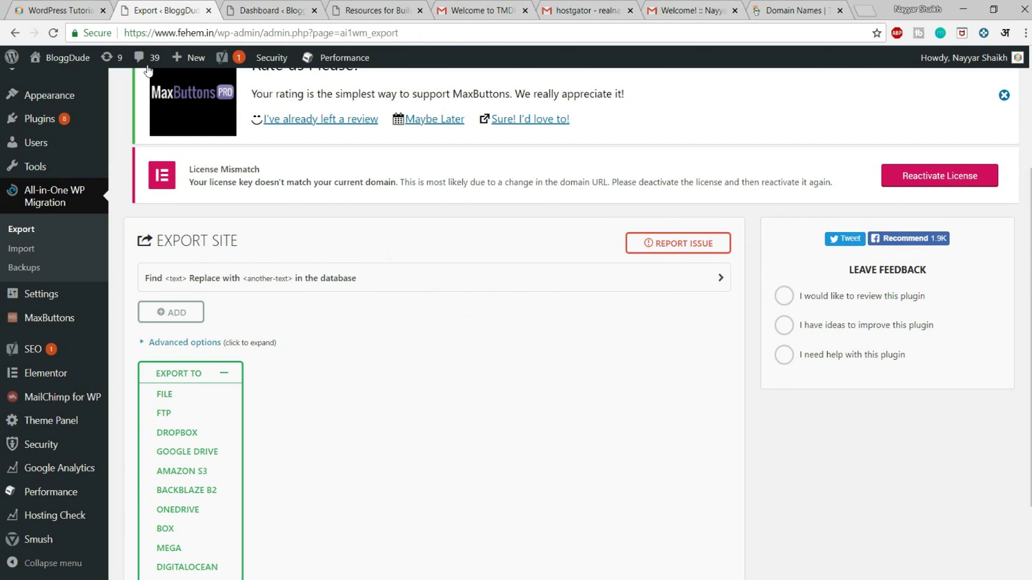
pyautogui.click(68, 58)
pyautogui.moveTo(282, 57)
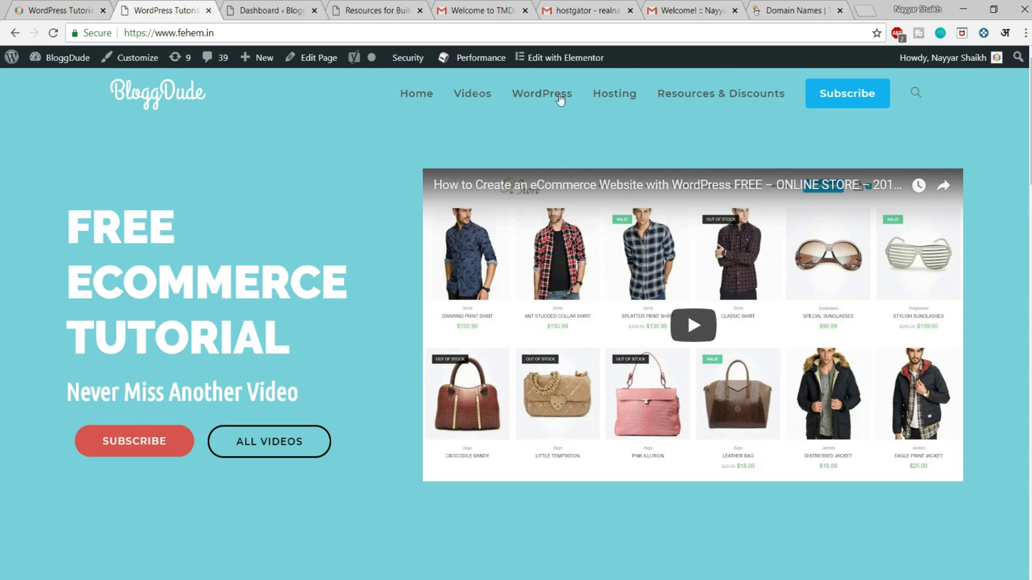
pyautogui.click(230, 34)
pyautogui.click(215, 115)
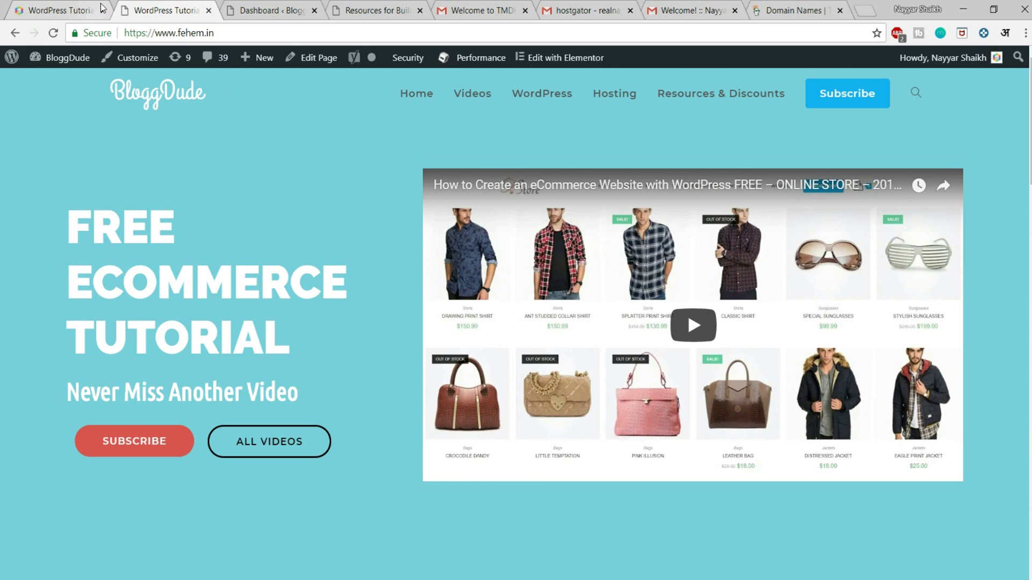
# Step: Close the duplicate homepage, test-site dashboard and Resources tabs
pyautogui.click(208, 10)
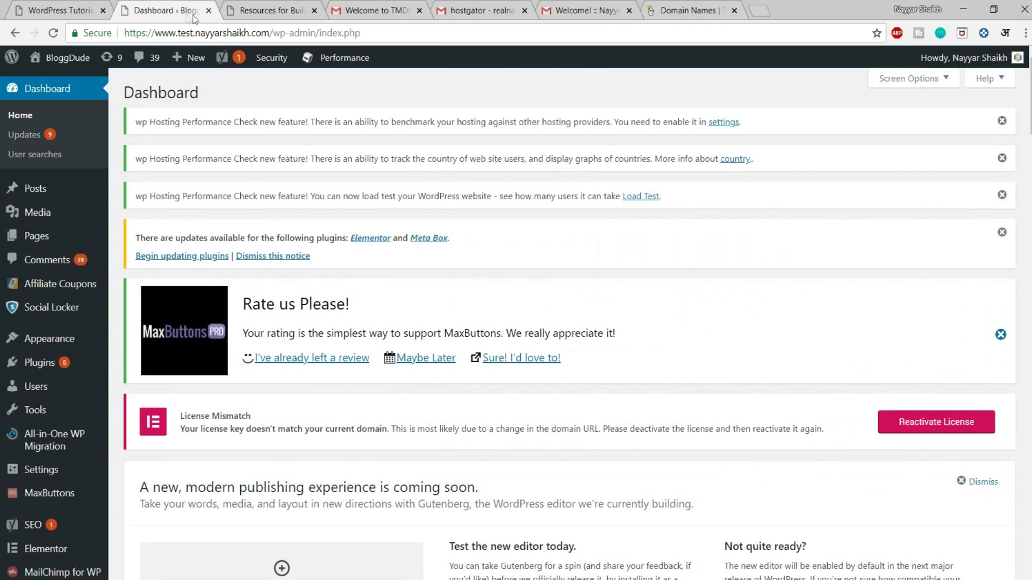
pyautogui.click(209, 10)
pyautogui.click(209, 14)
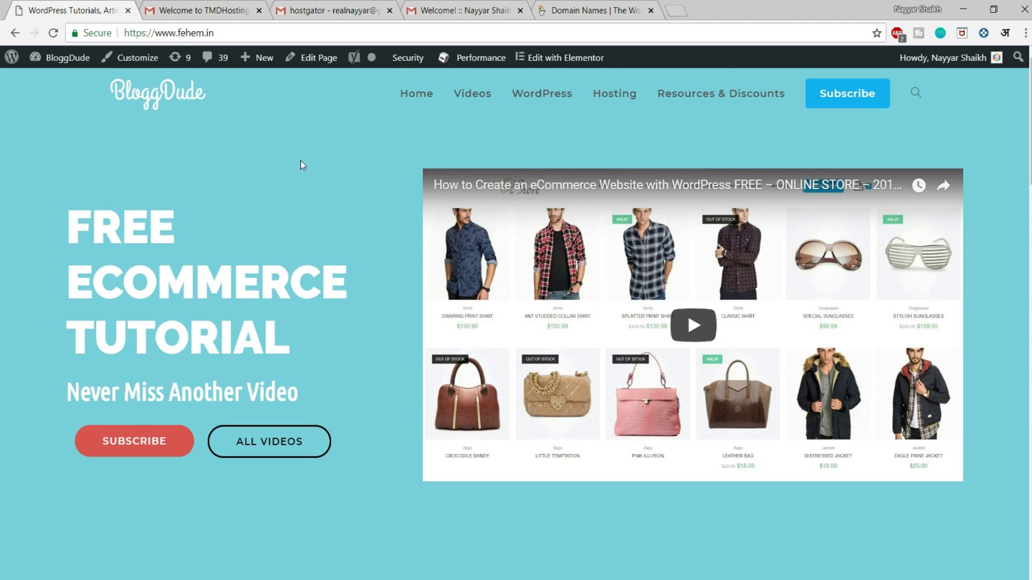
# Step: Review the TMDHosting, HostGator and A2 Hosting welcome emails and the GoDaddy tab
pyautogui.click(195, 10)
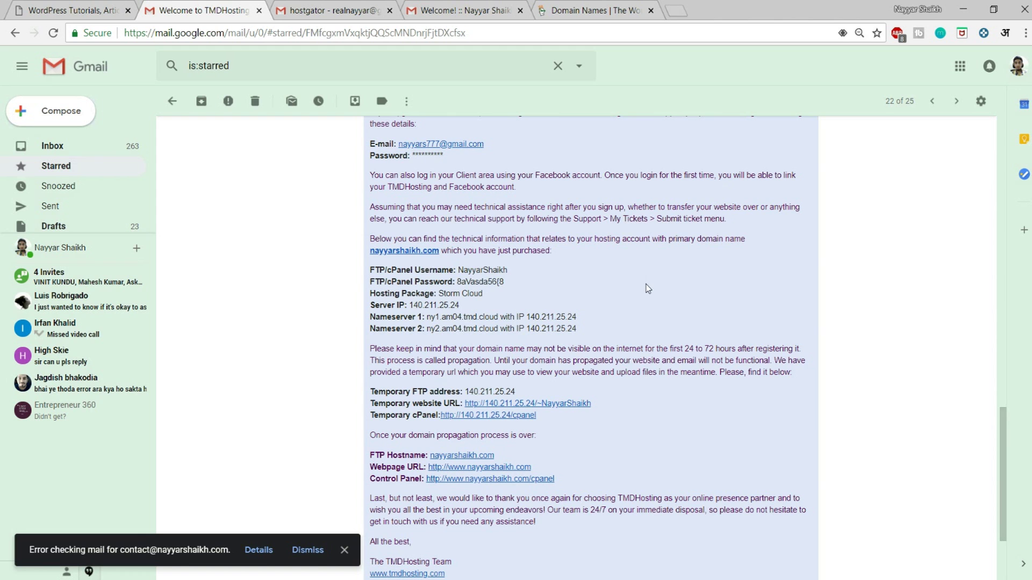
pyautogui.click(323, 11)
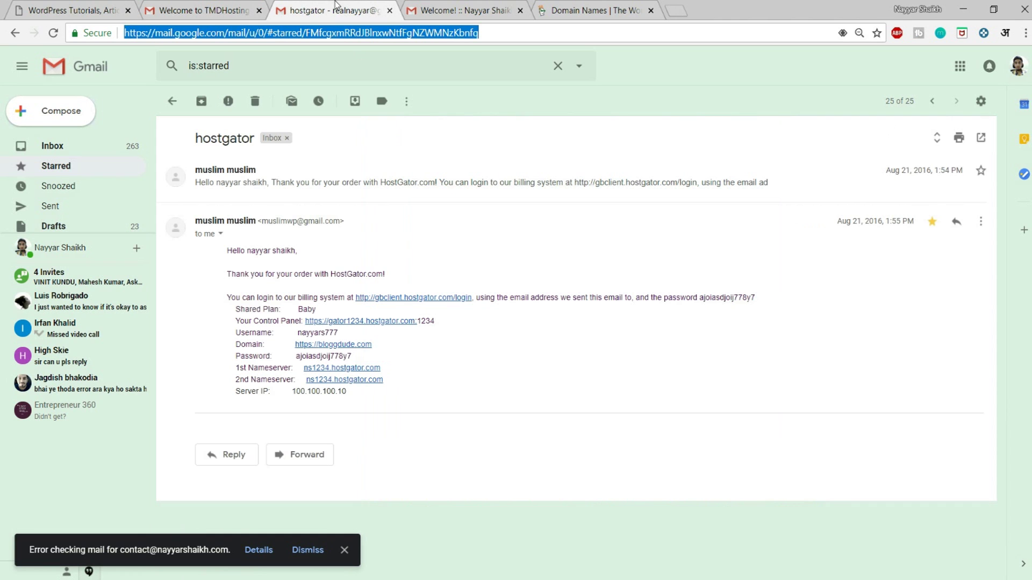
pyautogui.click(436, 6)
pyautogui.scroll(-10, 449, 301)
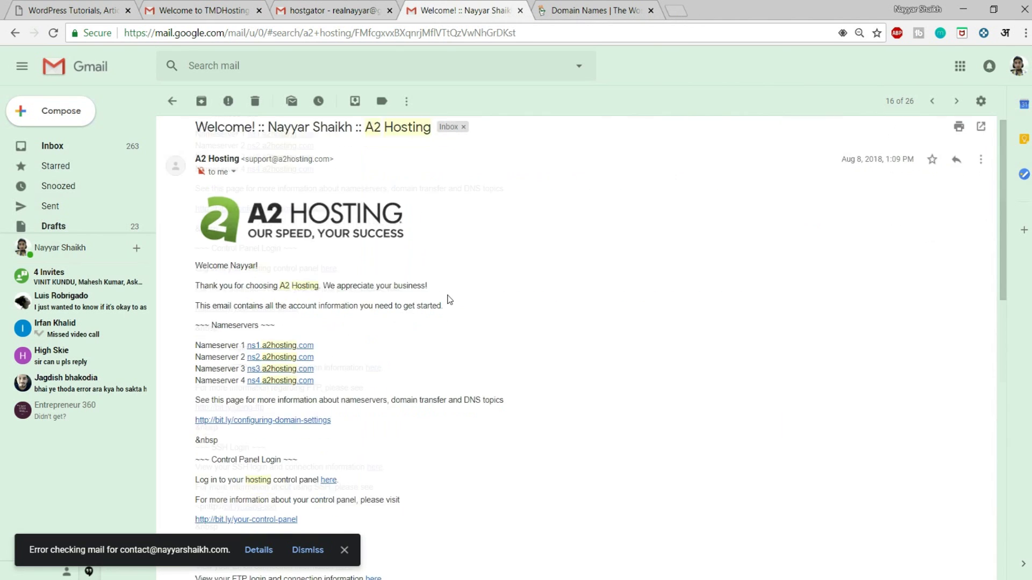
pyautogui.click(594, 11)
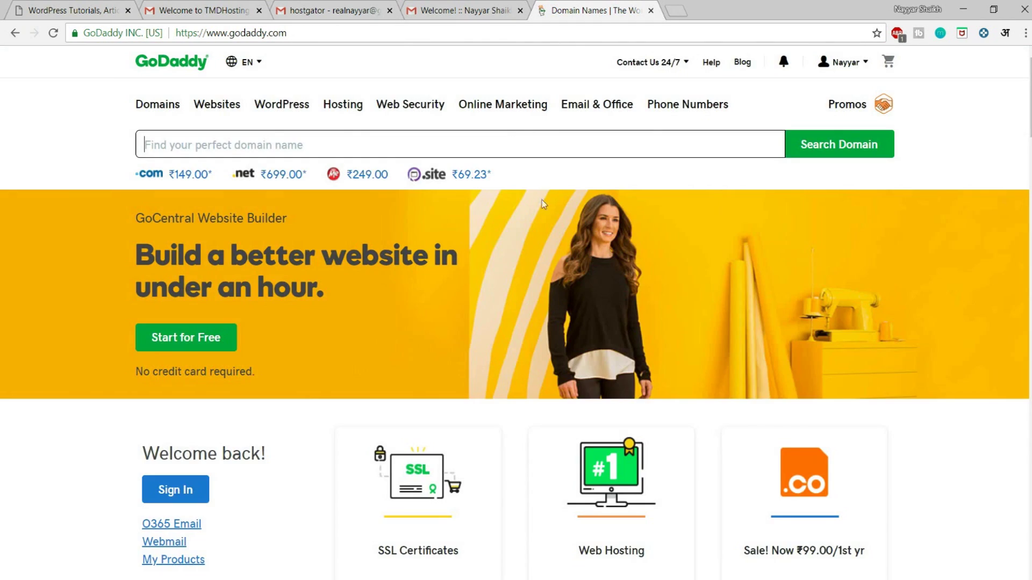
pyautogui.scroll(-3, 542, 200)
pyautogui.scroll(4, 641, 355)
# Step: Recheck the TMDHosting email, the A2 Hosting nameserver email and the live fehem.in site
pyautogui.click(199, 7)
pyautogui.scroll(-3, 605, 315)
pyautogui.scroll(8, 605, 315)
pyautogui.scroll(-5, 700, 294)
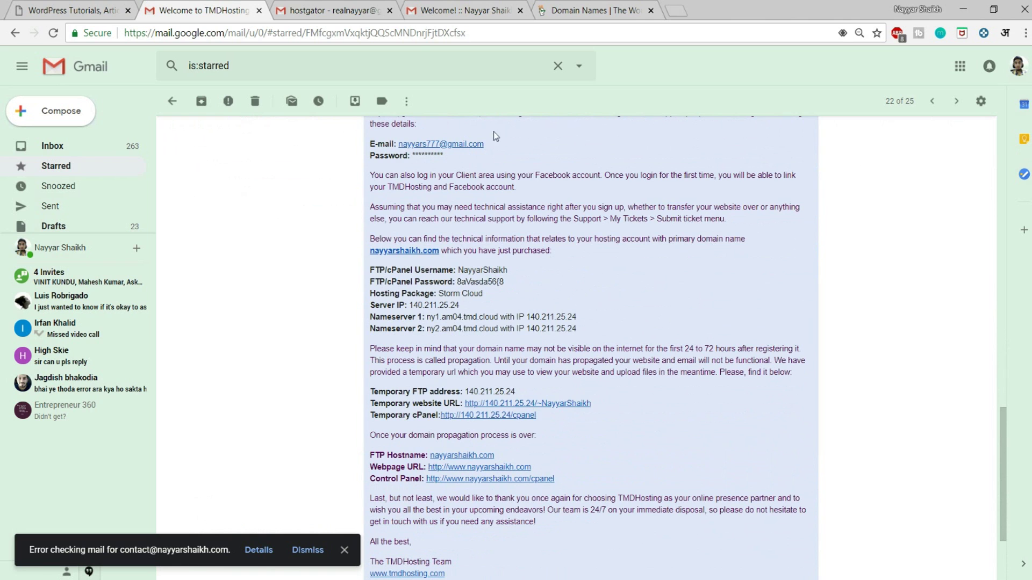
pyautogui.click(463, 10)
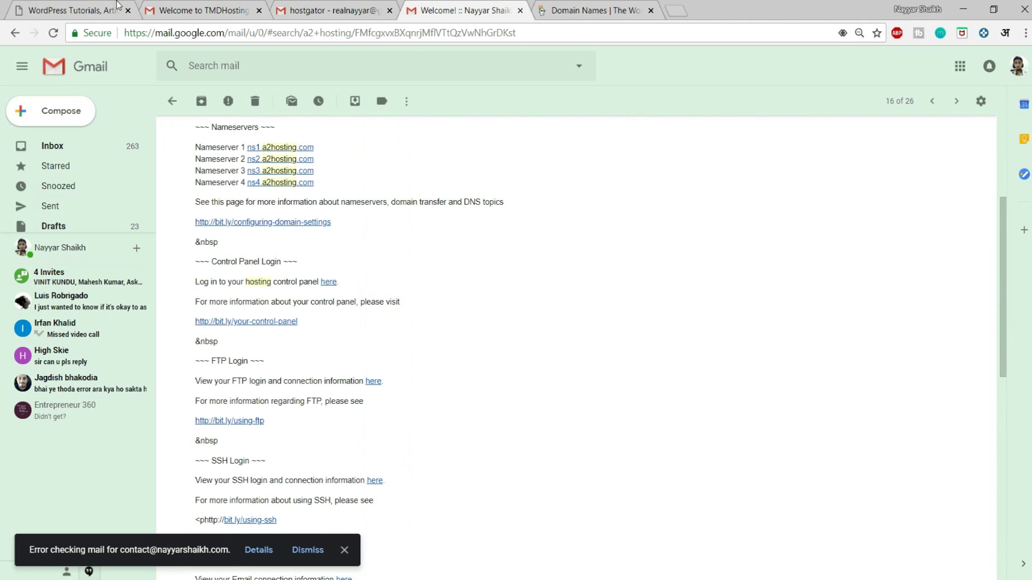
pyautogui.click(118, 10)
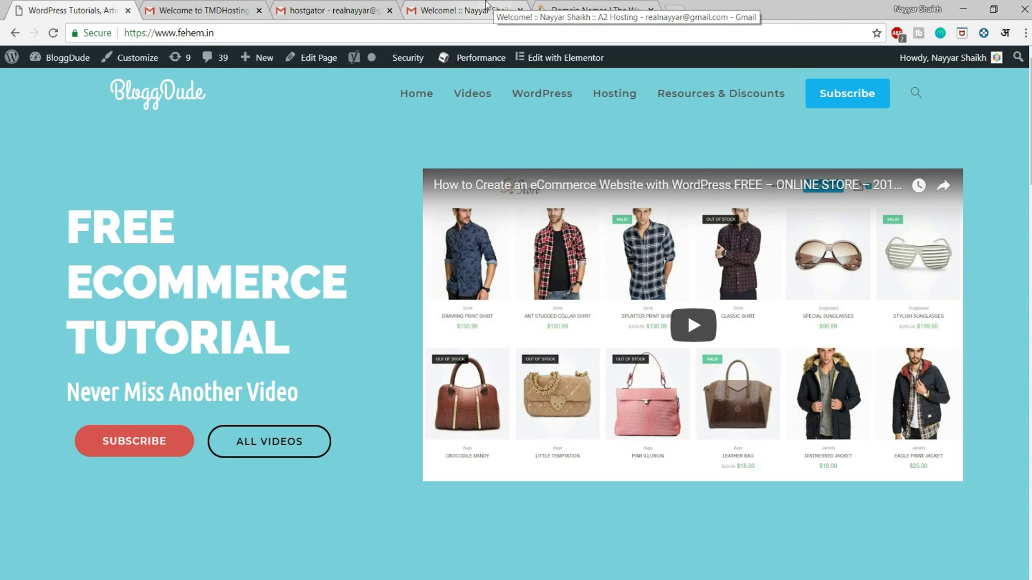
pyautogui.click(445, 5)
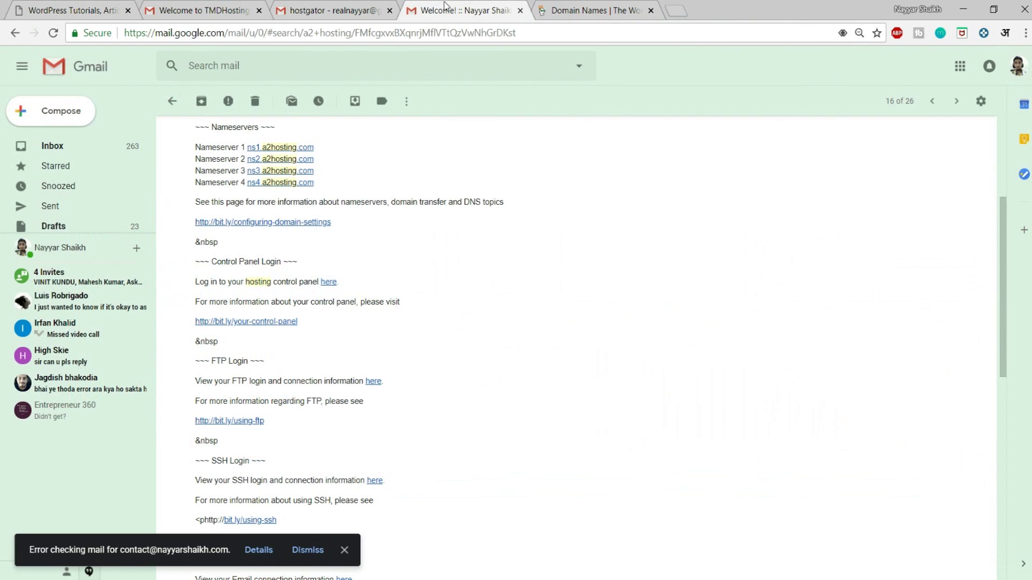
pyautogui.click(207, 10)
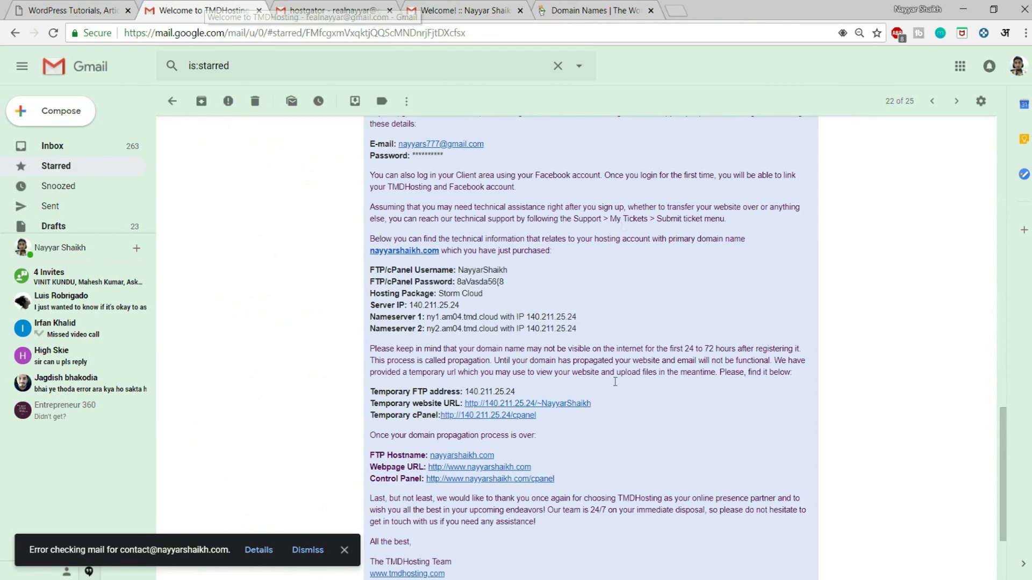
pyautogui.scroll(-3, 630, 417)
pyautogui.scroll(2, 630, 412)
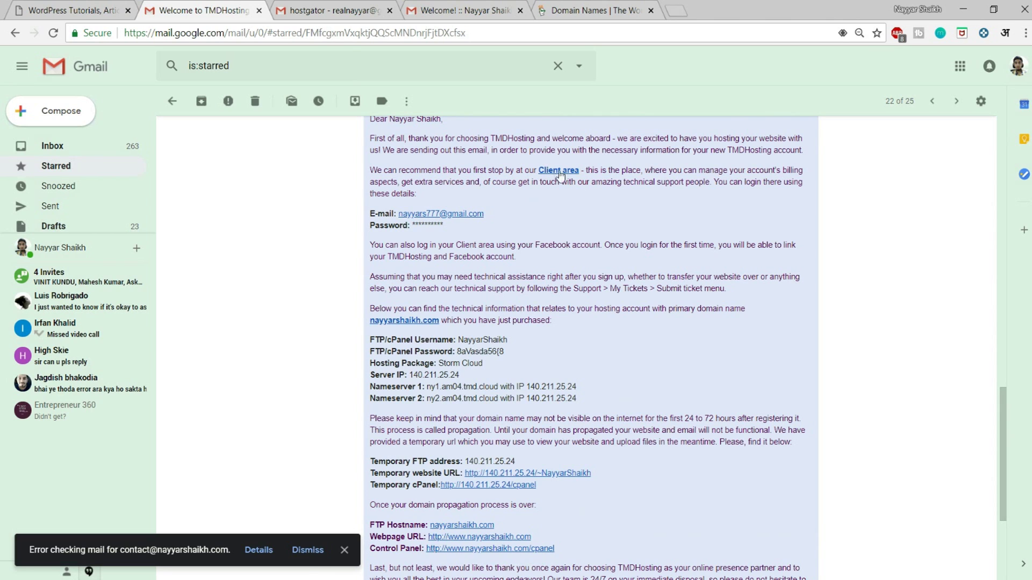
# Step: Look over the HostGator and A2 Hosting emails once more, then close both tabs
pyautogui.click(384, 6)
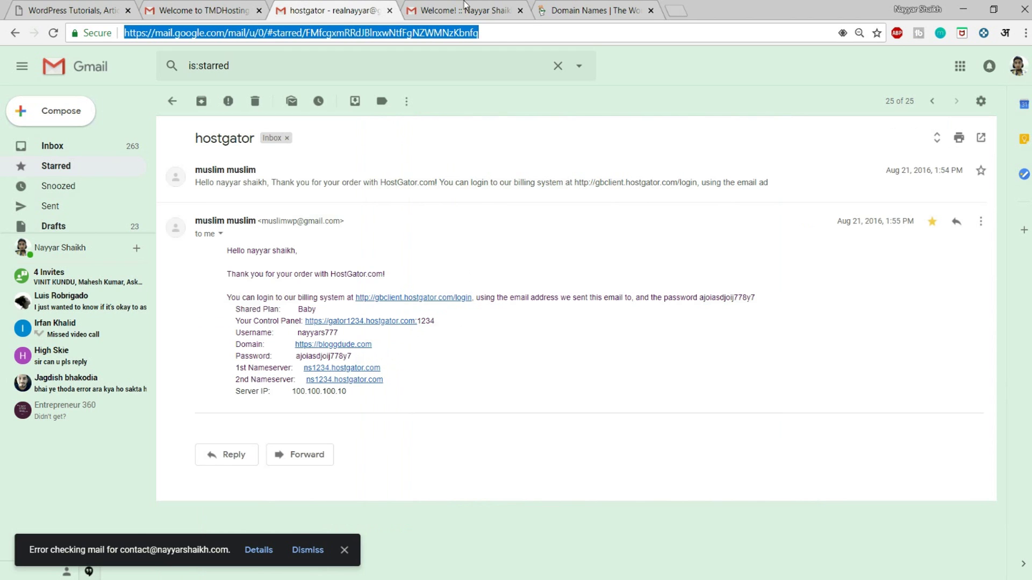
pyautogui.hotkey('ctrl', 'Tab')
pyautogui.scroll(1, 311, 360)
pyautogui.scroll(-3, 295, 361)
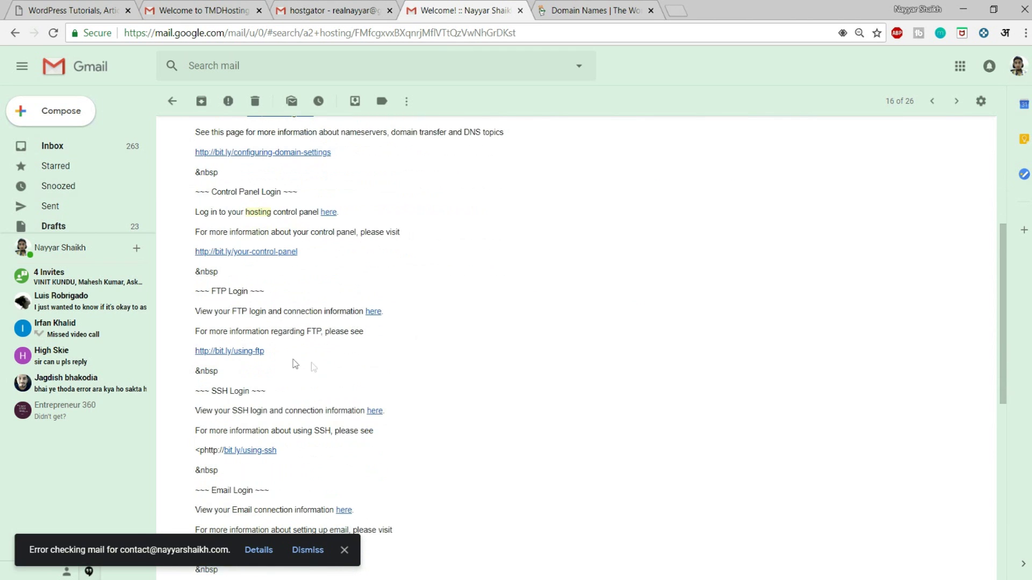
pyautogui.scroll(-4, 263, 323)
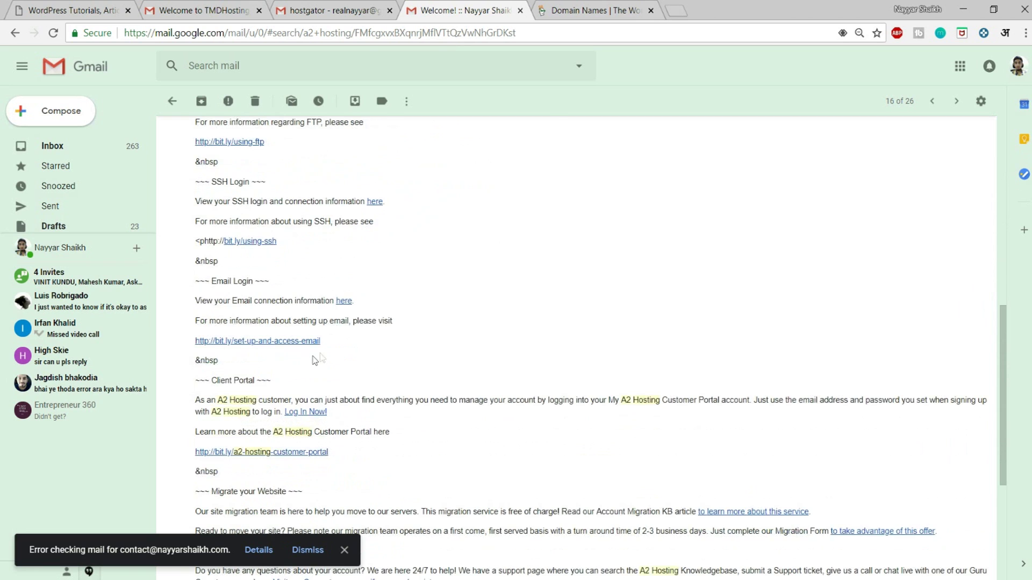
pyautogui.moveTo(210, 311); pyautogui.dragTo(271, 311)
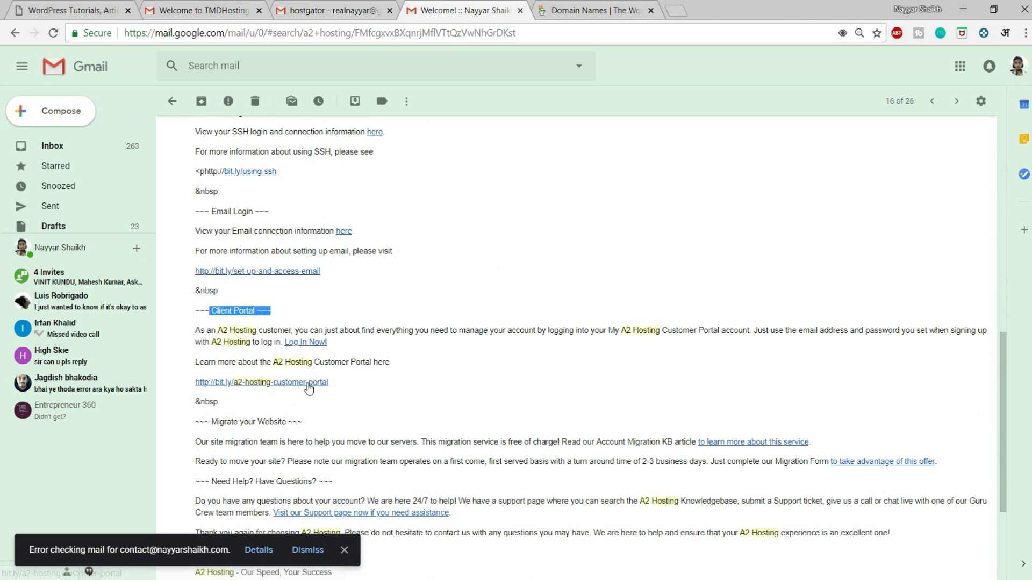
pyautogui.click(390, 11)
pyautogui.click(215, 11)
pyautogui.click(391, 10)
pyautogui.click(316, 27)
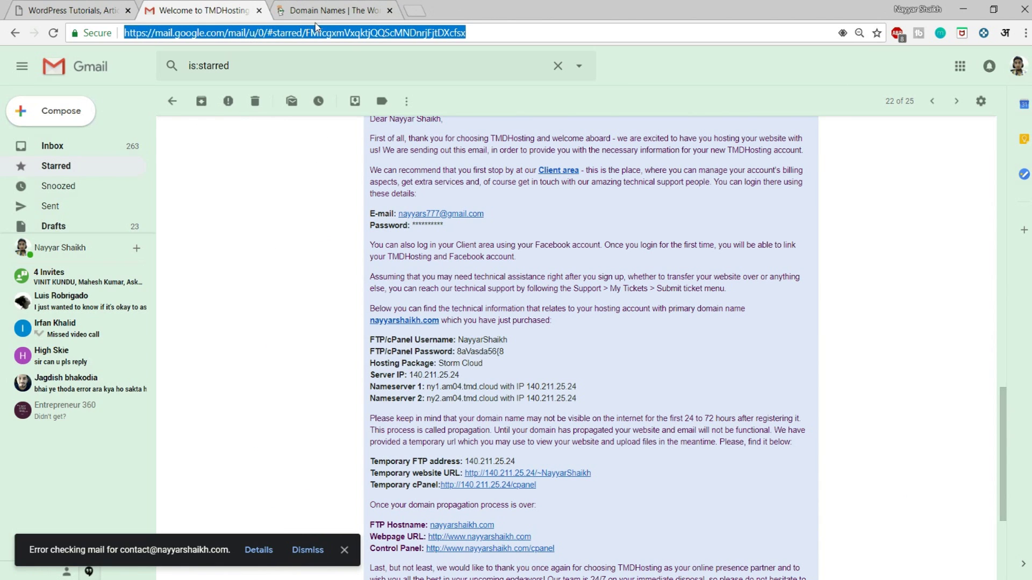
# Step: Load ua.siteground.com in the mail tab, glance at GoDaddy, and return to the live BloggDude site
pyautogui.write('ua.siteground.com')
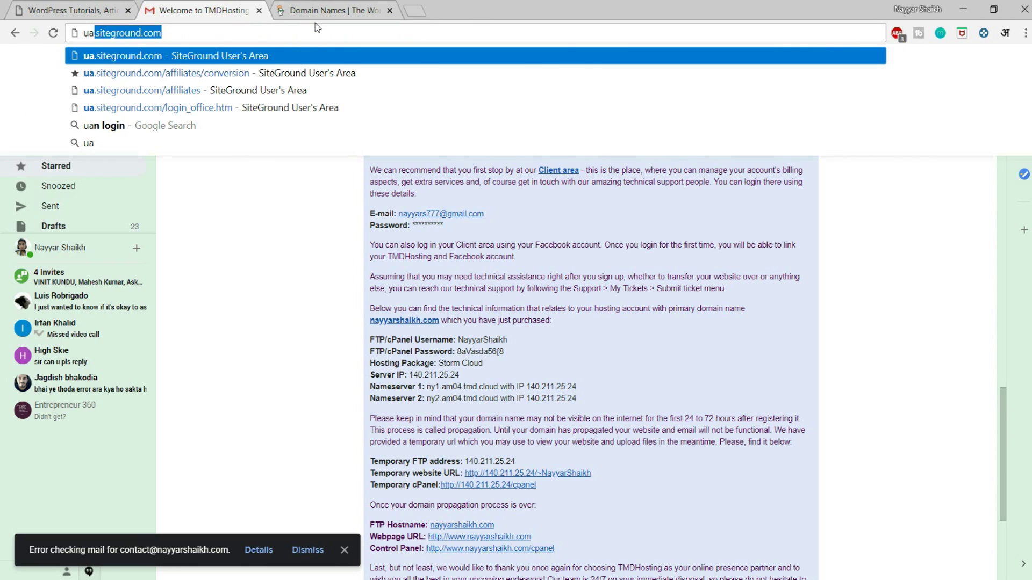
pyautogui.press('Return')
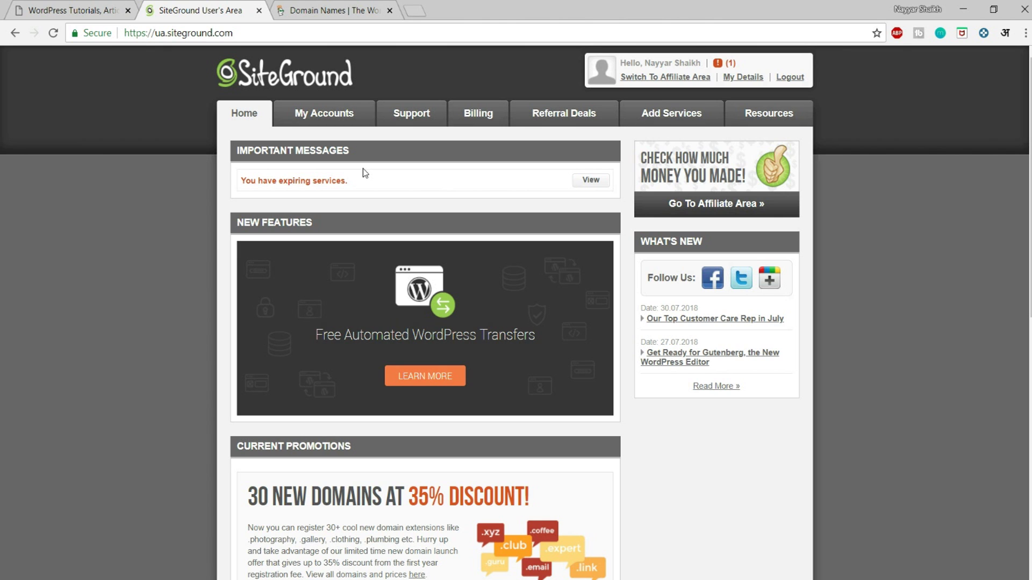
pyautogui.click(322, 10)
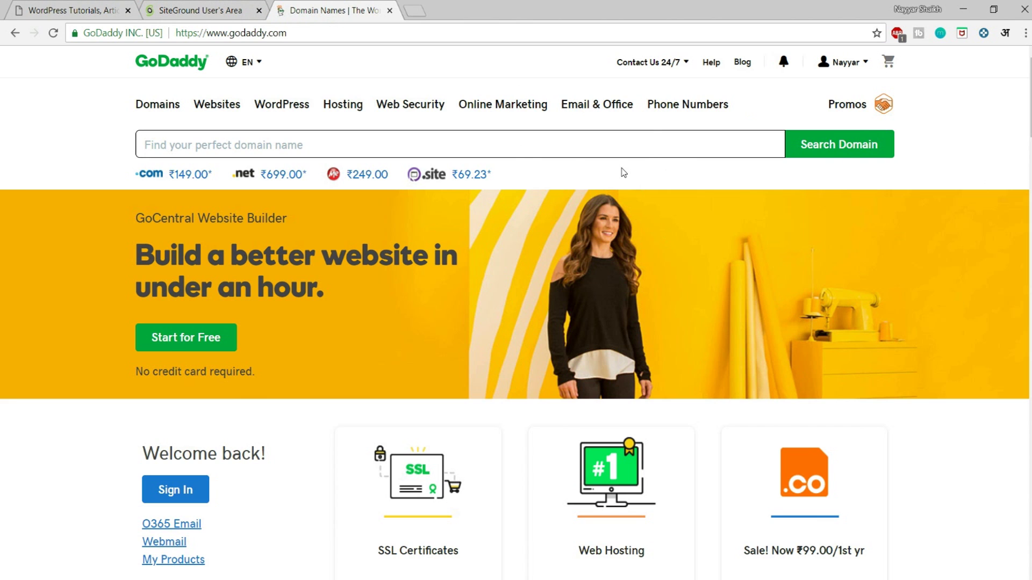
pyautogui.click(121, 5)
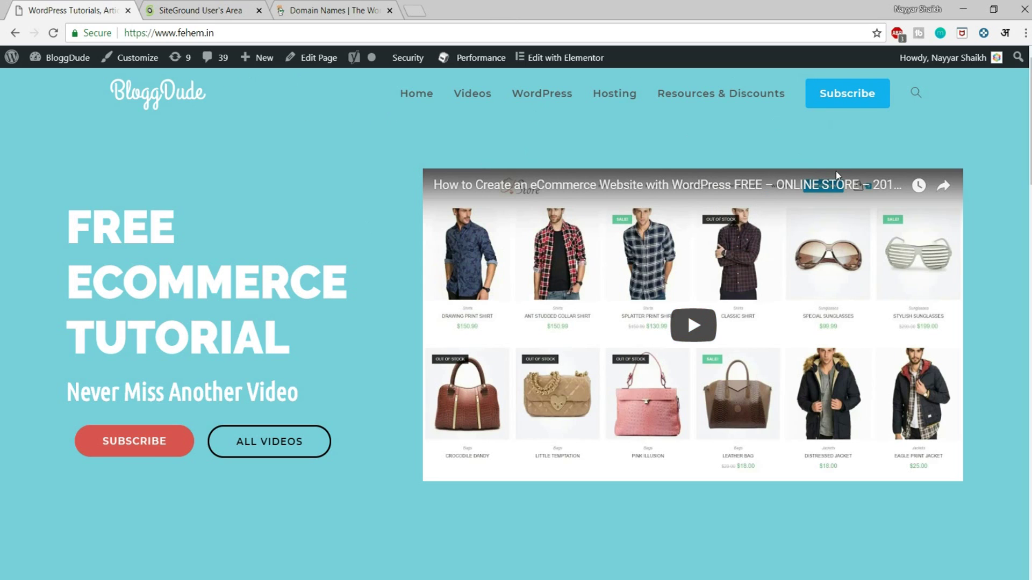
# Step: Export the whole fehem.in site to File with All-in-One WP Migration, then switch to SiteGround
pyautogui.moveTo(64, 58)
pyautogui.click(66, 86)
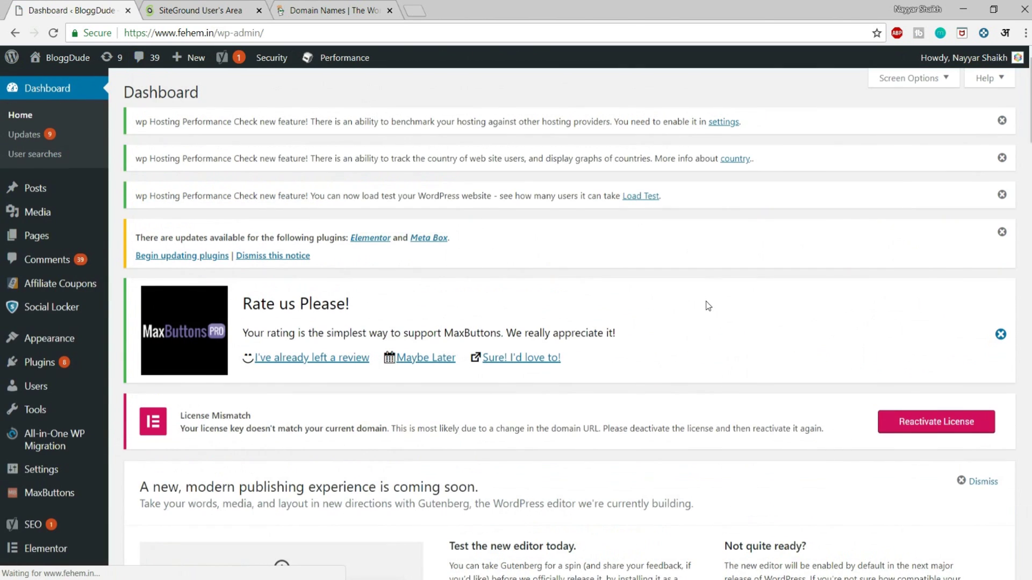
pyautogui.scroll(-3, 705, 301)
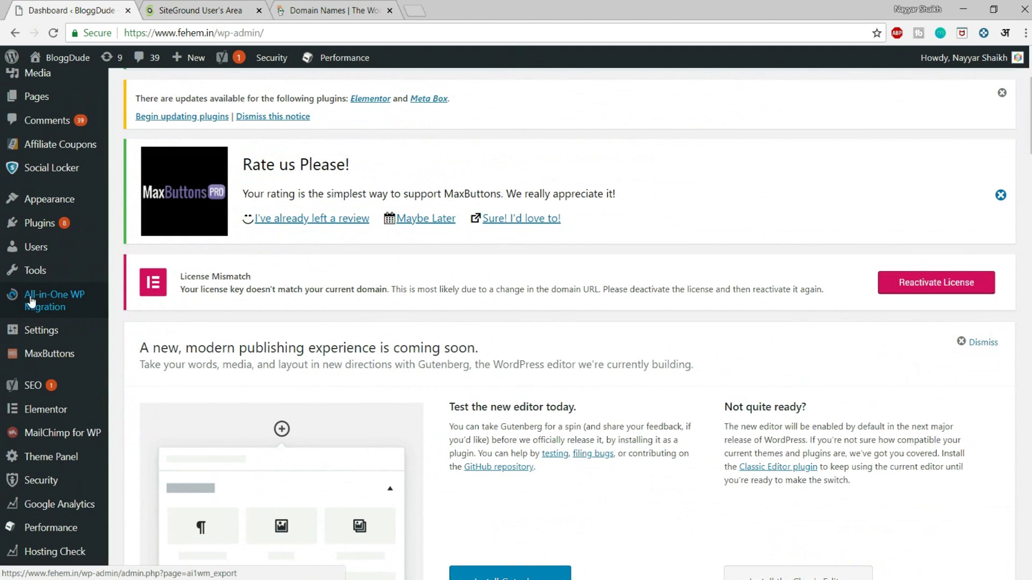
pyautogui.moveTo(30, 302)
pyautogui.click(137, 301)
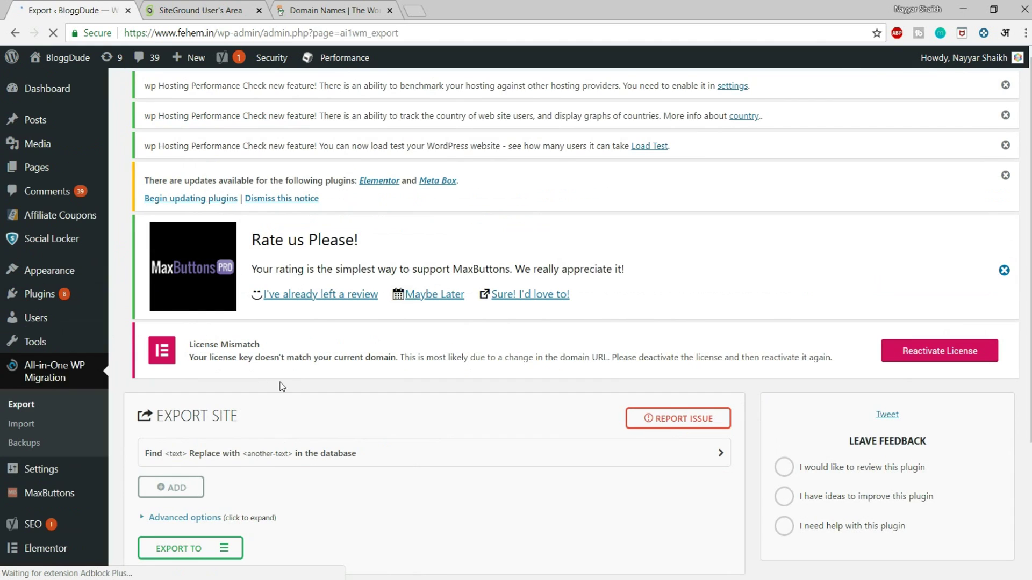
pyautogui.scroll(-3, 247, 476)
pyautogui.click(207, 376)
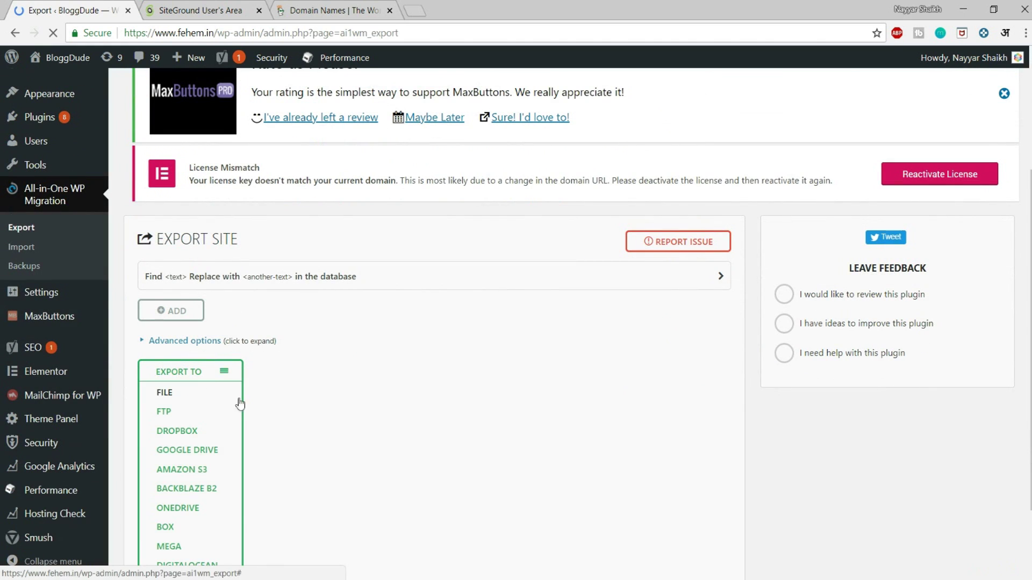
pyautogui.click(172, 393)
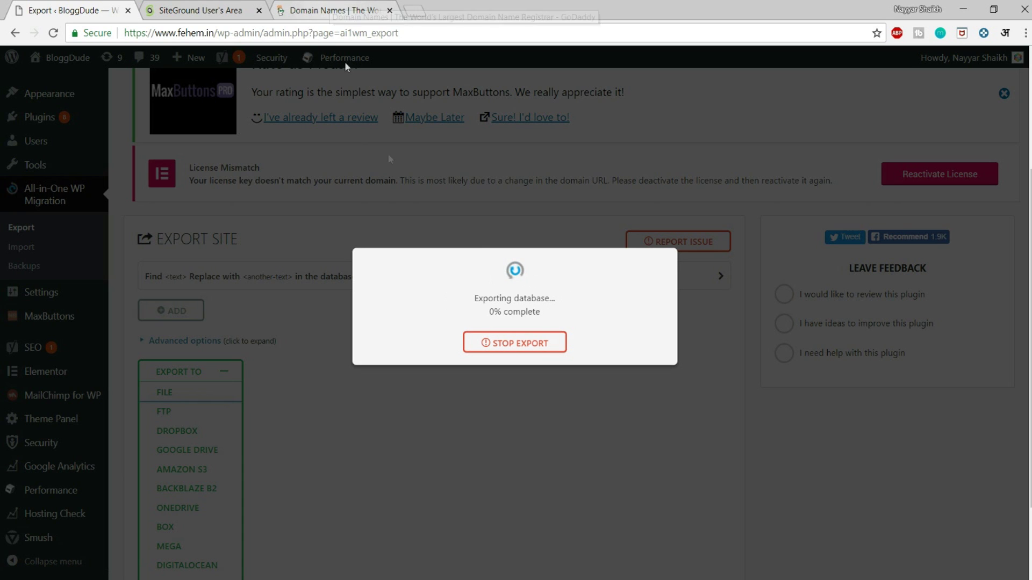
pyautogui.click(193, 7)
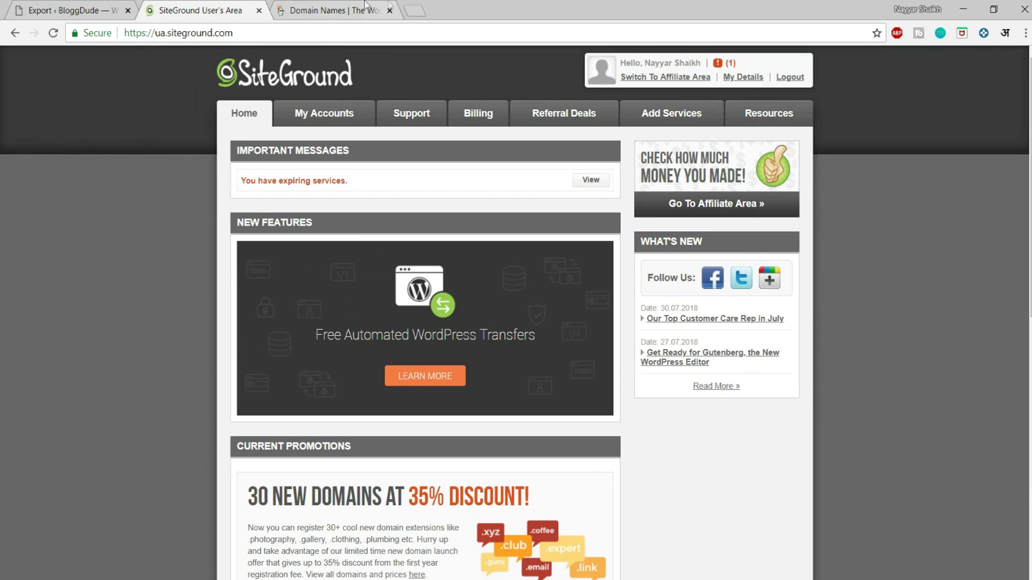
# Step: Open GoDaddy's My Products to see the domains including fehem.in, then go back to SiteGround
pyautogui.click(365, 5)
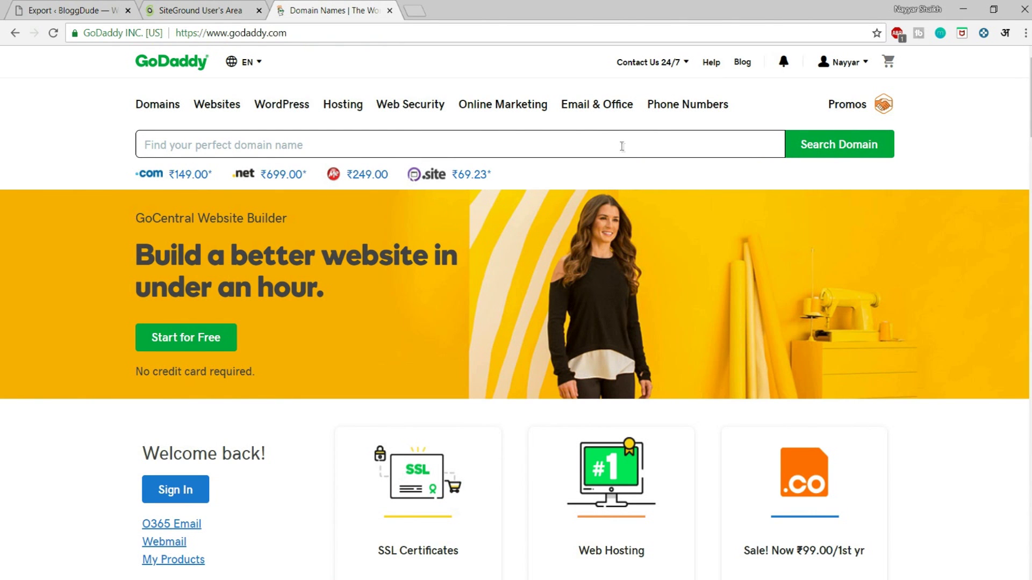
pyautogui.click(841, 62)
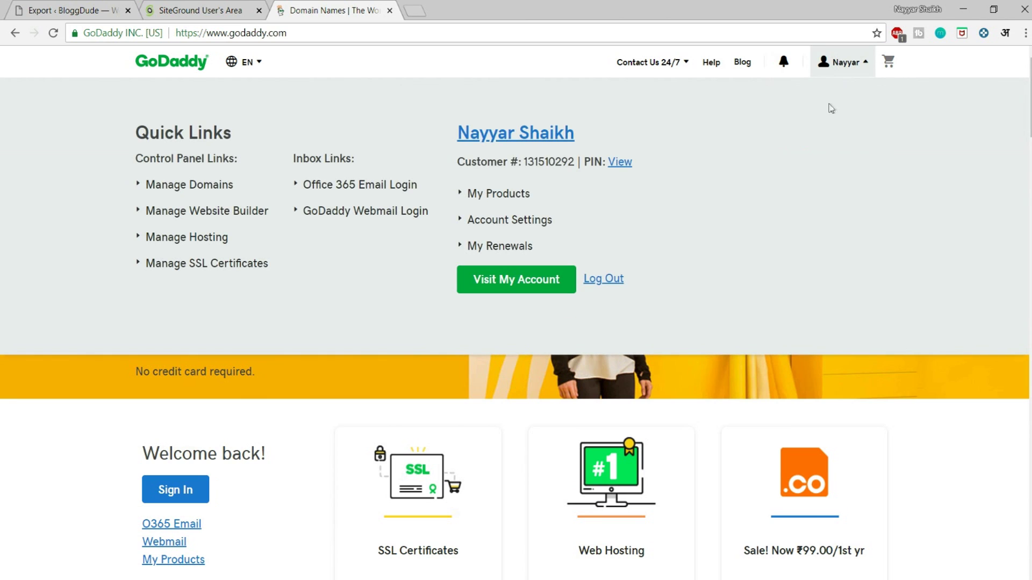
pyautogui.click(481, 194)
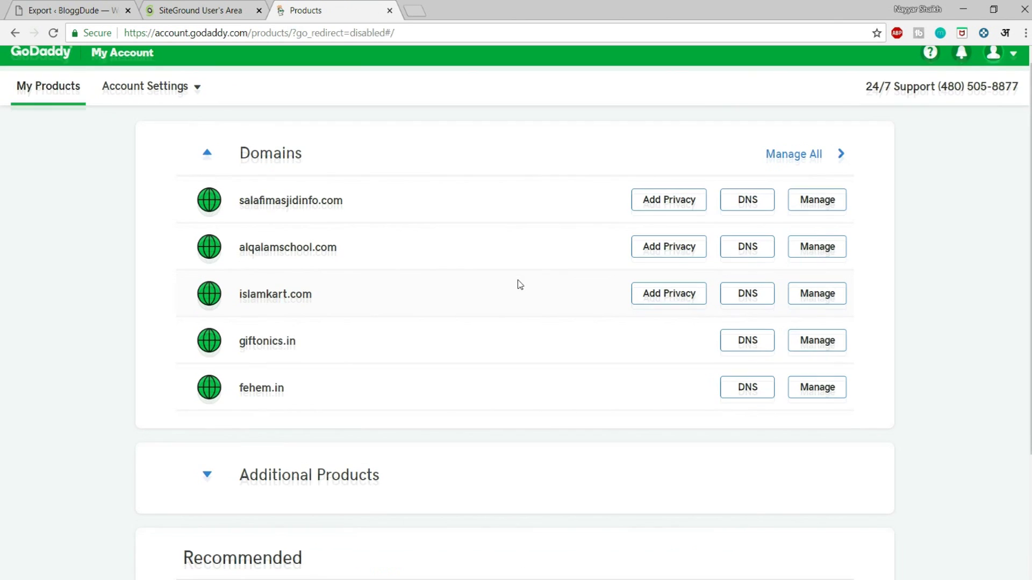
pyautogui.scroll(-1, 346, 395)
pyautogui.moveTo(317, 335); pyautogui.dragTo(220, 331)
pyautogui.click(339, 333)
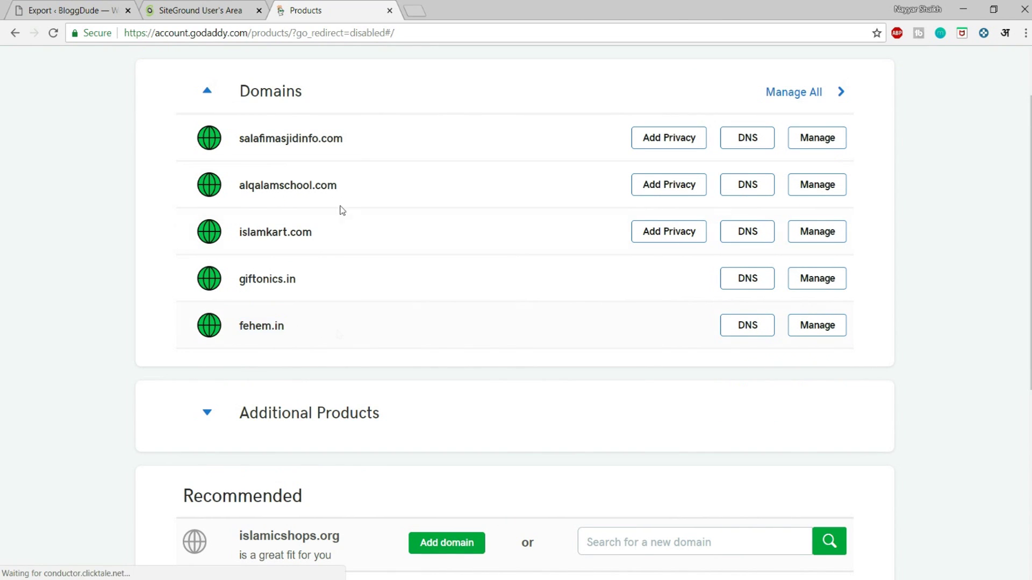
pyautogui.click(204, 11)
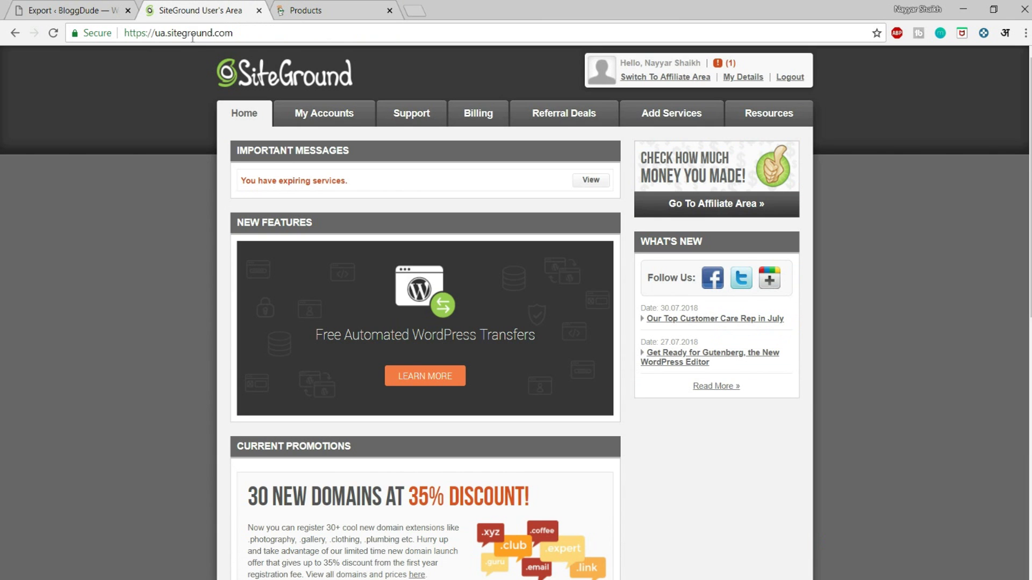
# Step: Load the A2 Hosting client area at my.a2hosting.com in place of the SiteGround page
pyautogui.click(192, 36)
pyautogui.write('my')
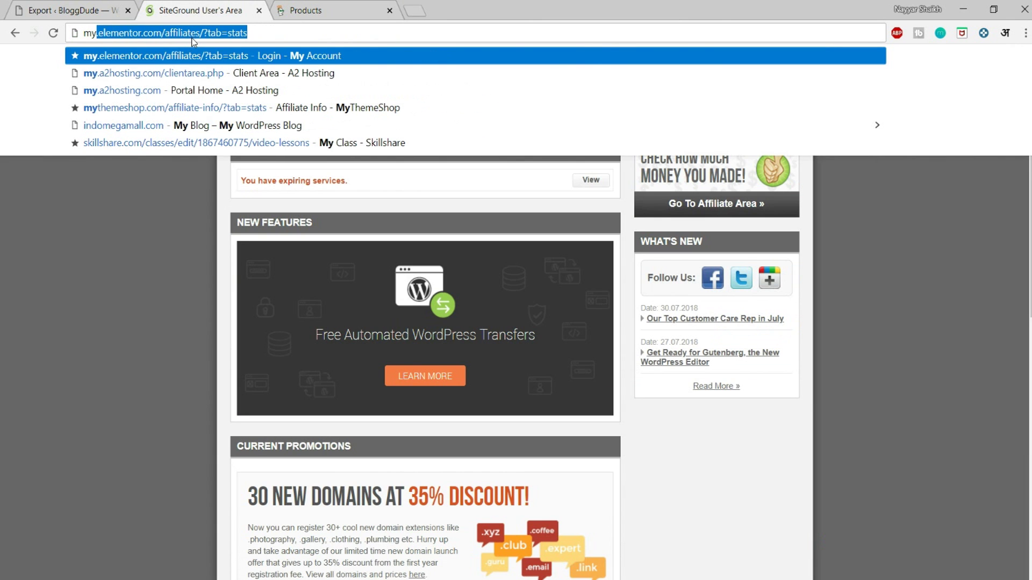
pyautogui.press('Return')
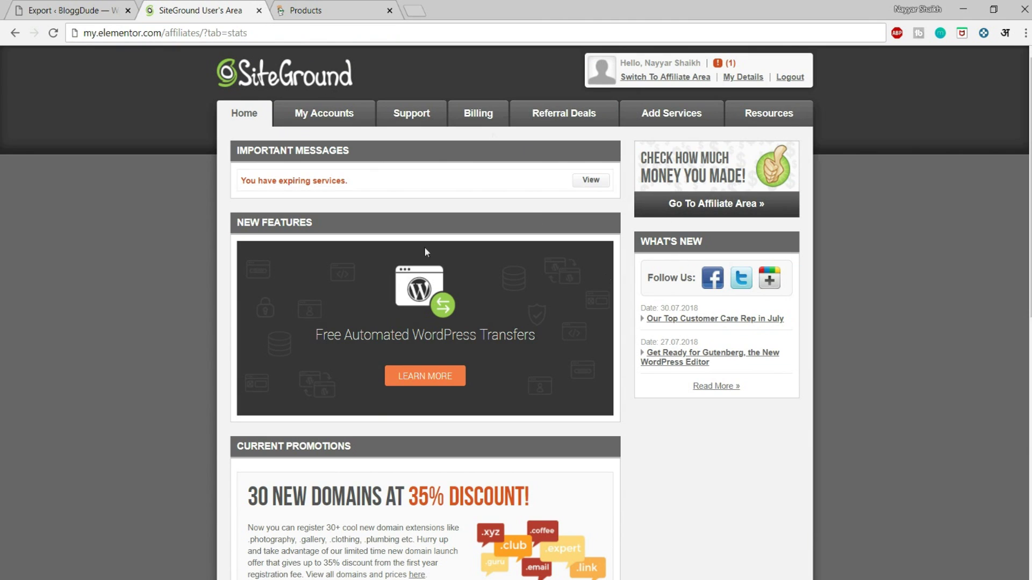
pyautogui.click(253, 33)
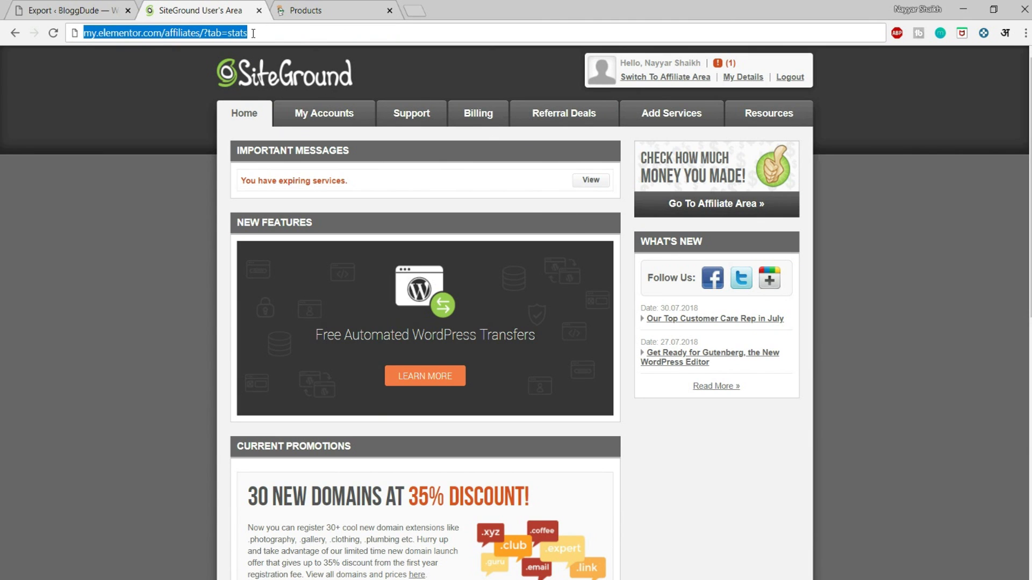
pyautogui.write('my.a2hosting.com/clientarea.php')
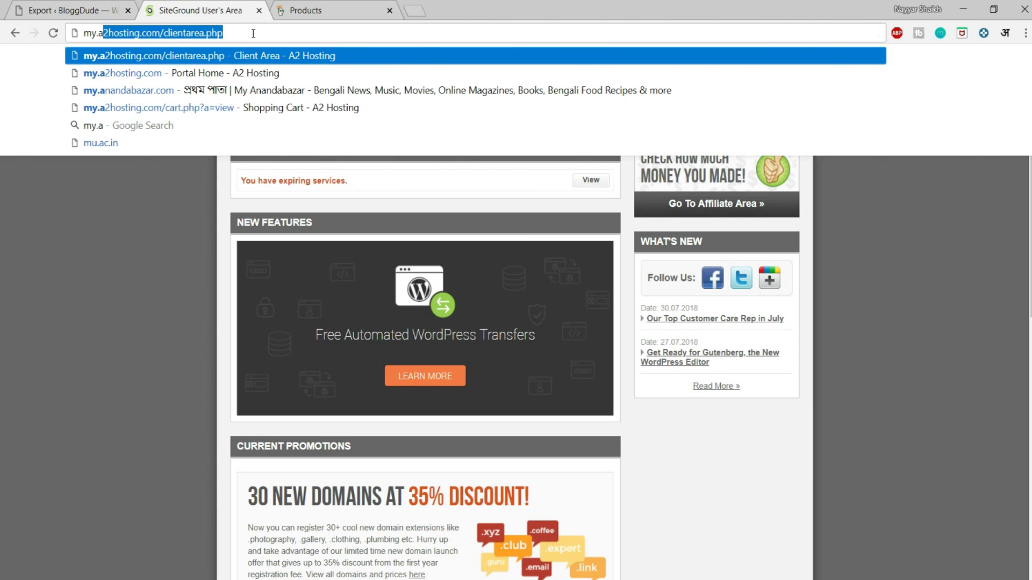
pyautogui.press('Return')
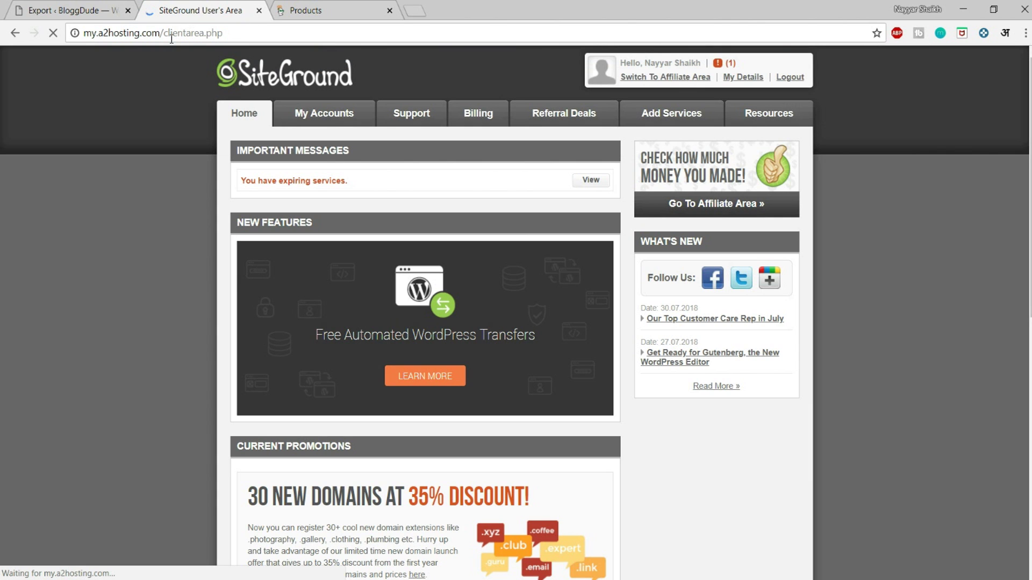
# Step: Compare against the GoDaddy domain list, then show the A2 Hosting domains and add a blank tab
pyautogui.click(305, 10)
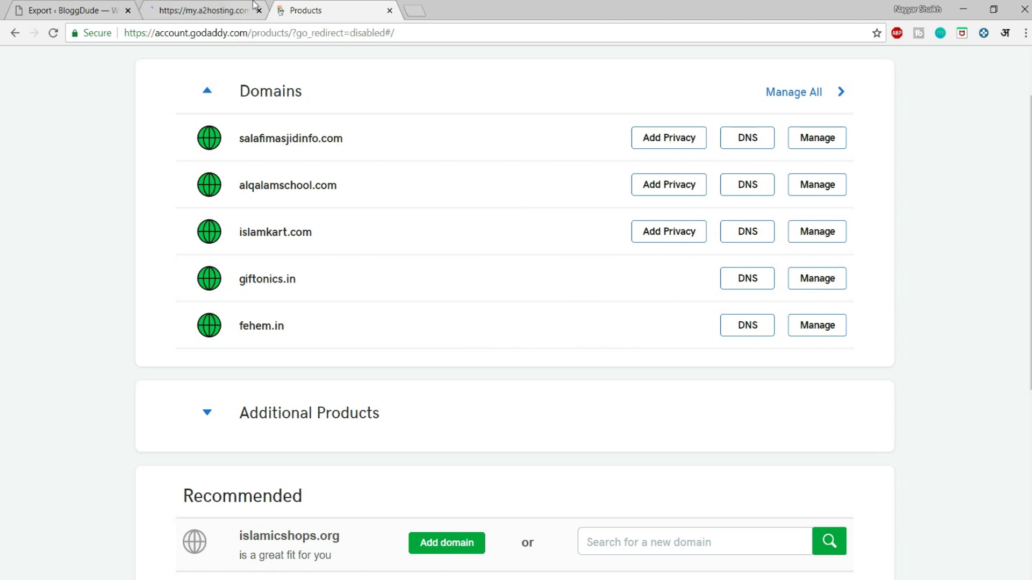
pyautogui.click(255, 5)
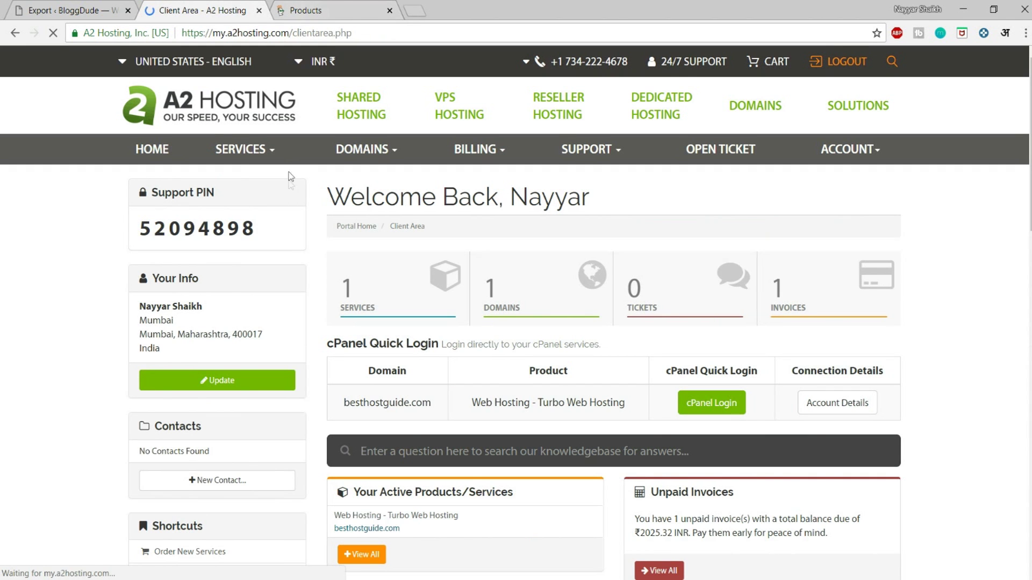
pyautogui.click(315, 10)
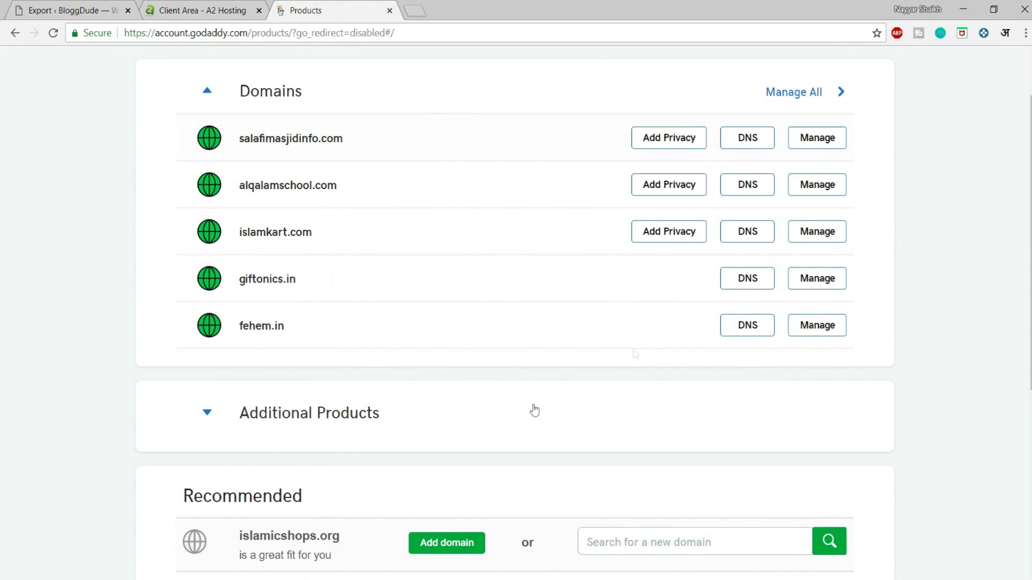
pyautogui.click(215, 10)
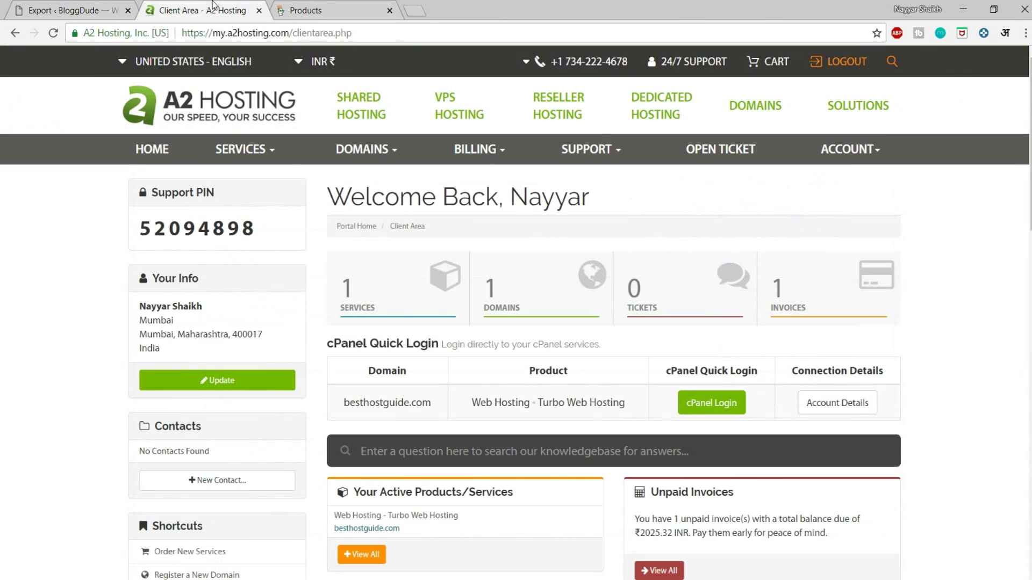
pyautogui.click(541, 299)
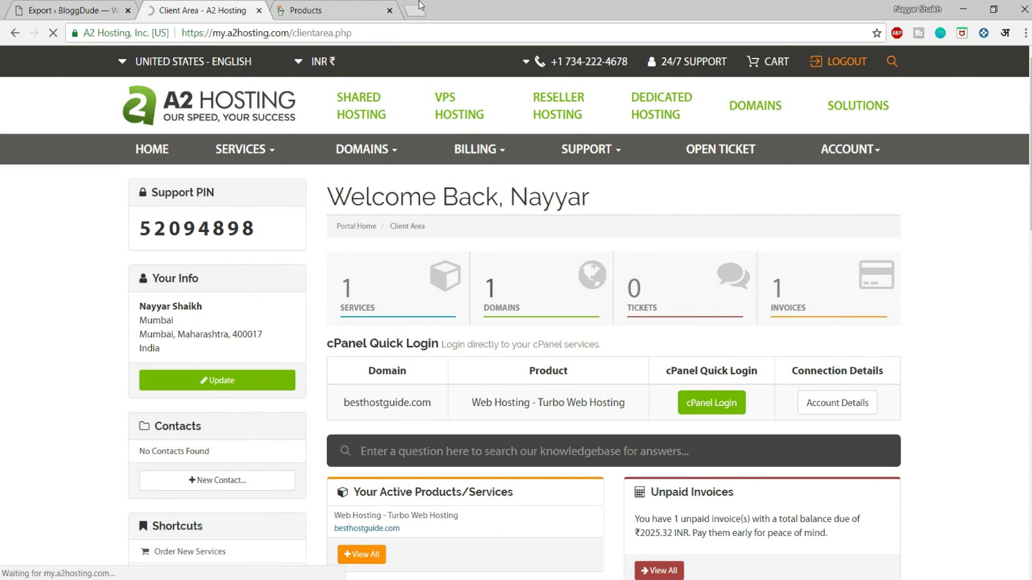
pyautogui.click(418, 2)
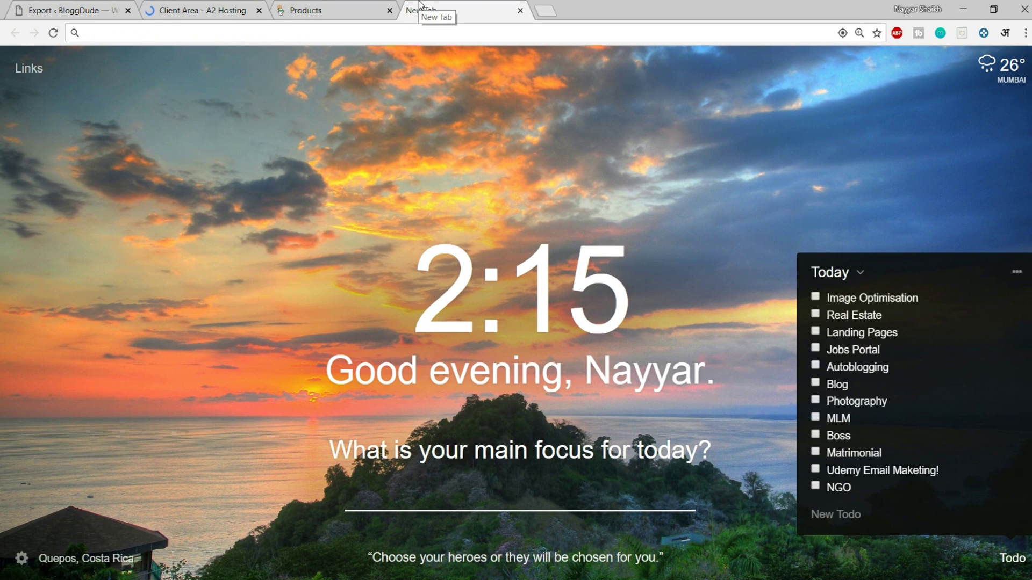
# Step: Search the web for 'hostgator client area' and inspect the HostGator portal result
pyautogui.write('ho')
pyautogui.write('tgator ')
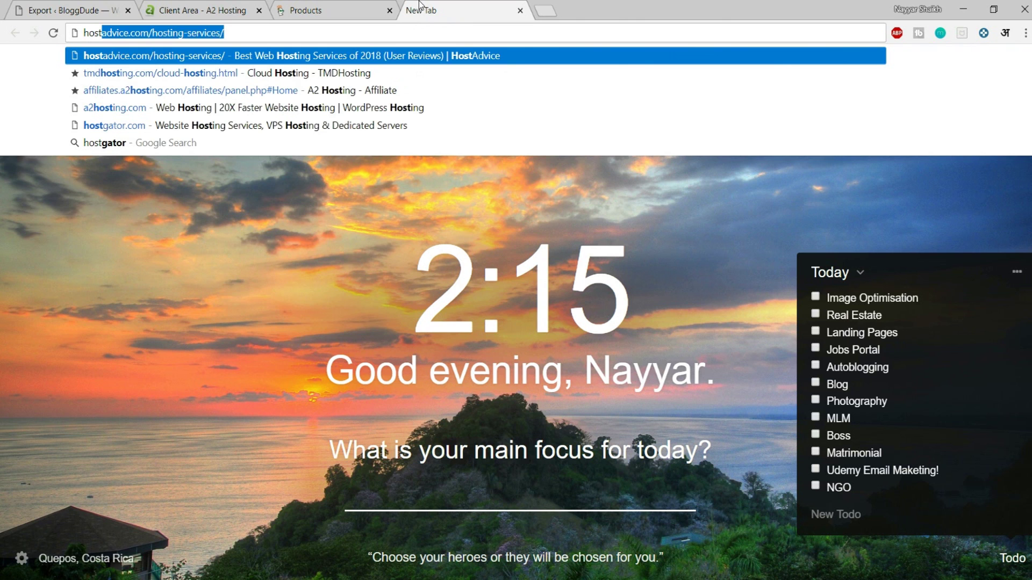
pyautogui.write('cl')
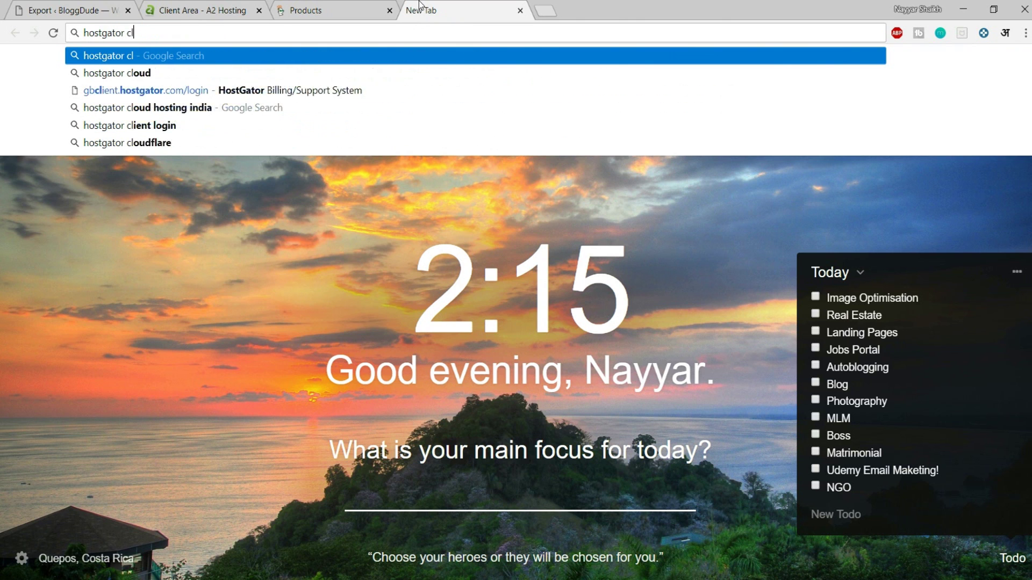
pyautogui.write('ient area')
pyautogui.press('Return')
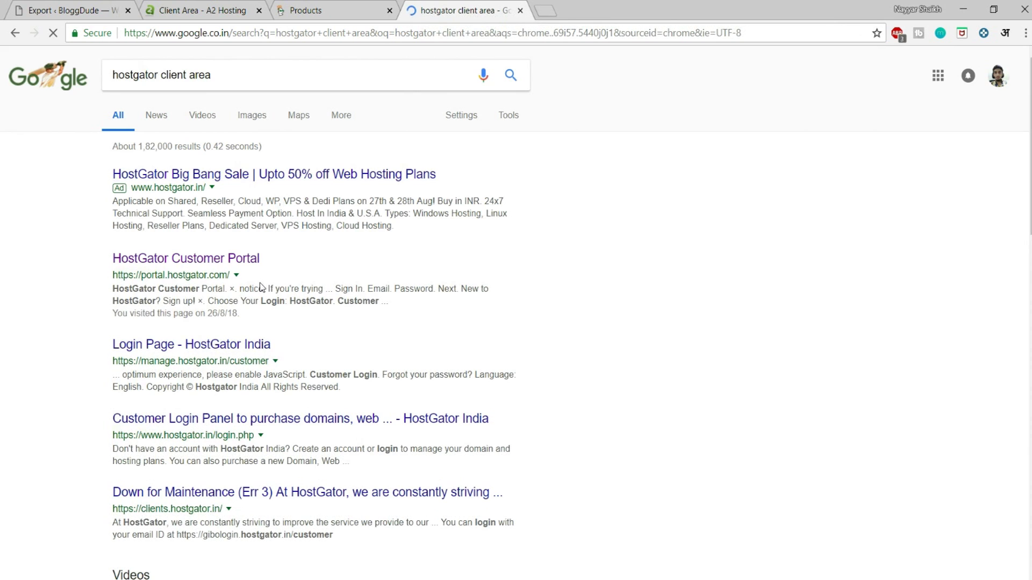
pyautogui.moveTo(131, 275); pyautogui.dragTo(231, 275)
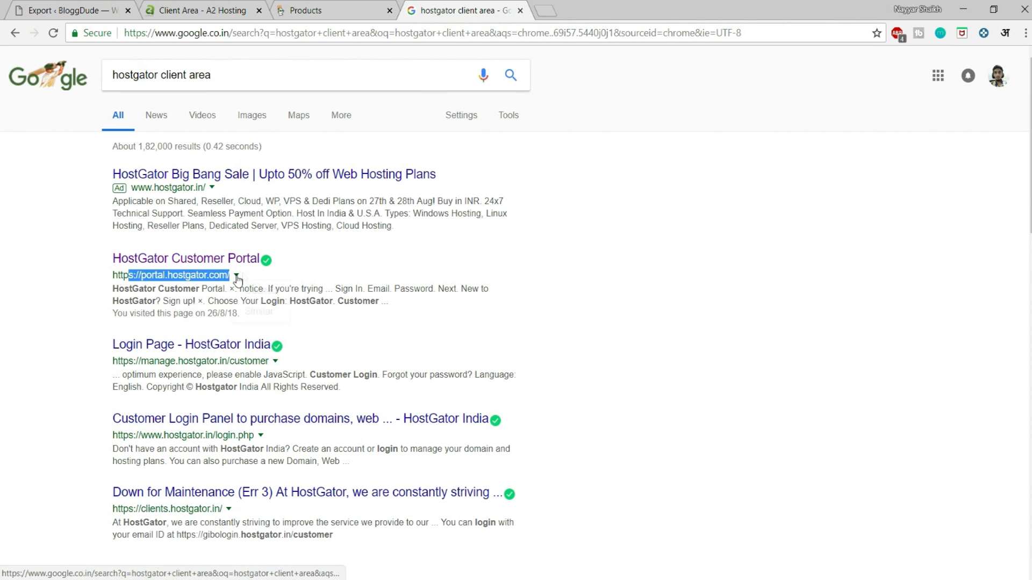
pyautogui.click(236, 275)
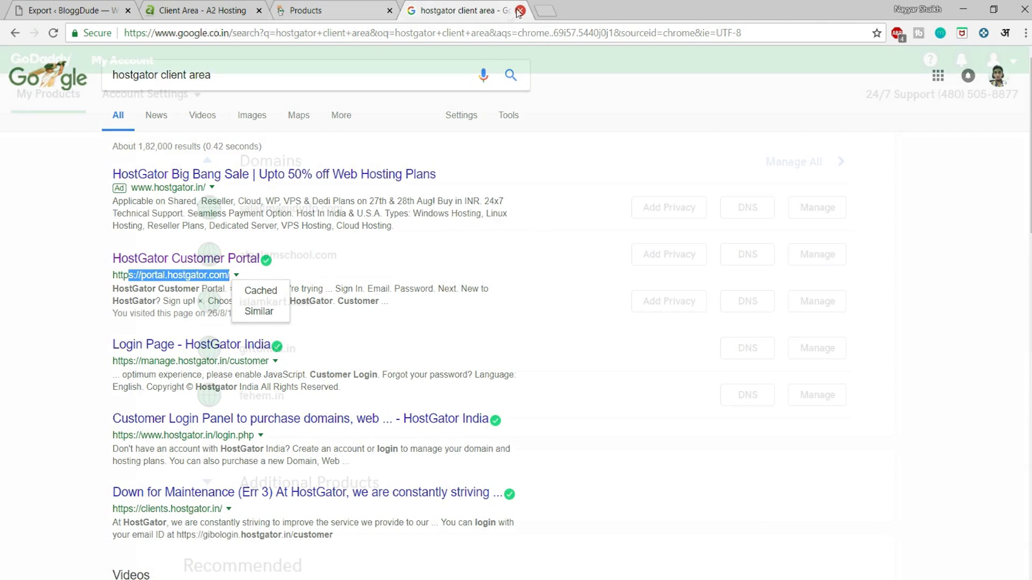
# Step: Close the search tab and open besthostguide.com's management overview in A2 Hosting
pyautogui.click(520, 11)
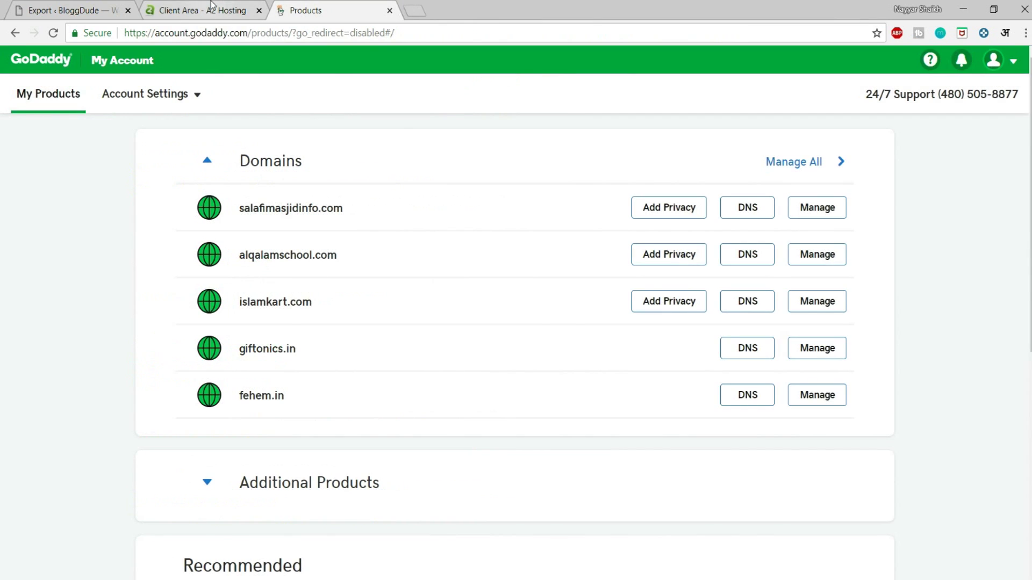
pyautogui.click(196, 11)
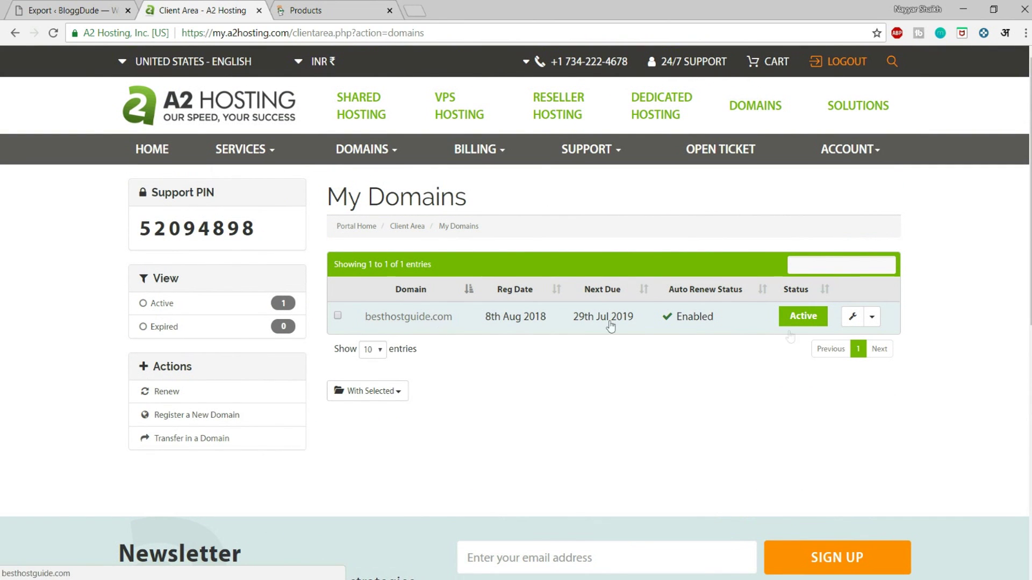
pyautogui.click(859, 323)
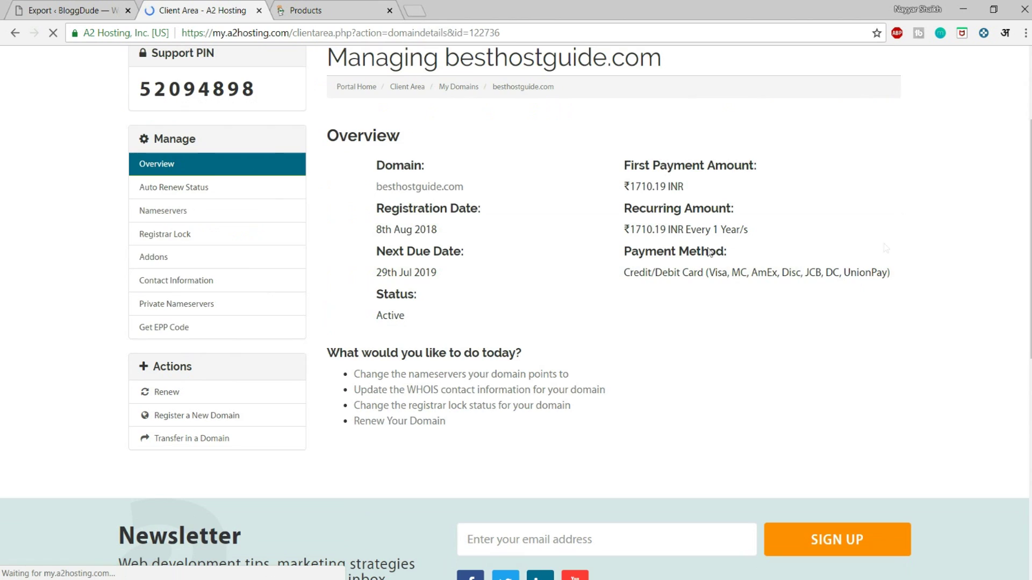
# Step: Show besthostguide.com's nameserver settings and select its two Cloudflare nameserver addresses
pyautogui.click(194, 217)
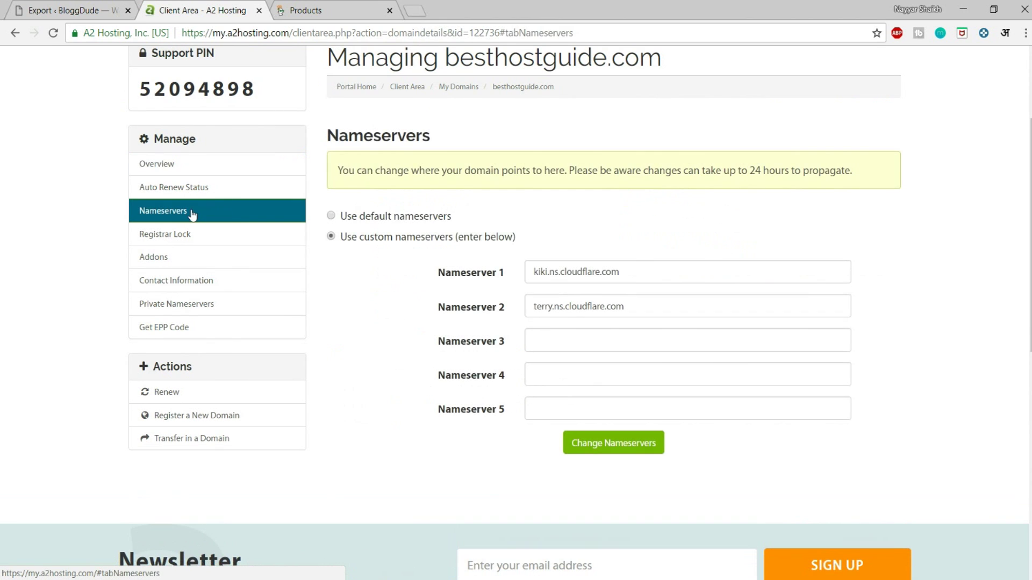
pyautogui.moveTo(624, 271); pyautogui.dragTo(425, 275)
pyautogui.moveTo(668, 299); pyautogui.dragTo(531, 306)
pyautogui.click(323, 10)
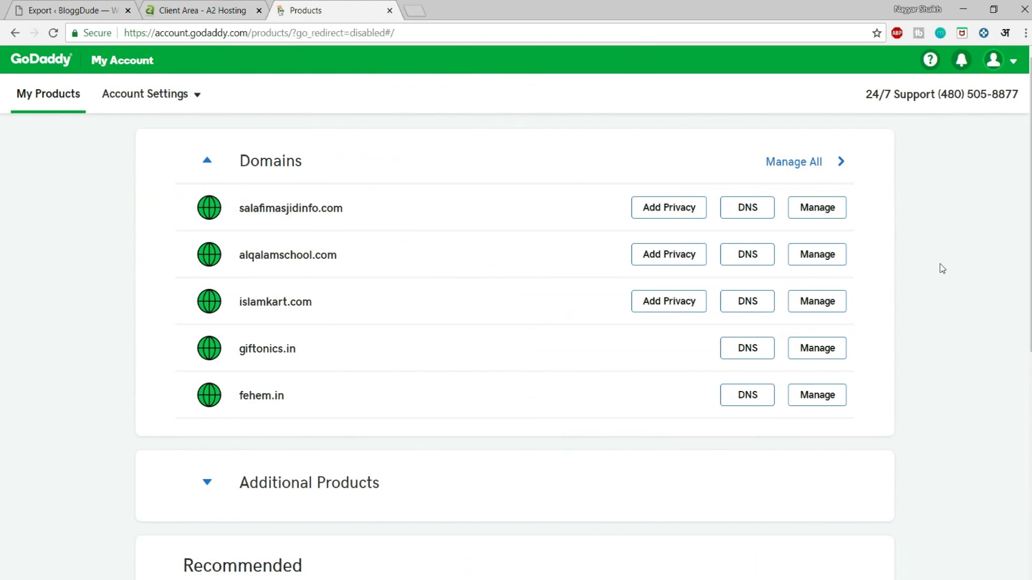
pyautogui.click(200, 8)
pyautogui.scroll(2, 249, 340)
pyautogui.scroll(-1, 466, 263)
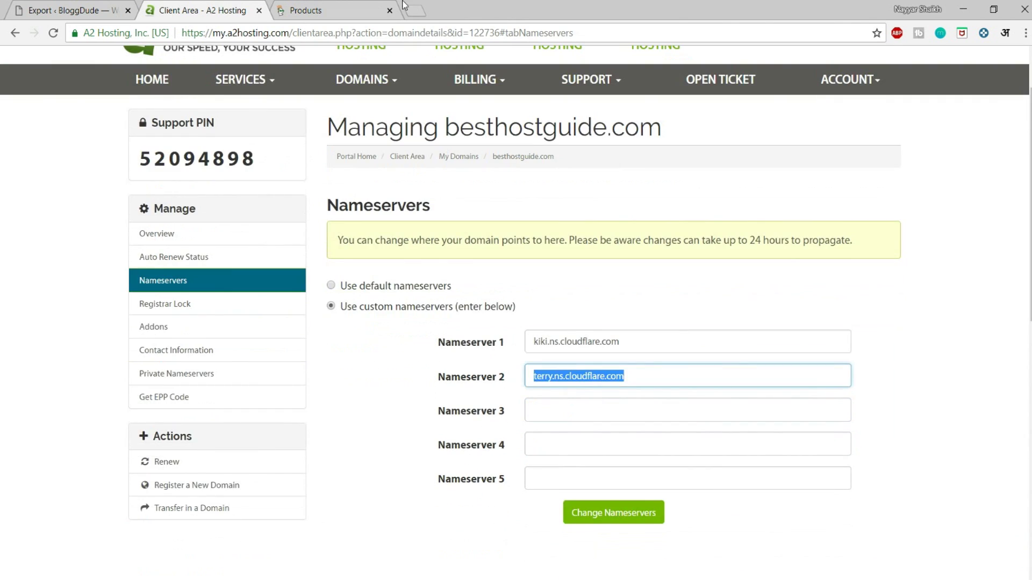
# Step: Return to GoDaddy's domain list and open the DNS settings for fehem.in
pyautogui.click(322, 10)
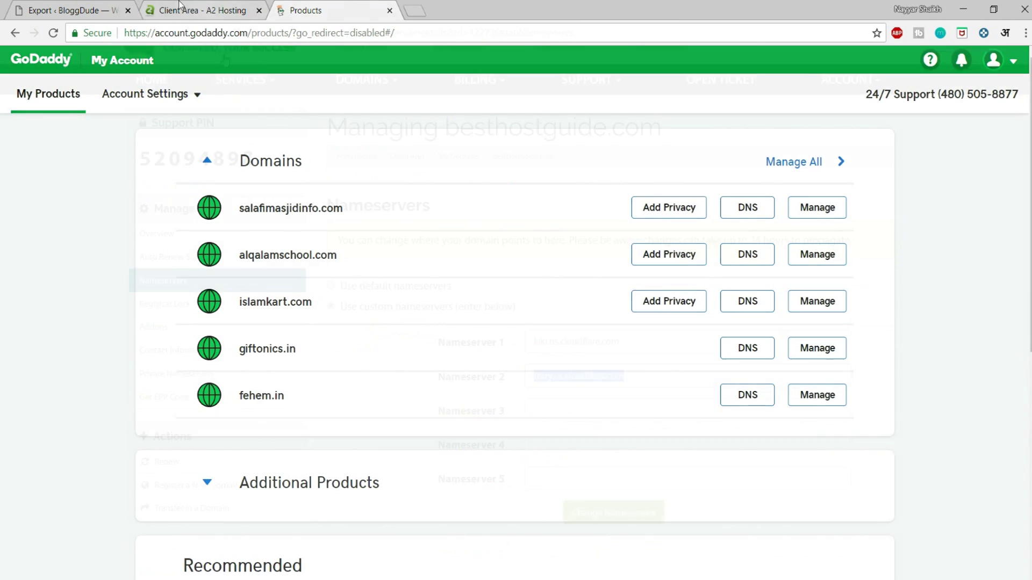
pyautogui.click(180, 6)
pyautogui.click(377, 6)
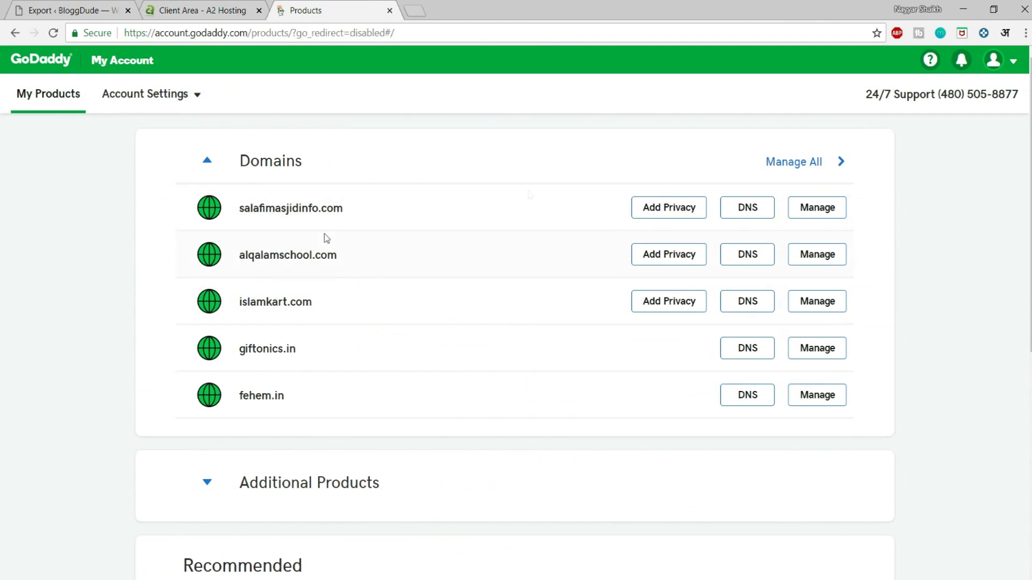
pyautogui.scroll(-1, 519, 375)
pyautogui.moveTo(230, 328); pyautogui.dragTo(314, 328)
pyautogui.click(748, 325)
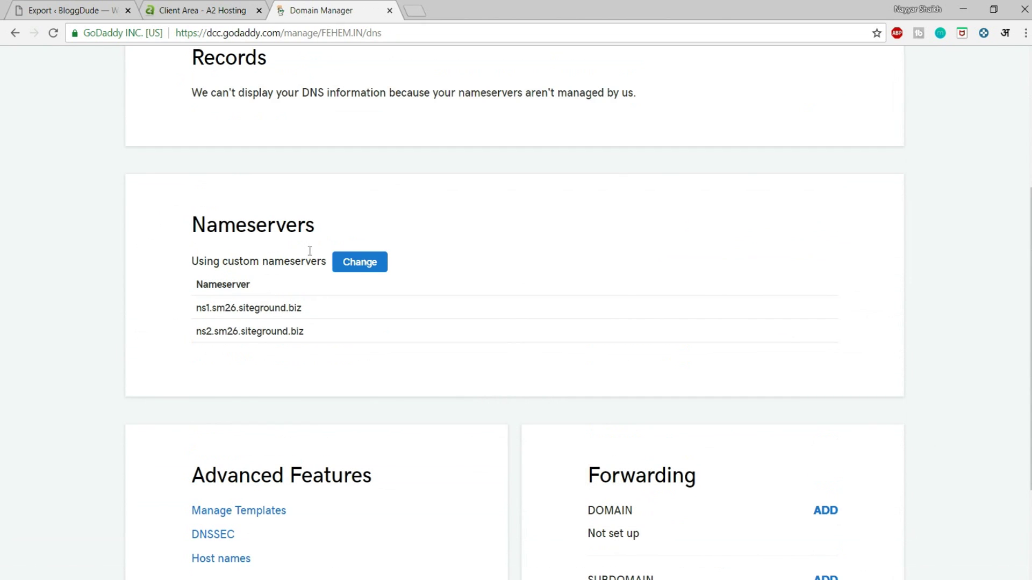
# Step: Open a new empty browser tab next to the fehem.in DNS page
pyautogui.click(412, 8)
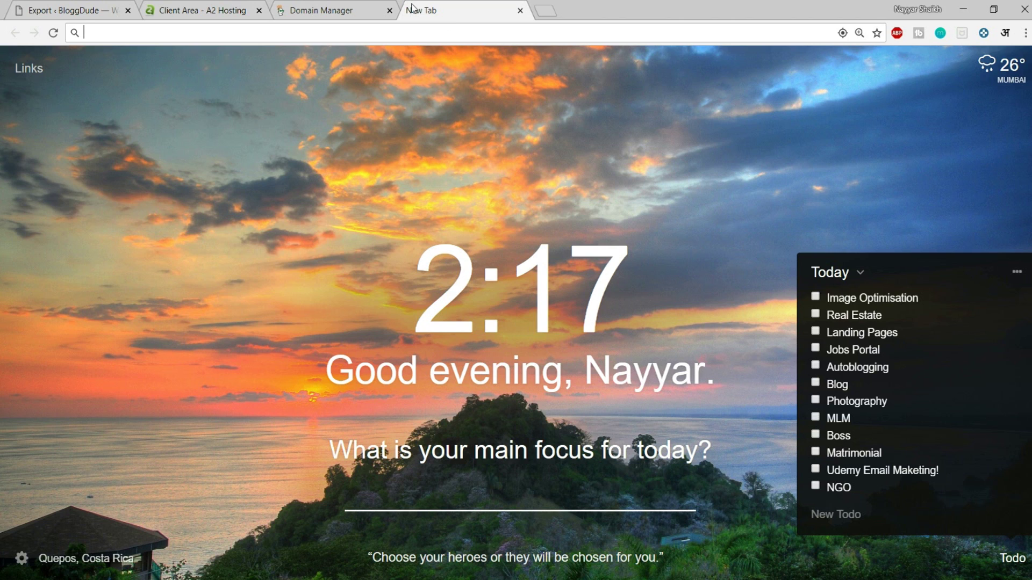
# Step: Open Gmail and log in to the TMDHosting Client Area from the welcome email's link
pyautogui.write('gmail.com')
pyautogui.press('Return')
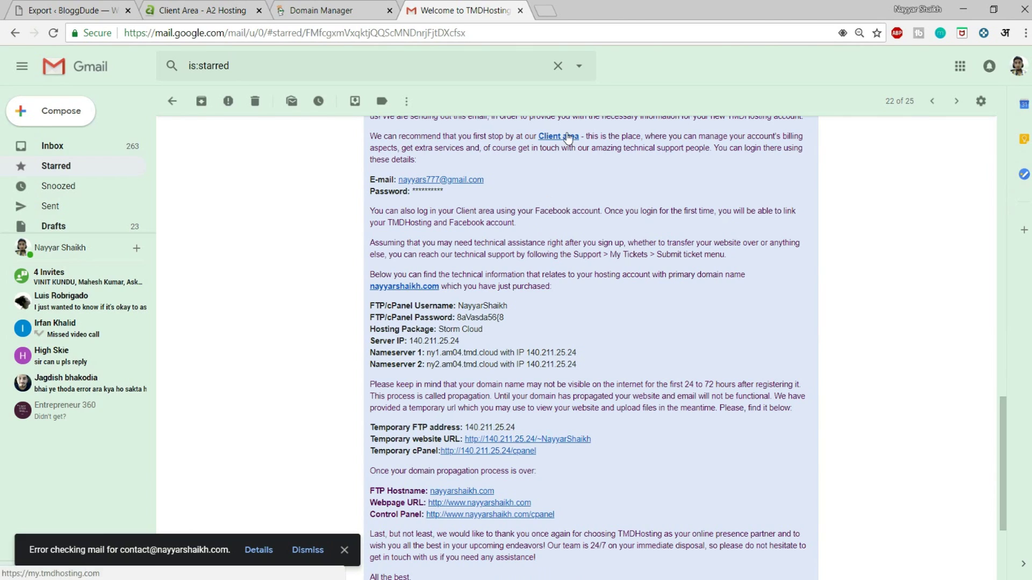
pyautogui.click(566, 137)
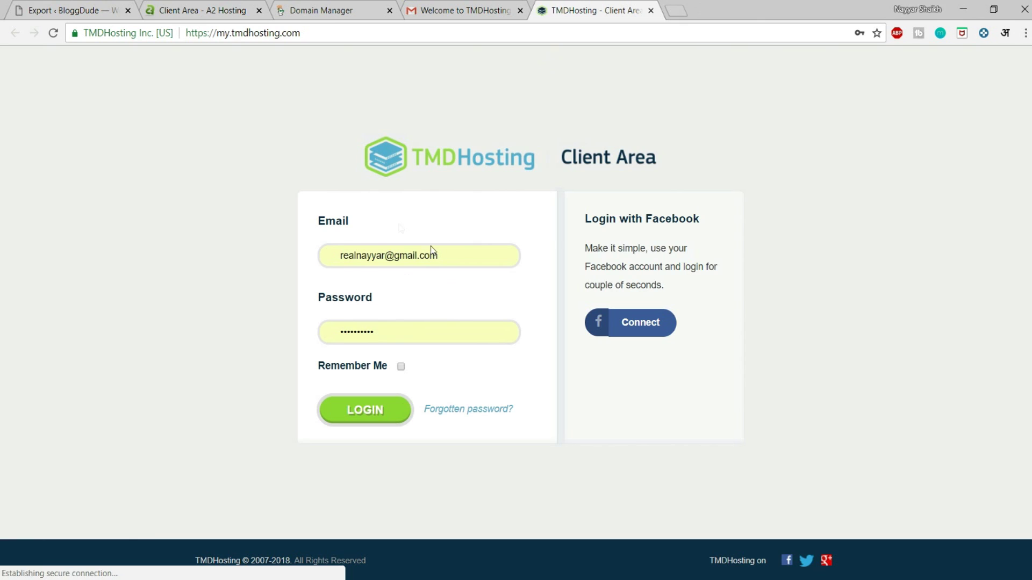
pyautogui.click(368, 423)
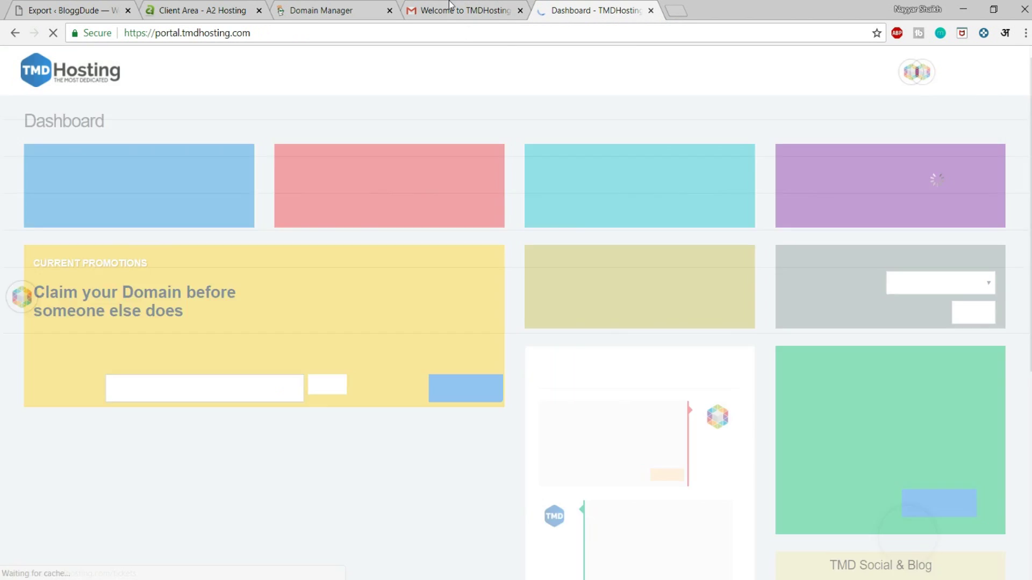
# Step: Look over the TMDHosting dashboard, then return to the welcome email listing the TMD nameservers
pyautogui.click(500, 10)
pyautogui.click(544, 8)
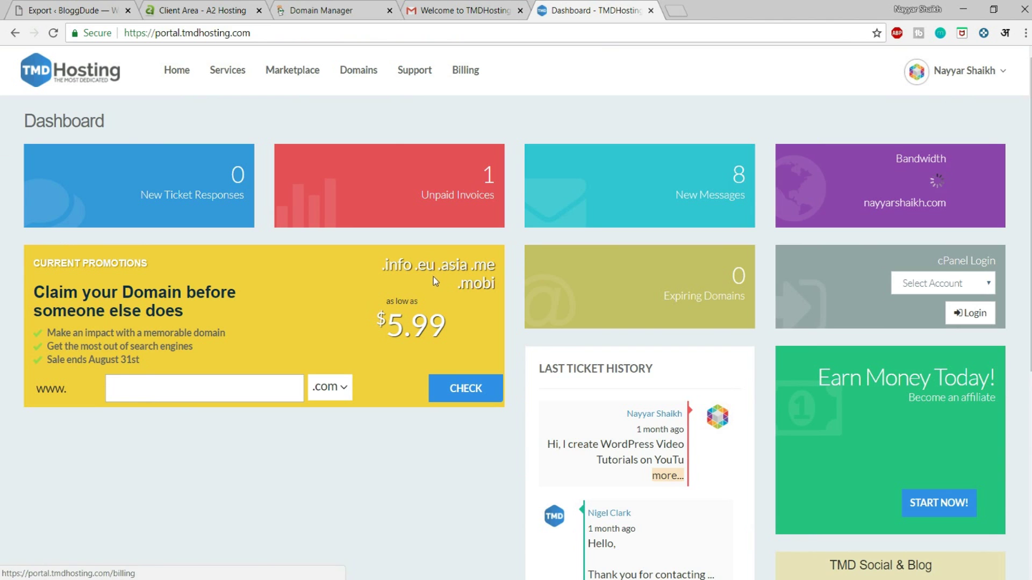
pyautogui.scroll(-1, 515, 419)
pyautogui.scroll(1, 515, 419)
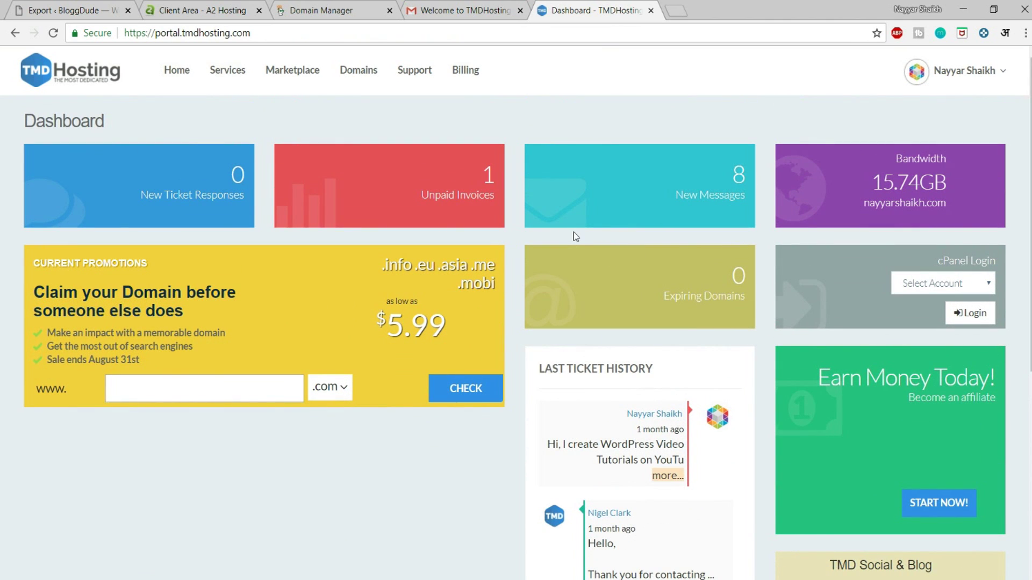
pyautogui.scroll(-3, 720, 285)
pyautogui.scroll(3, 791, 256)
pyautogui.click(482, 7)
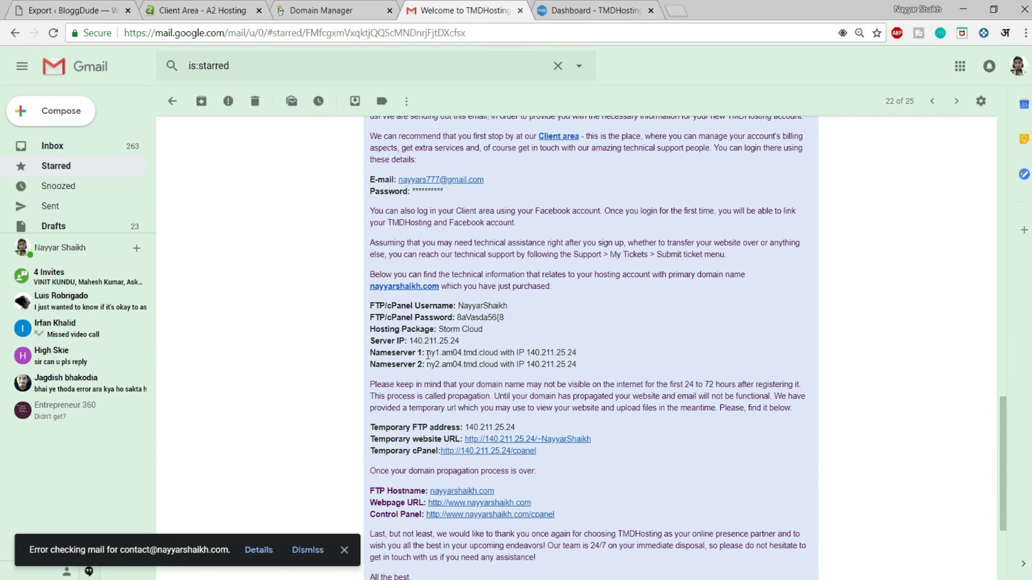
# Step: Replace fehem.in's first GoDaddy nameserver with ny1.am04.tmd.cloud copied from the welcome email
pyautogui.moveTo(428, 354); pyautogui.dragTo(515, 355)
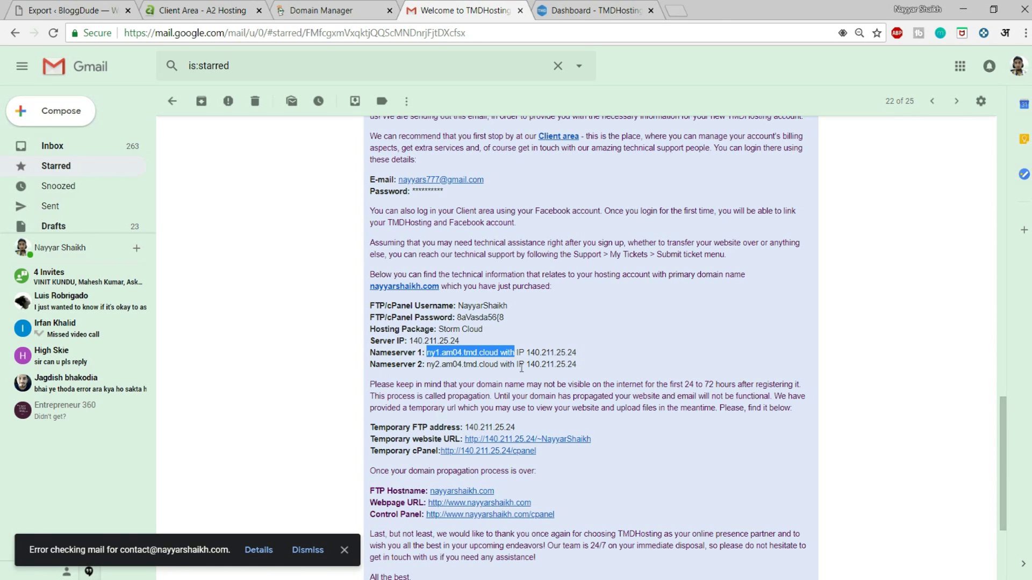
pyautogui.click(366, 8)
pyautogui.click(374, 265)
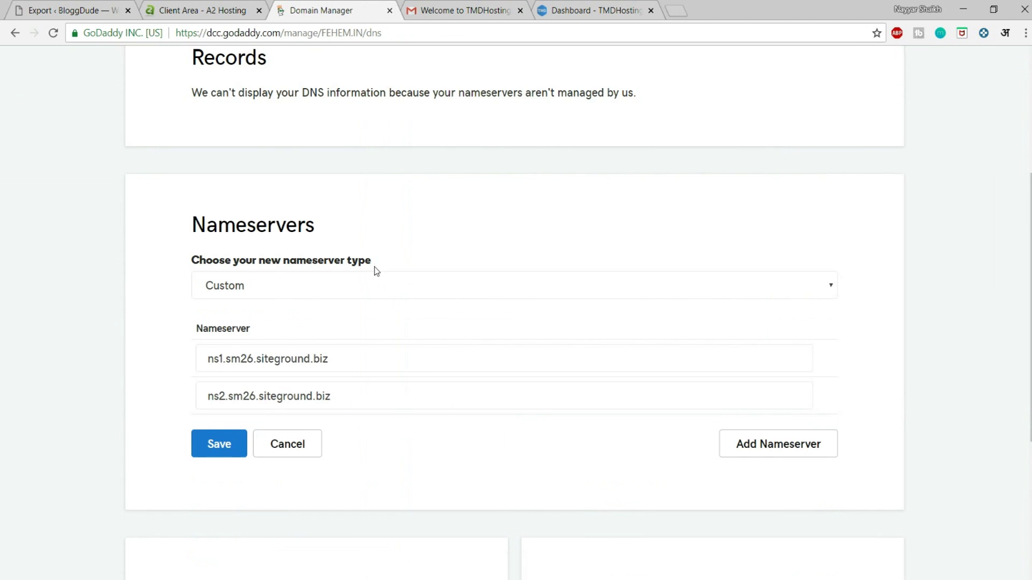
pyautogui.tripleClick(357, 357)
pyautogui.hotkey('ctrl', 'Tab')
pyautogui.click(432, 361)
pyautogui.moveTo(427, 353); pyautogui.dragTo(488, 352)
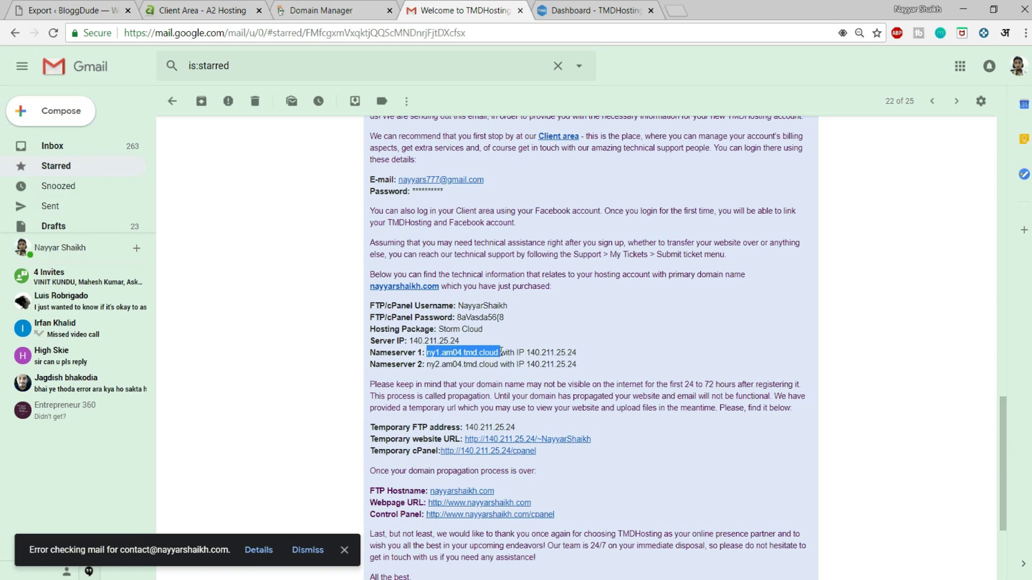
pyautogui.hotkey('ctrl', 'shift', 'Tab')
pyautogui.write('ny1.am04.tmd.cloud')
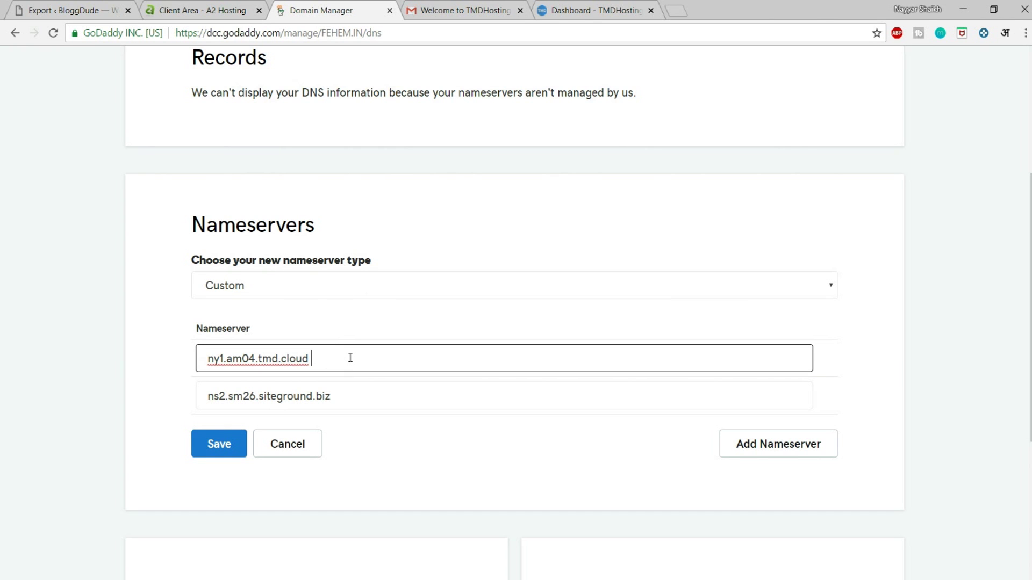
pyautogui.press('BackSpace')
# Step: Replace fehem.in's second GoDaddy nameserver with ny2.am04.tmd.cloud from the email
pyautogui.click(471, 4)
pyautogui.moveTo(427, 365); pyautogui.dragTo(498, 370)
pyautogui.hotkey('ctrl', 'c')
pyautogui.click(376, 10)
pyautogui.click(344, 406)
pyautogui.hotkey('ctrl', 'a')
pyautogui.hotkey('ctrl', 'v')
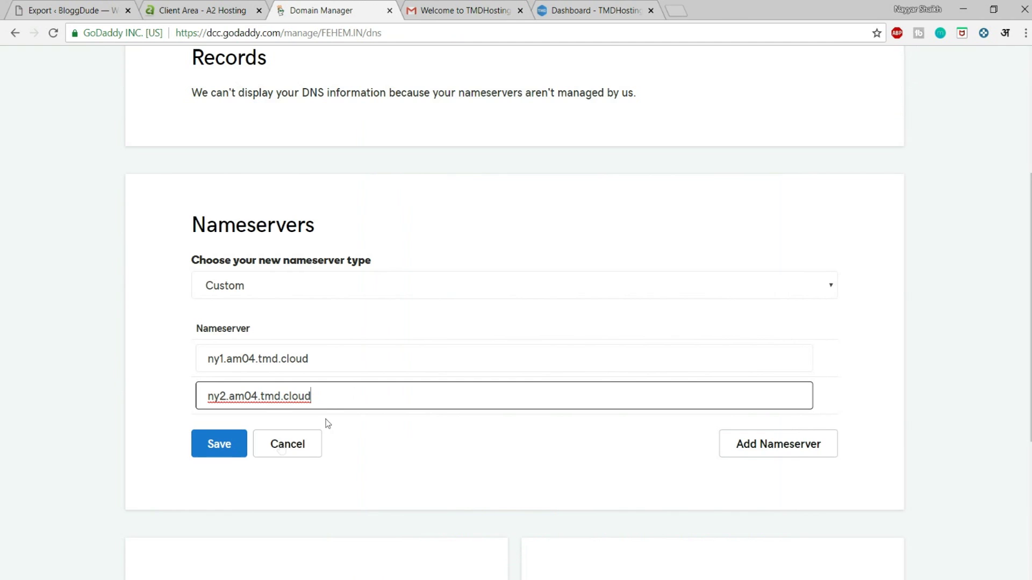
# Step: Enter ny1.am04.tmd.cloud and ny2.am04.tmd.cloud as besthostguide.com's Nameserver 1 and 2 in A2 Hosting
pyautogui.click(204, 10)
pyautogui.moveTo(660, 351); pyautogui.dragTo(577, 349)
pyautogui.hotkey('ctrl', 'a')
pyautogui.hotkey('ctrl', 'v')
pyautogui.click(528, 373)
pyautogui.hotkey('ctrl', 'a')
pyautogui.hotkey('ctrl', 'v')
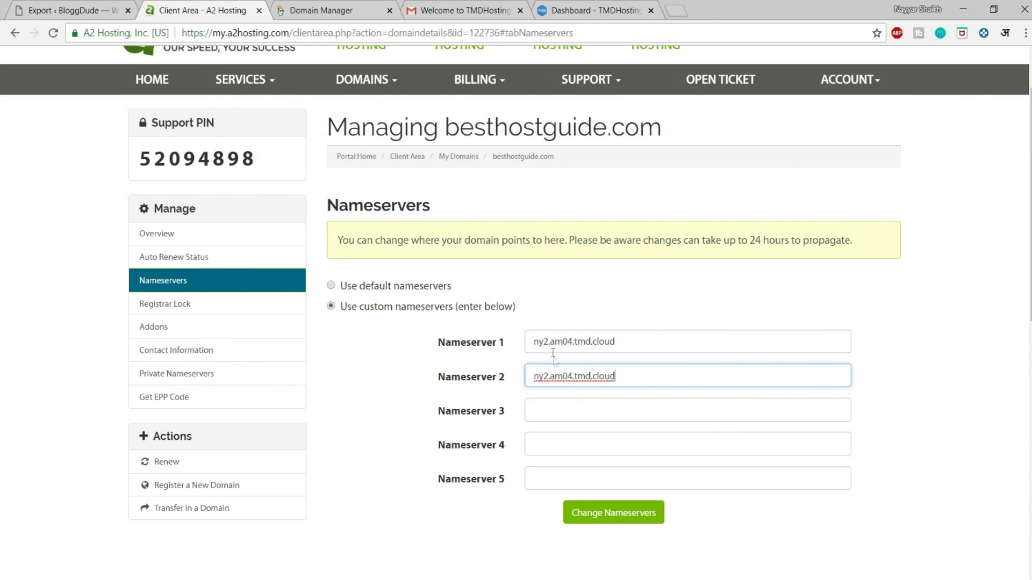
pyautogui.moveTo(543, 343); pyautogui.dragTo(548, 343)
pyautogui.write('1')
pyautogui.click(707, 320)
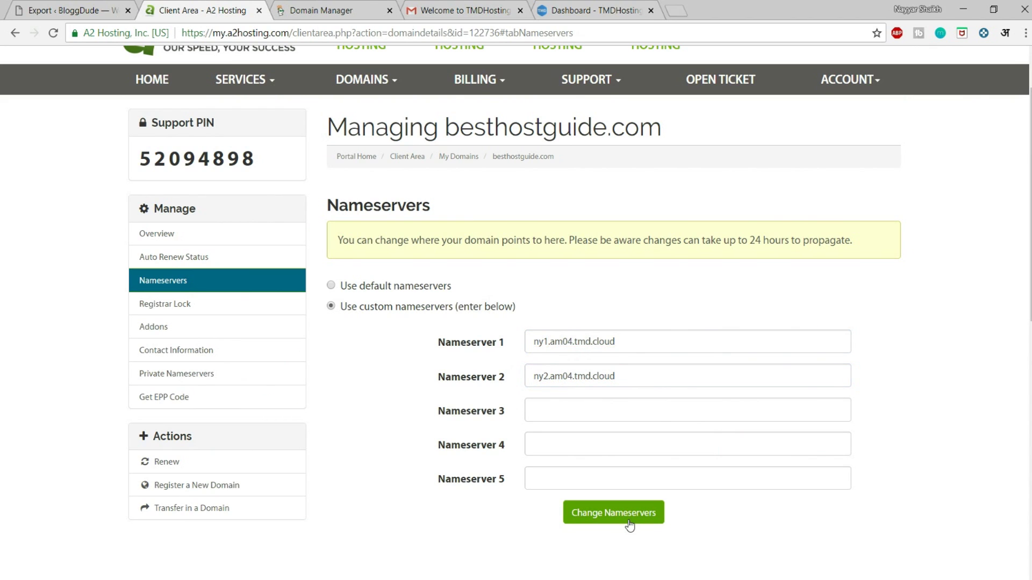
# Step: Pass through the GoDaddy tab and scroll the TMDHosting welcome email to its account details and Control Panel link
pyautogui.click(362, 6)
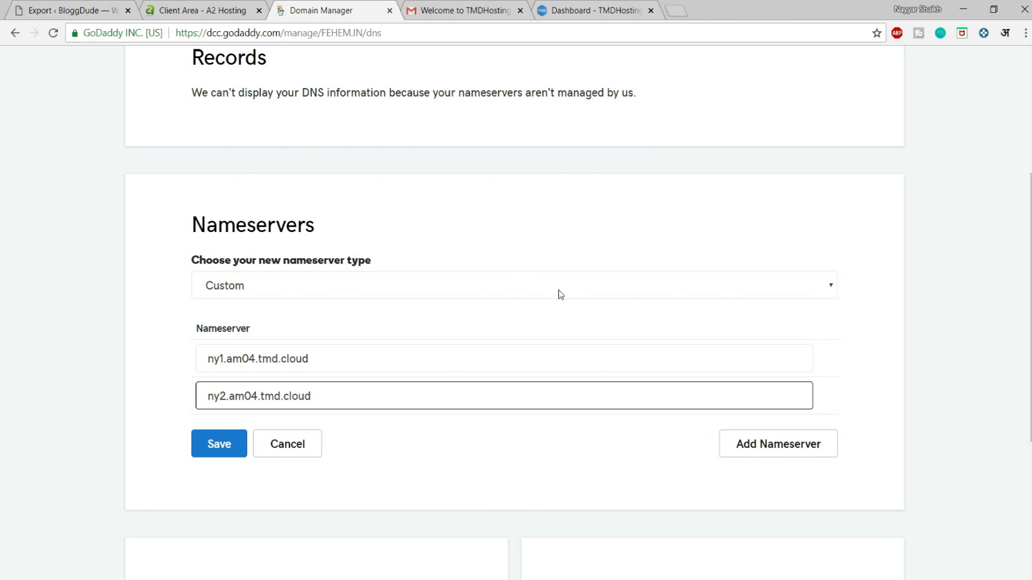
pyautogui.hotkey('ctrl', 'Tab')
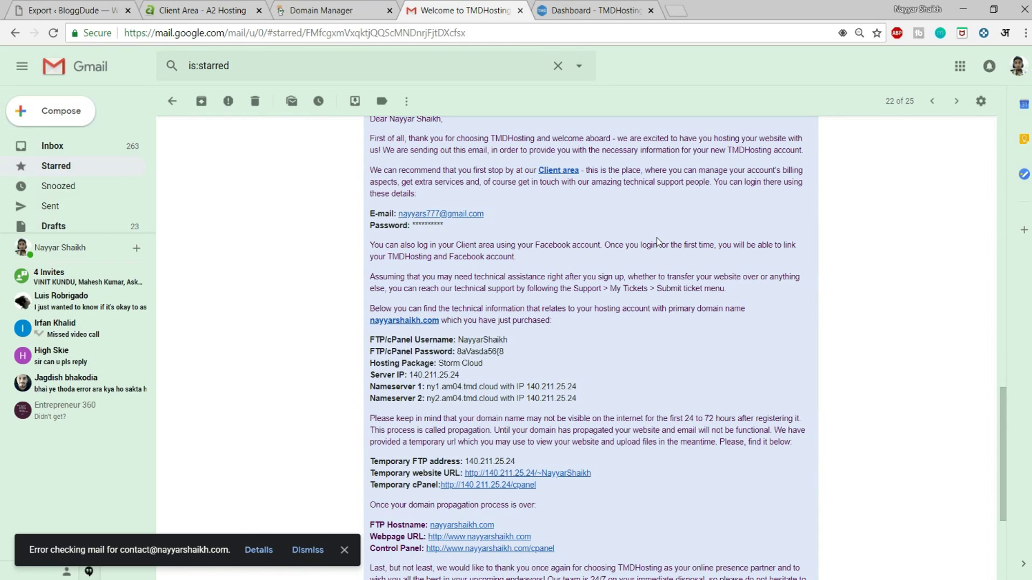
pyautogui.scroll(-2, 646, 302)
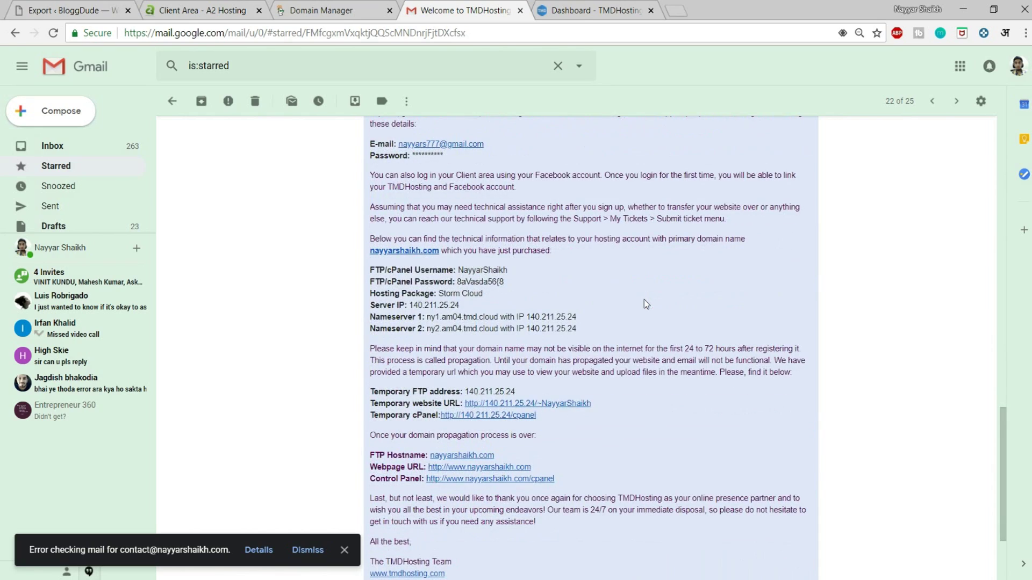
pyautogui.scroll(15, 645, 303)
pyautogui.scroll(-15, 645, 305)
pyautogui.scroll(-3, 688, 306)
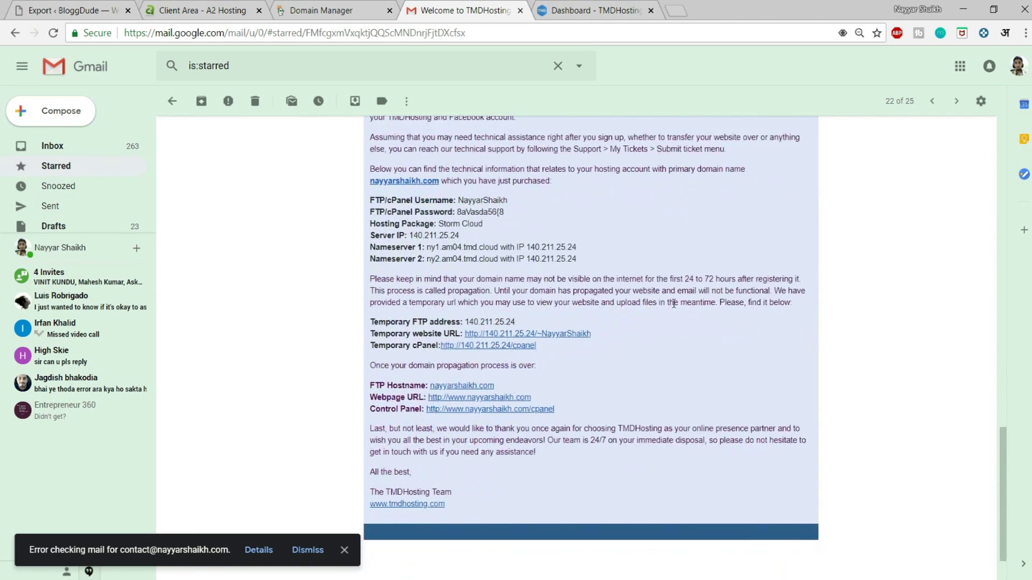
# Step: Follow the welcome email's Control Panel link to the cPanel login page
pyautogui.click(494, 409)
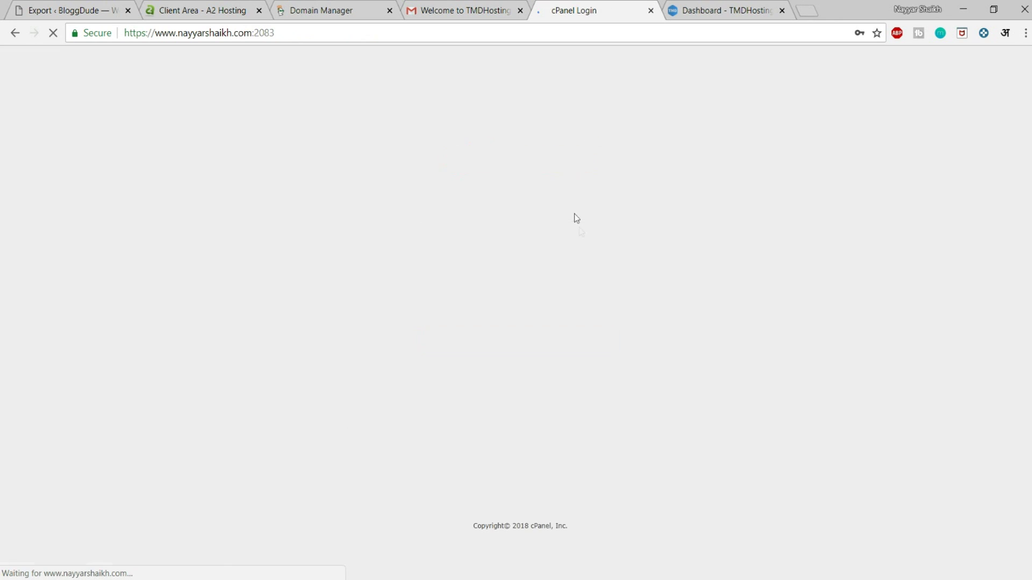
pyautogui.click(459, 7)
pyautogui.scroll(4, 555, 417)
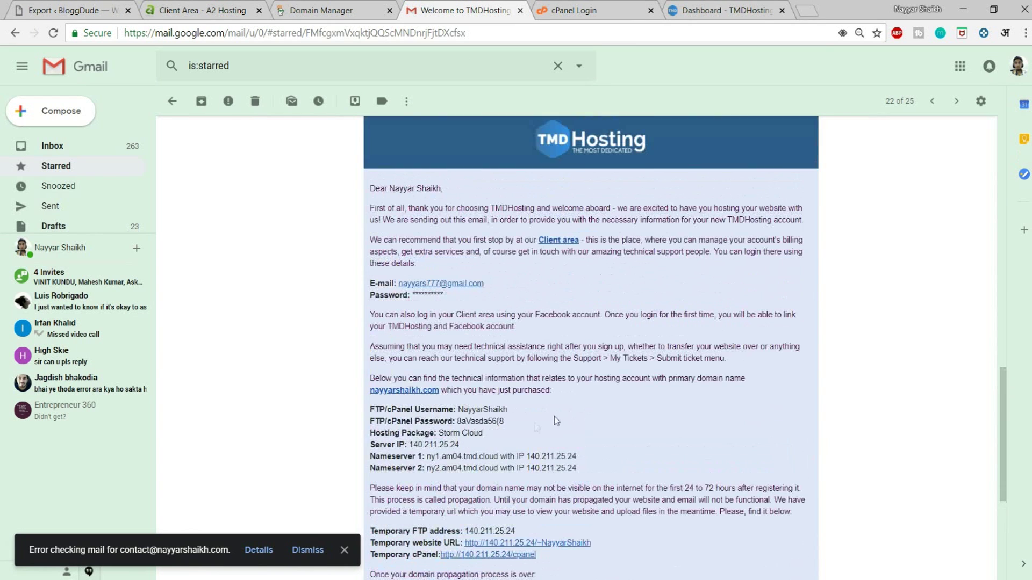
pyautogui.click(485, 424)
# Step: Sign in to cPanel with the saved login and scroll through the dashboard
pyautogui.click(574, 10)
pyautogui.click(540, 233)
pyautogui.click(491, 251)
pyautogui.doubleClick(503, 233)
pyautogui.click(496, 301)
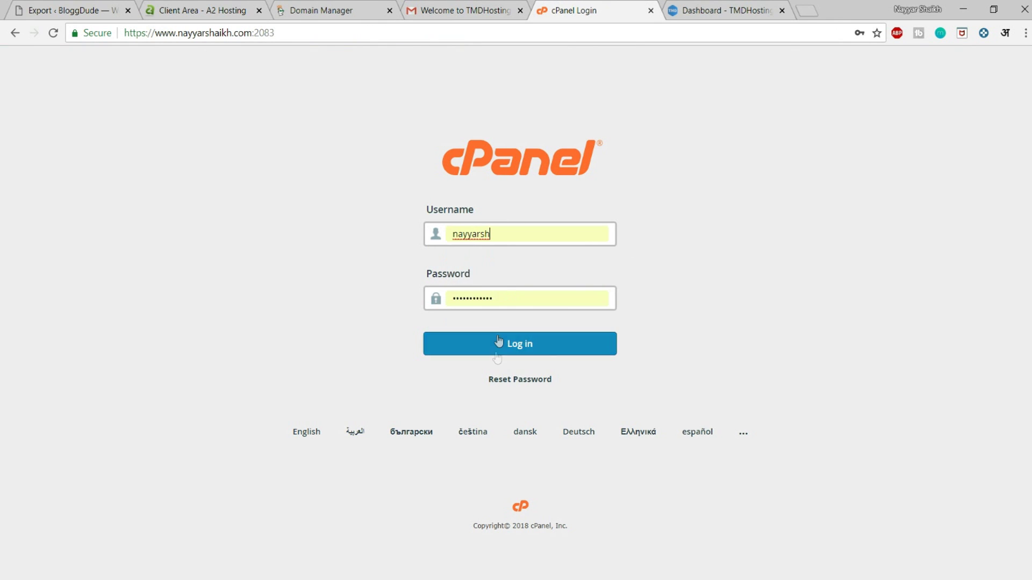
pyautogui.click(498, 355)
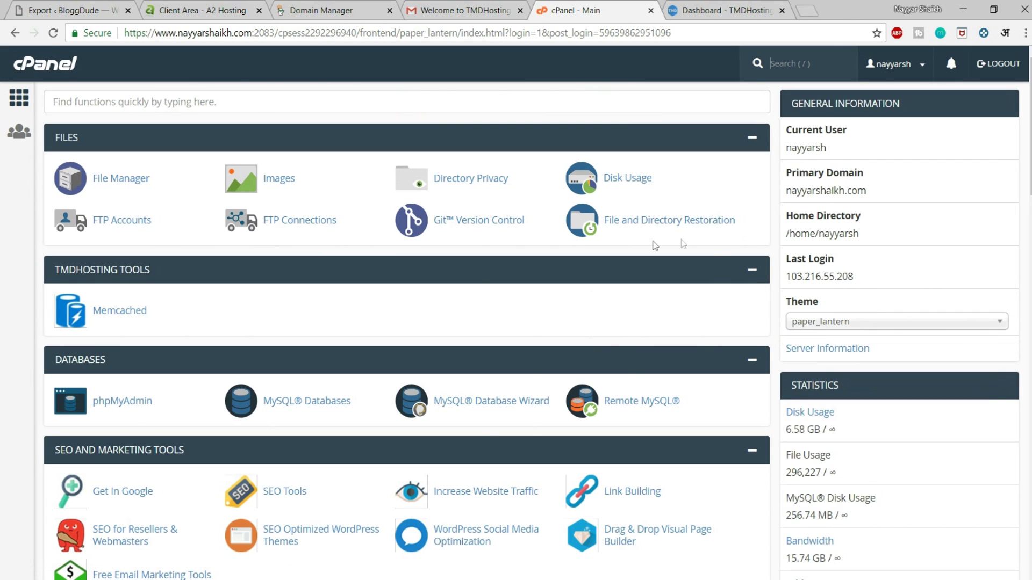
pyautogui.scroll(-1, 720, 260)
pyautogui.scroll(-7, 720, 260)
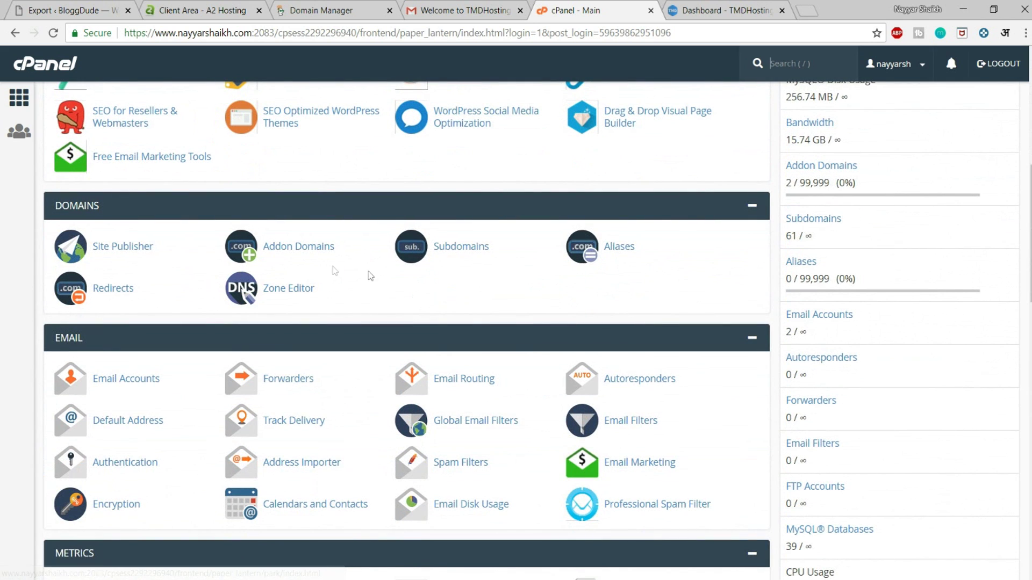
# Step: Add fehem.in as an addon domain with subdomain fehem and document root fehem.in
pyautogui.click(300, 259)
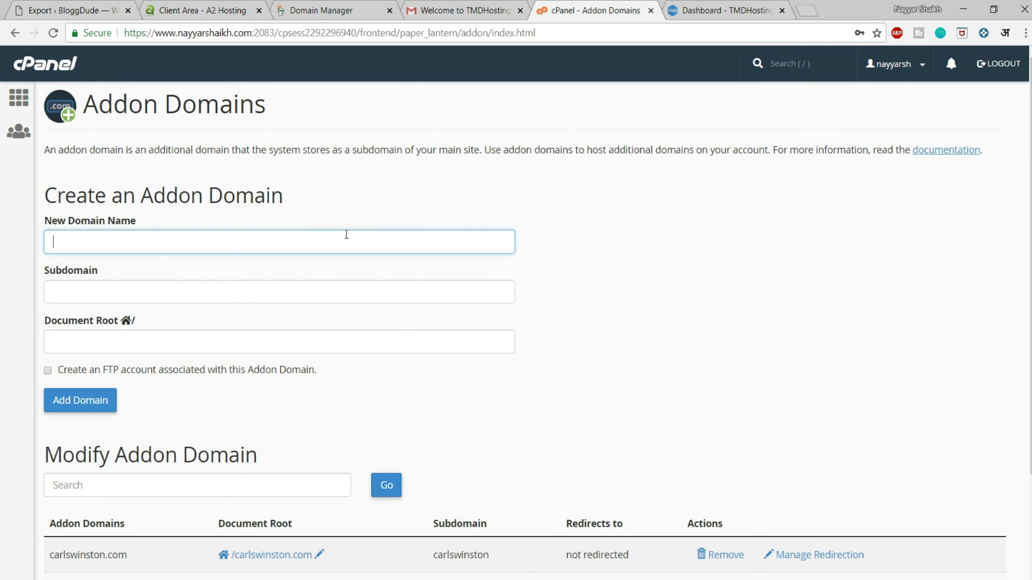
pyautogui.write('fehem')
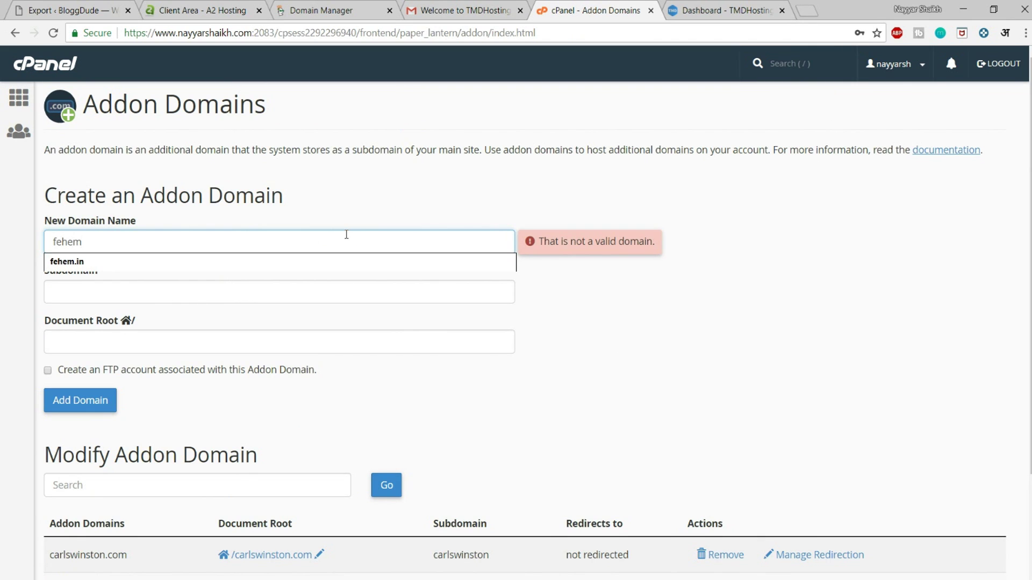
pyautogui.click(307, 261)
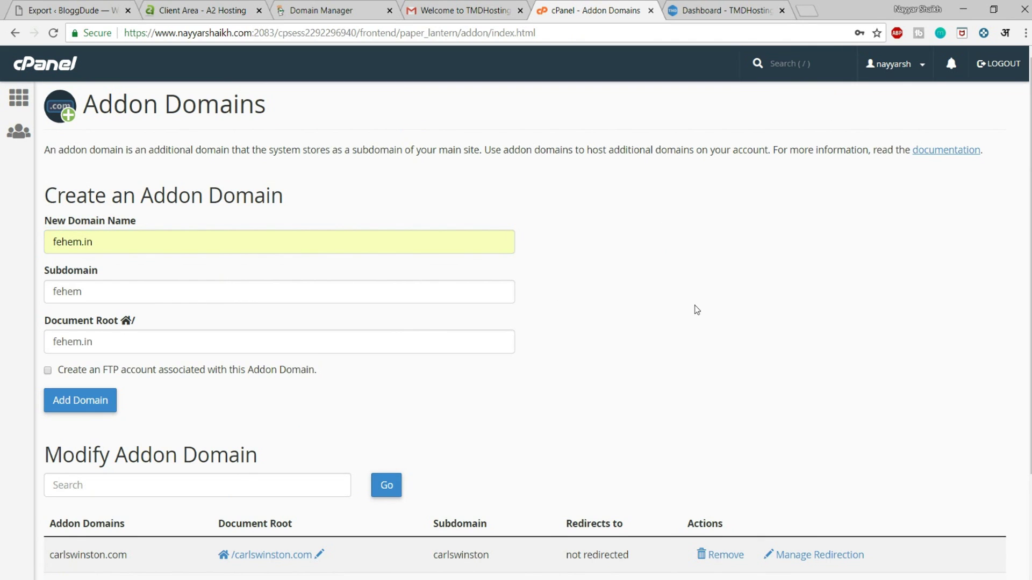
pyautogui.scroll(-3, 693, 311)
pyautogui.scroll(3, 689, 310)
pyautogui.click(92, 241)
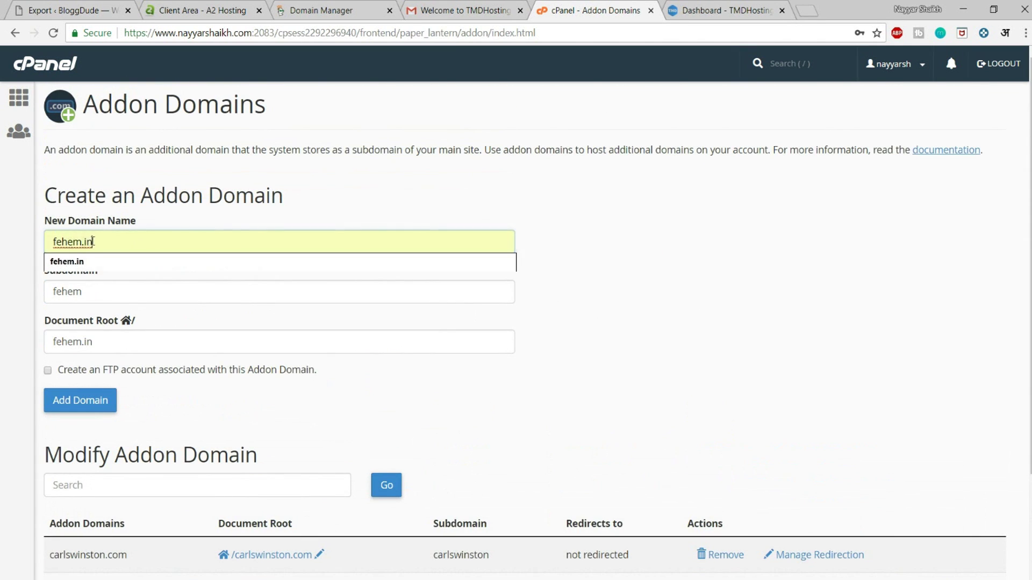
pyautogui.moveTo(84, 291); pyautogui.dragTo(49, 290)
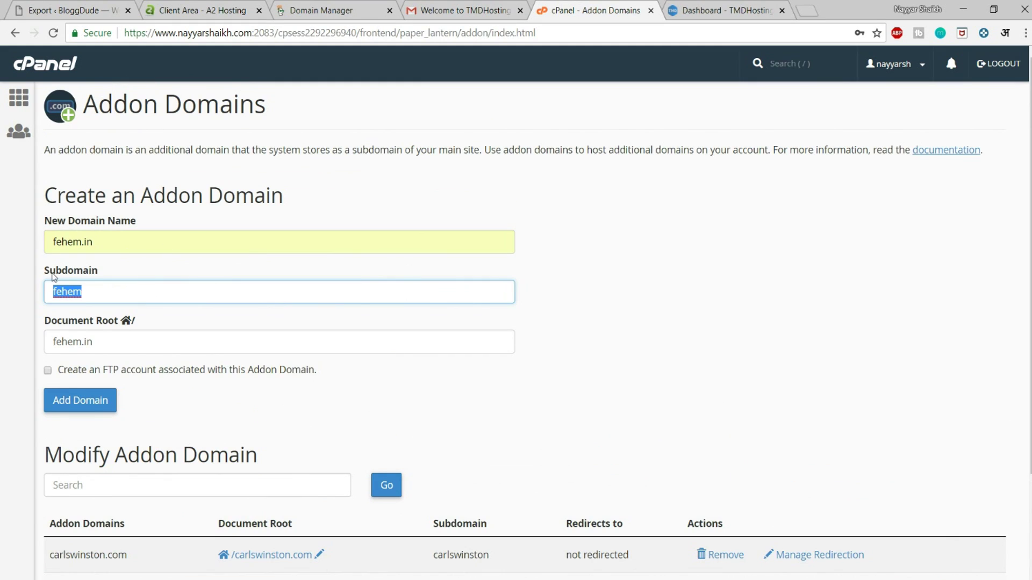
pyautogui.click(675, 295)
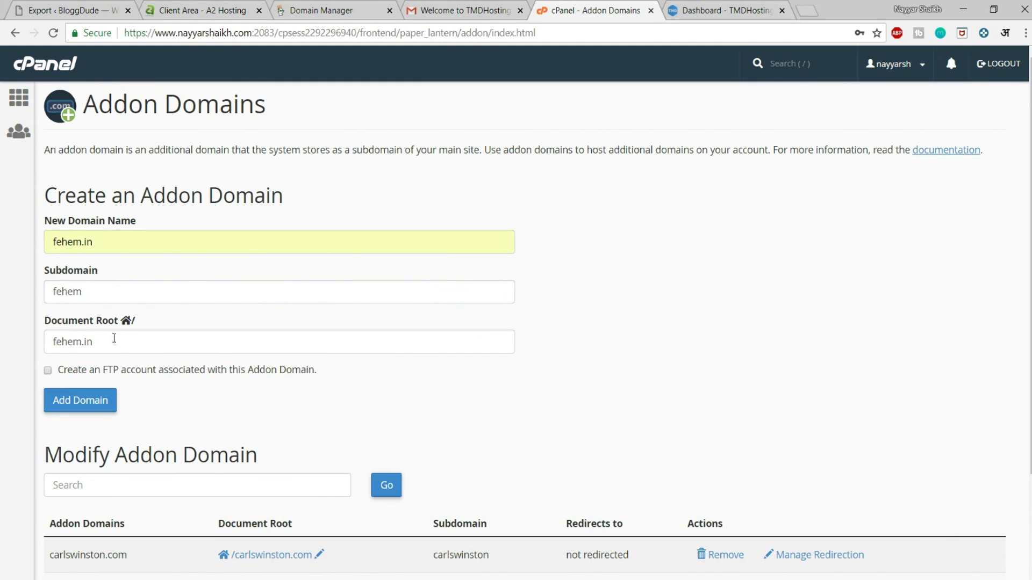
pyautogui.moveTo(114, 338); pyautogui.dragTo(52, 342)
pyautogui.click(548, 333)
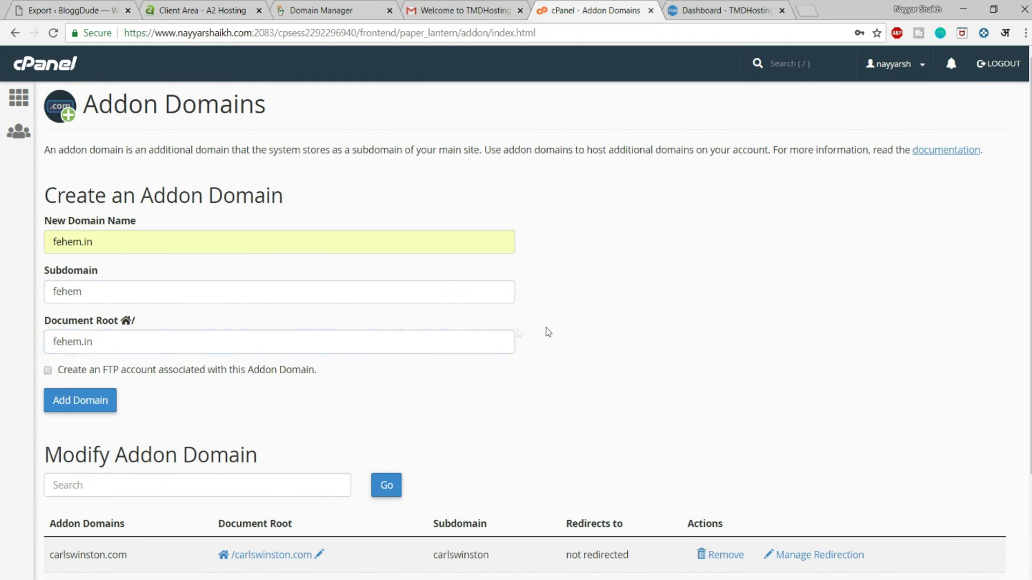
pyautogui.click(81, 412)
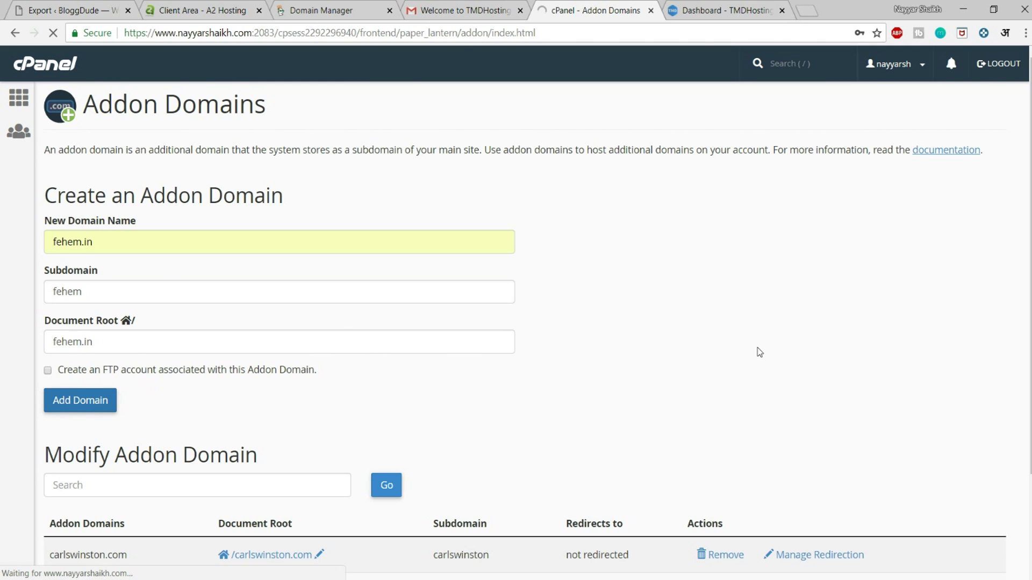
# Step: Check the domain-created confirmation, then go from cPanel home to Softaculous's WordPress installer
pyautogui.moveTo(82, 158); pyautogui.dragTo(309, 155)
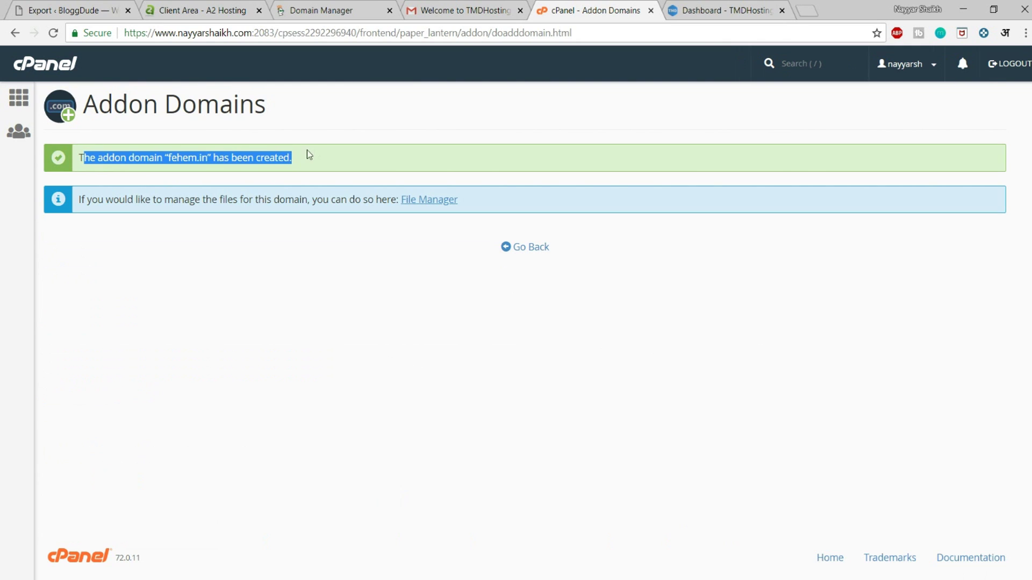
pyautogui.click(297, 164)
pyautogui.click(527, 248)
pyautogui.click(19, 98)
pyautogui.scroll(-20, 726, 266)
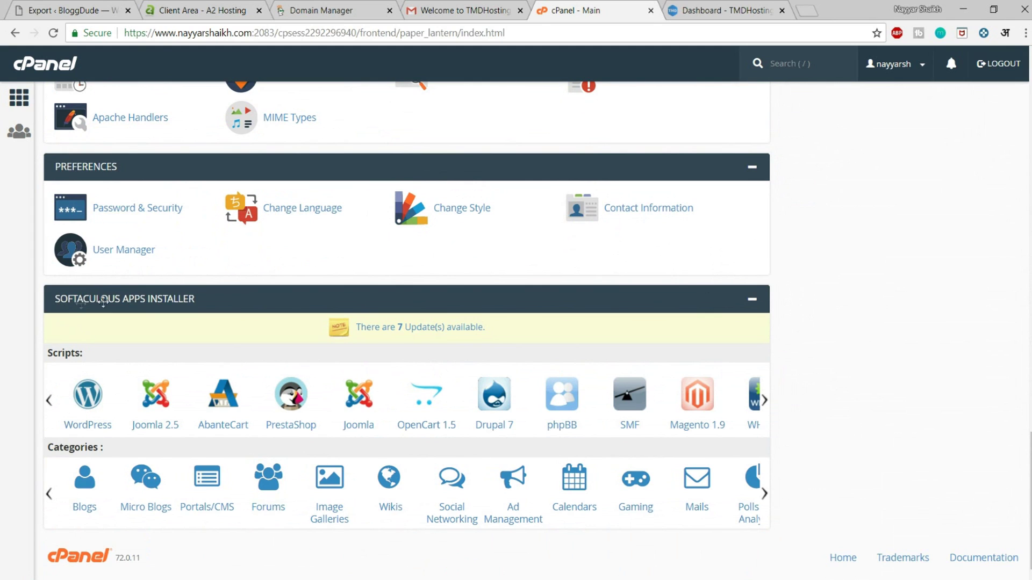
pyautogui.click(100, 414)
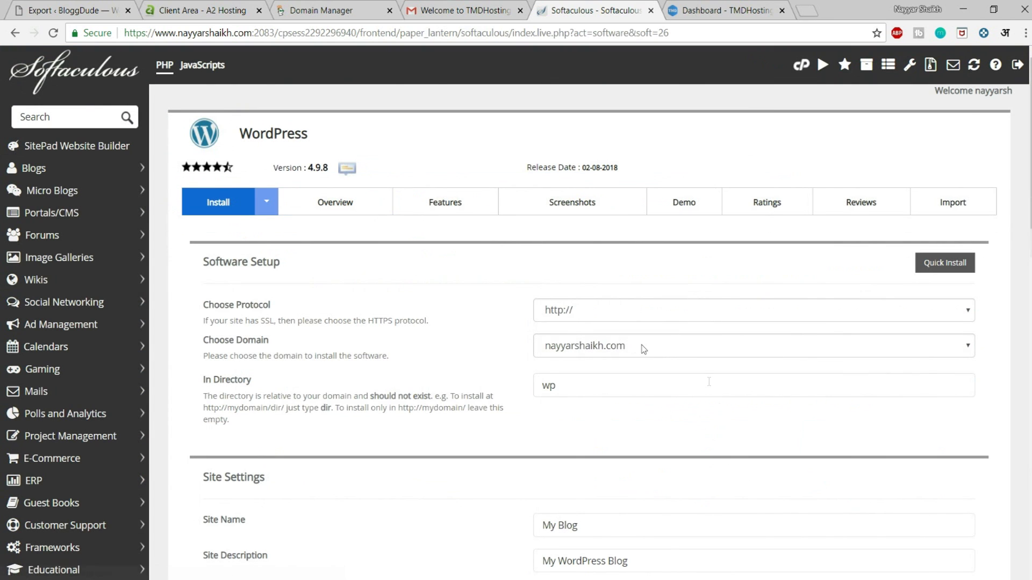
pyautogui.click(637, 346)
pyautogui.press('f')
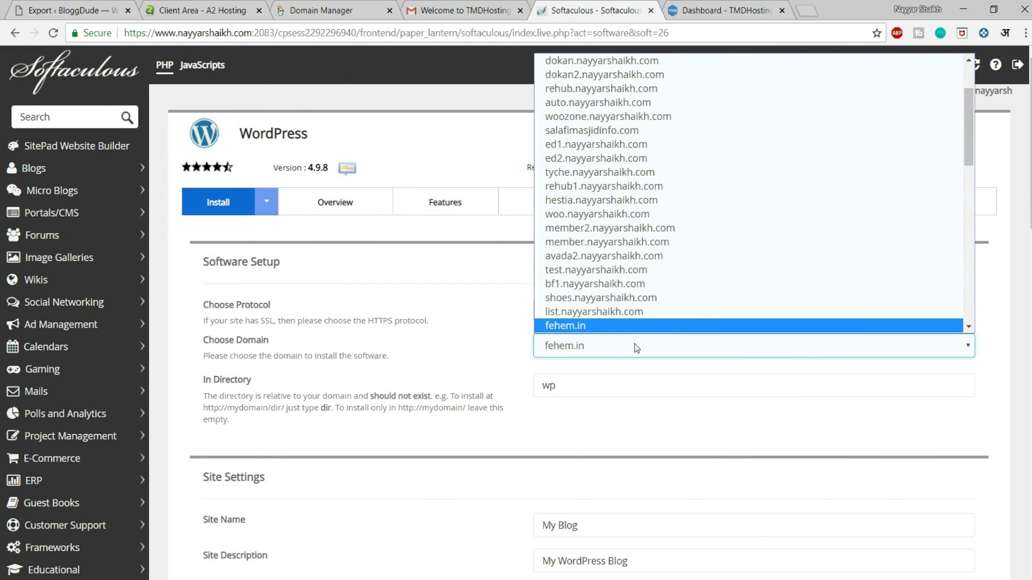
pyautogui.press('Return')
pyautogui.click(596, 385)
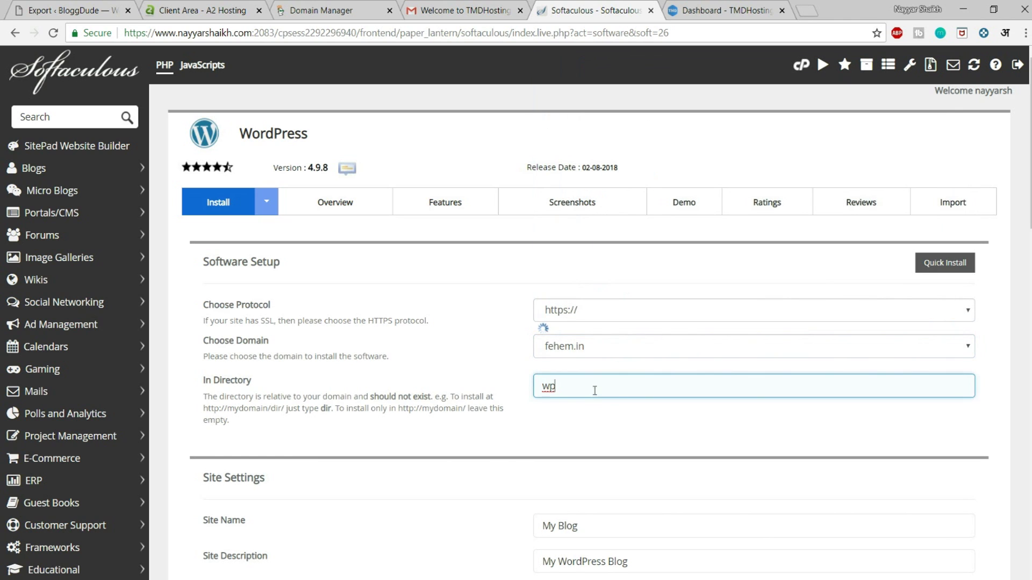
pyautogui.click(571, 388)
pyautogui.click(570, 408)
pyautogui.doubleClick(572, 426)
pyautogui.press('BackSpace')
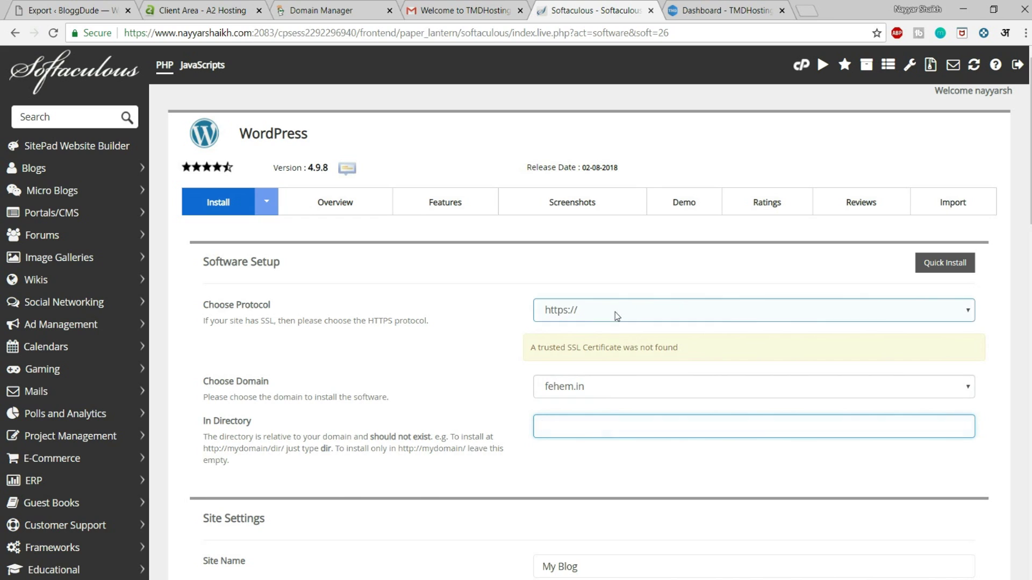
pyautogui.click(618, 312)
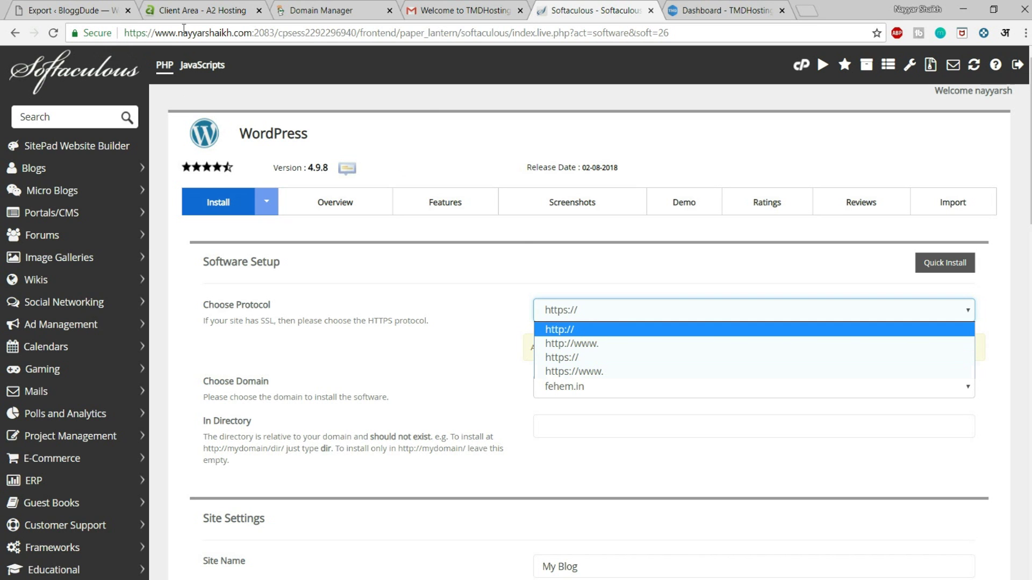
pyautogui.click(608, 329)
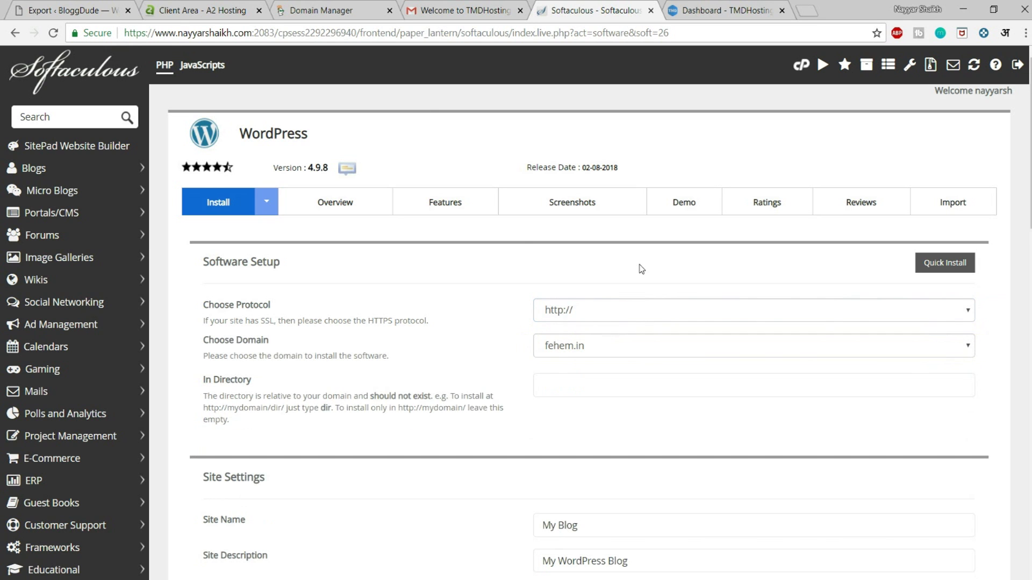
pyautogui.scroll(-5, 672, 344)
# Step: Replace the default admin username and admin password with the site owner's own credentials
pyautogui.tripleClick(606, 236)
pyautogui.scroll(-2, 672, 329)
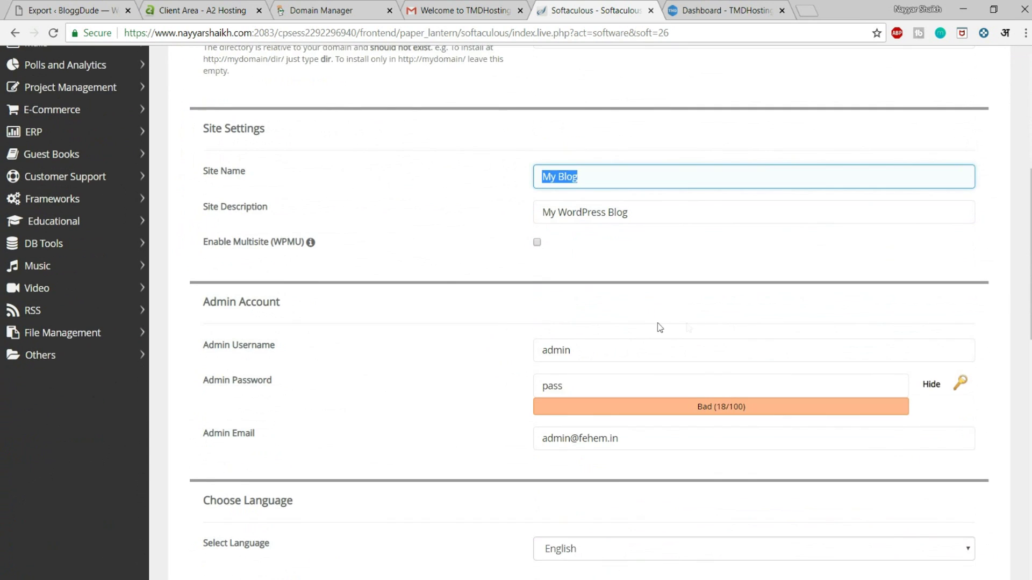
pyautogui.tripleClick(538, 350)
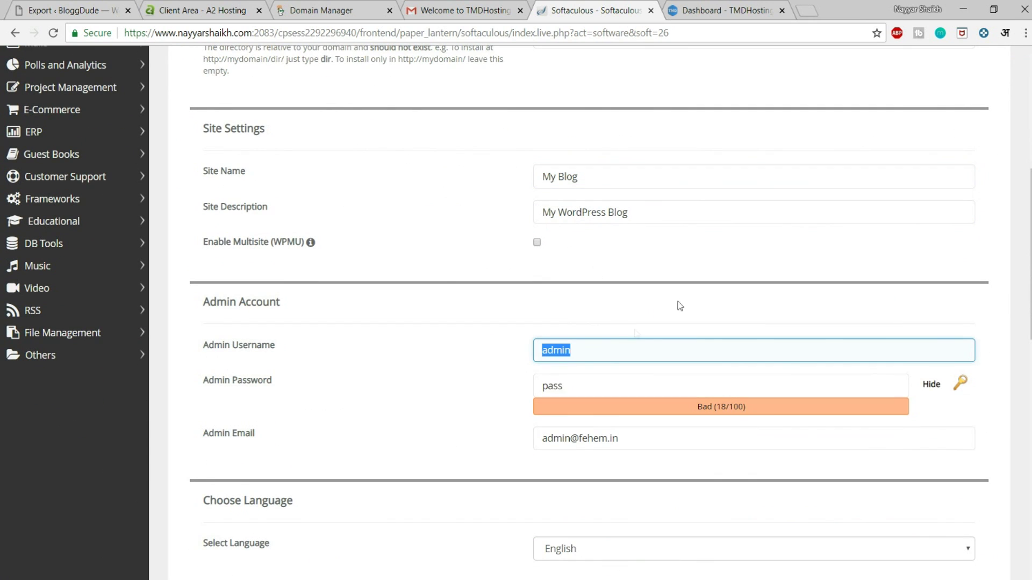
pyautogui.write('n')
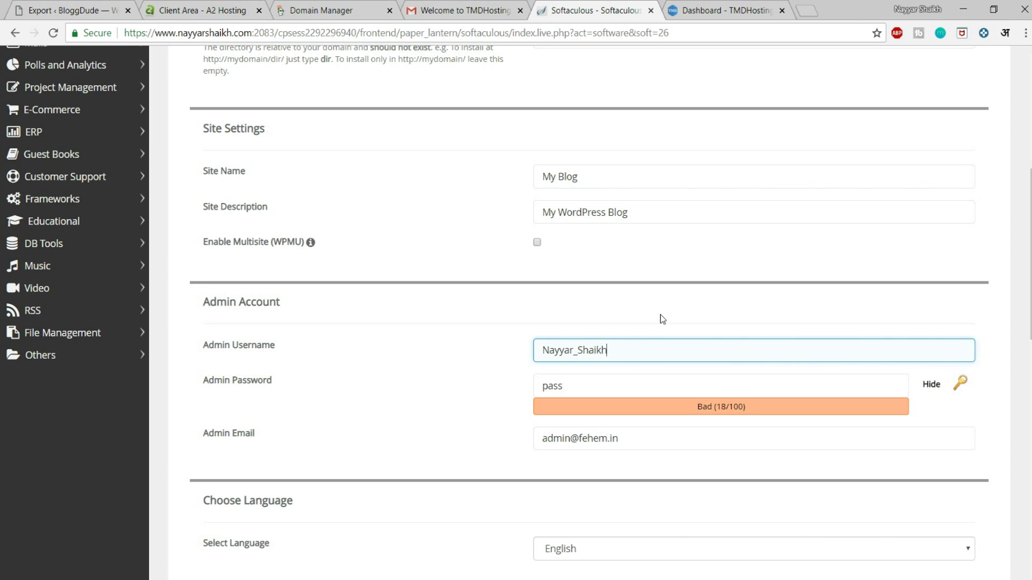
pyautogui.press('Tab')
pyautogui.click(931, 384)
pyautogui.hotkey('ctrl', 'a')
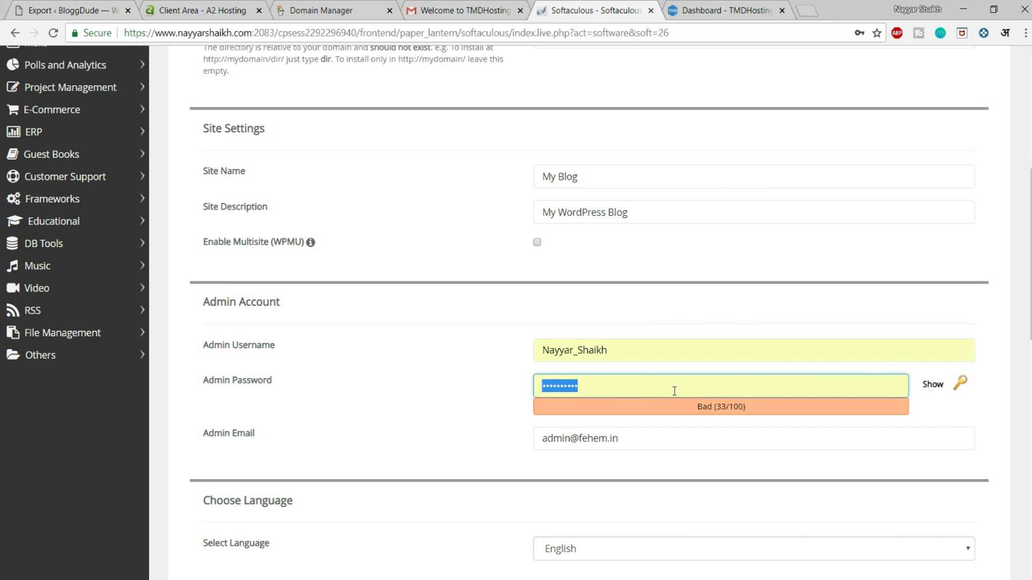
# Step: Fill in the admin email from saved suggestions and start the WordPress installation
pyautogui.click(658, 448)
pyautogui.hotkey('ctrl', 'a')
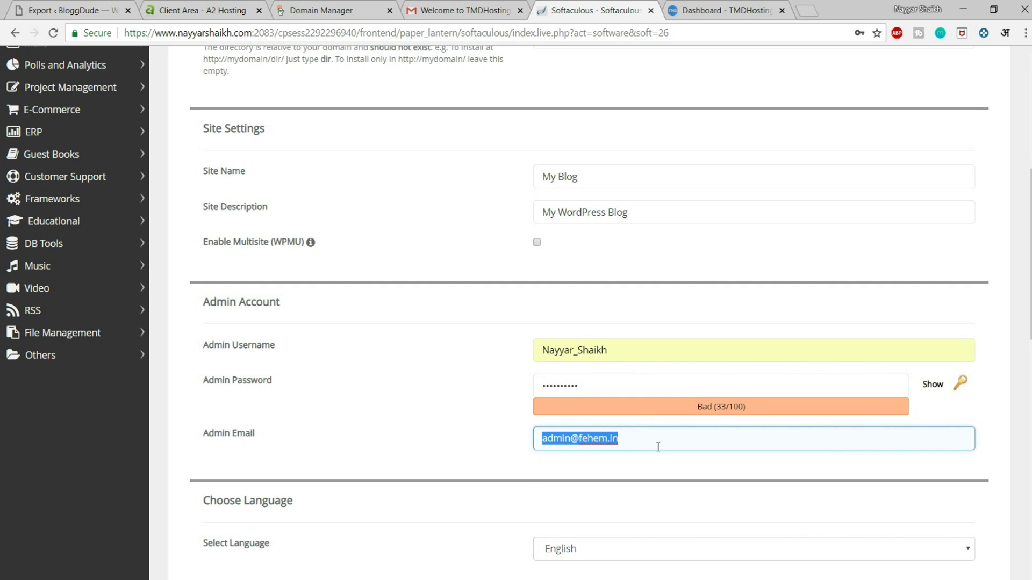
pyautogui.click(629, 458)
pyautogui.scroll(-4, 645, 473)
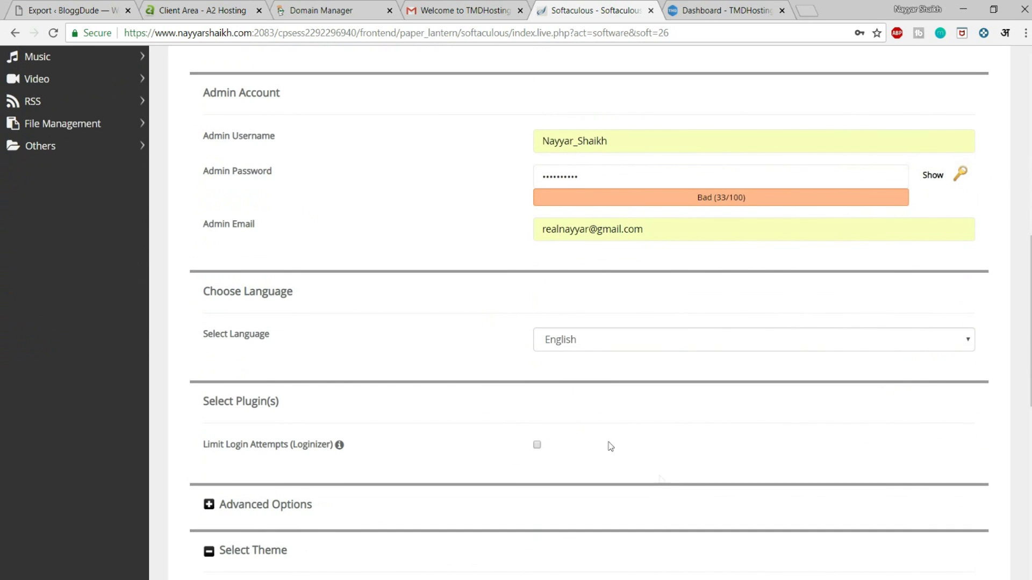
pyautogui.scroll(-6, 648, 198)
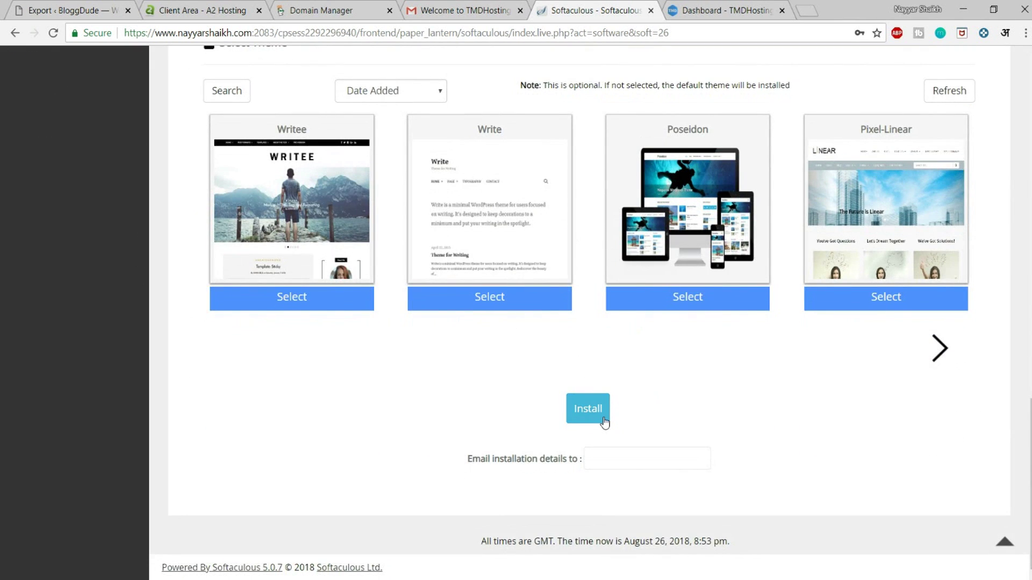
pyautogui.click(603, 418)
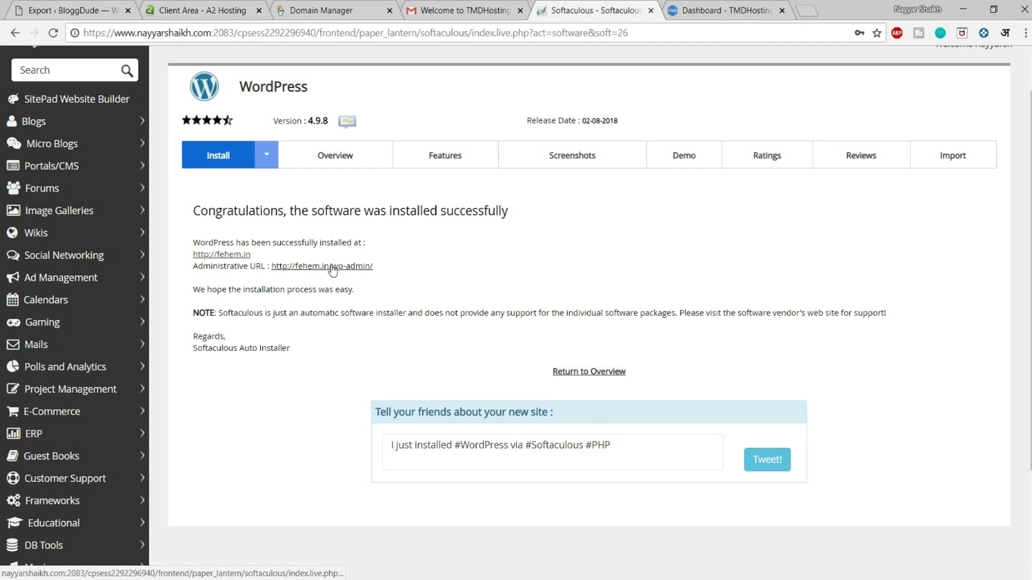
# Step: Open the new site's wp-admin URL, then view the fehem.in homepage showing the default My Blog theme
pyautogui.click(332, 267)
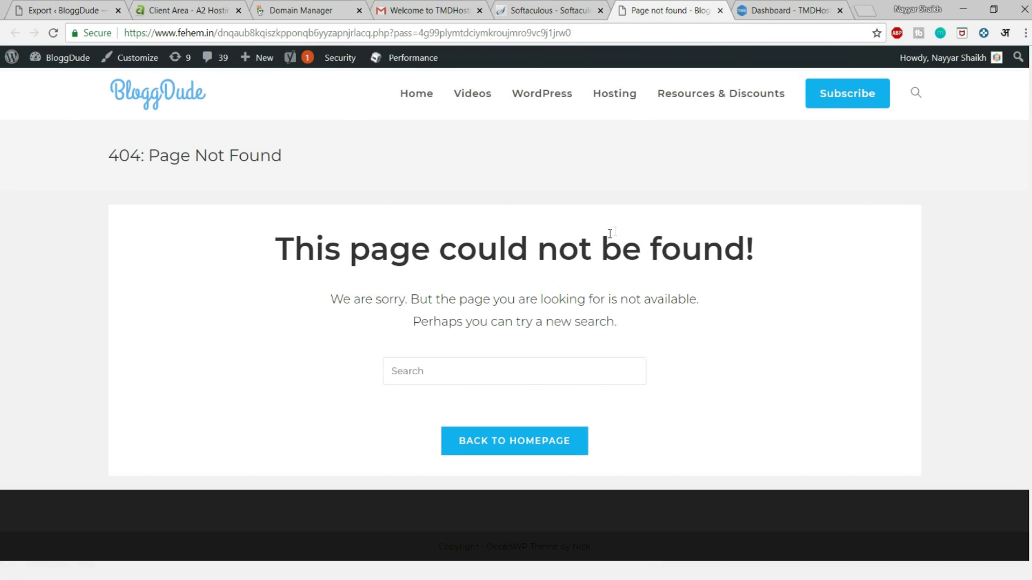
pyautogui.click(158, 108)
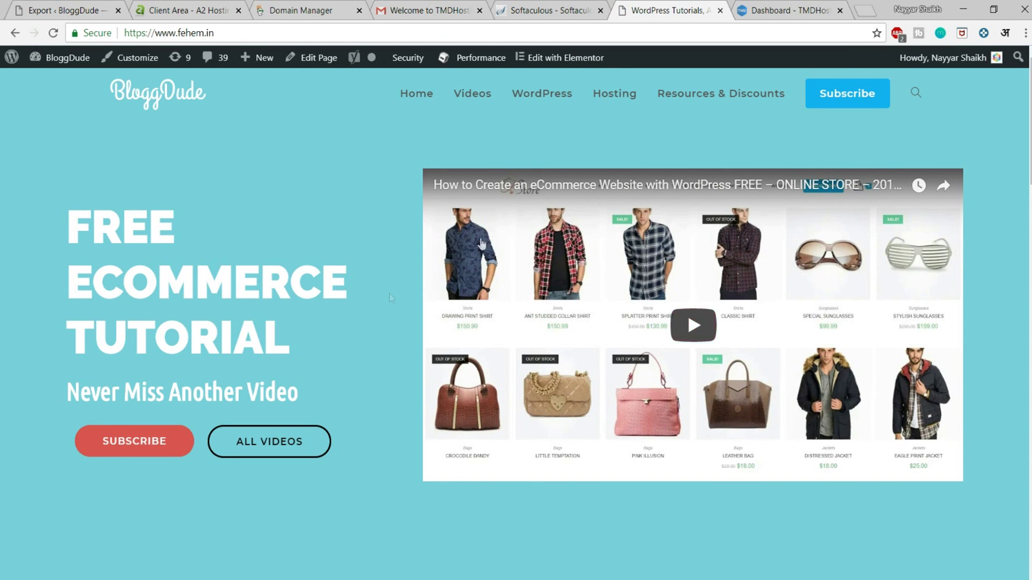
pyautogui.scroll(-2, 376, 258)
pyautogui.scroll(2, 376, 258)
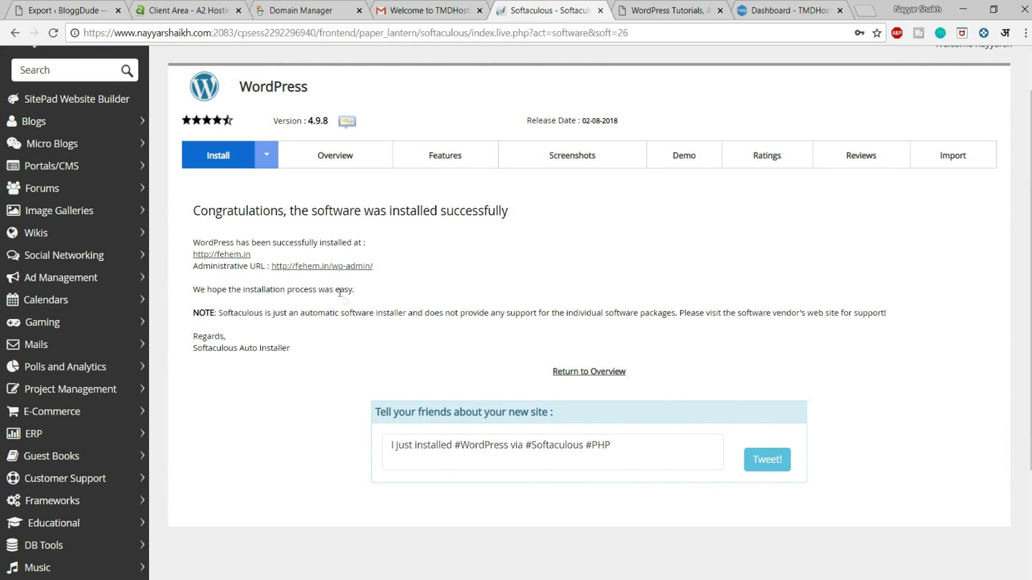
pyautogui.click(662, 7)
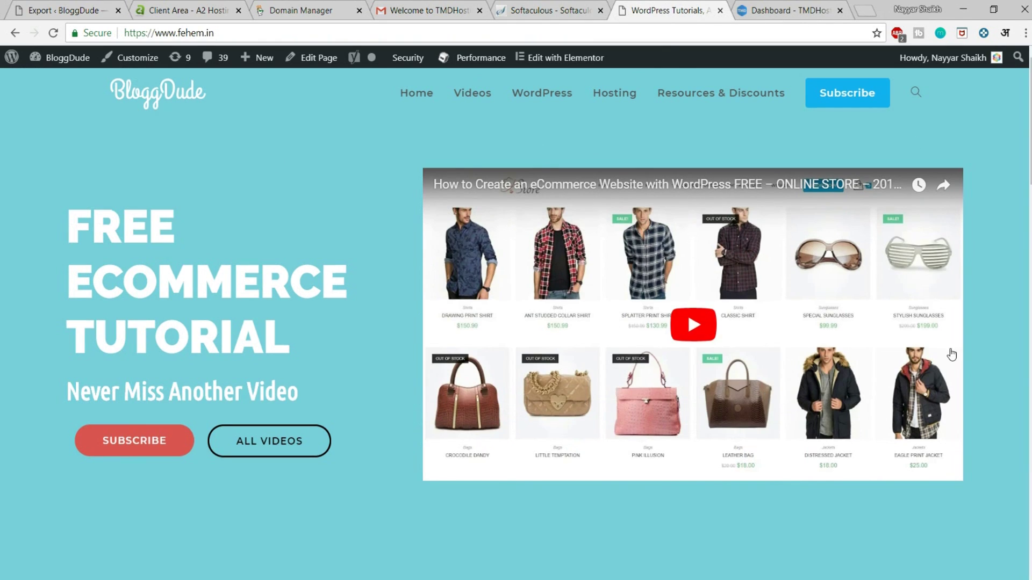
pyautogui.scroll(-5, 951, 355)
pyautogui.scroll(5, 951, 354)
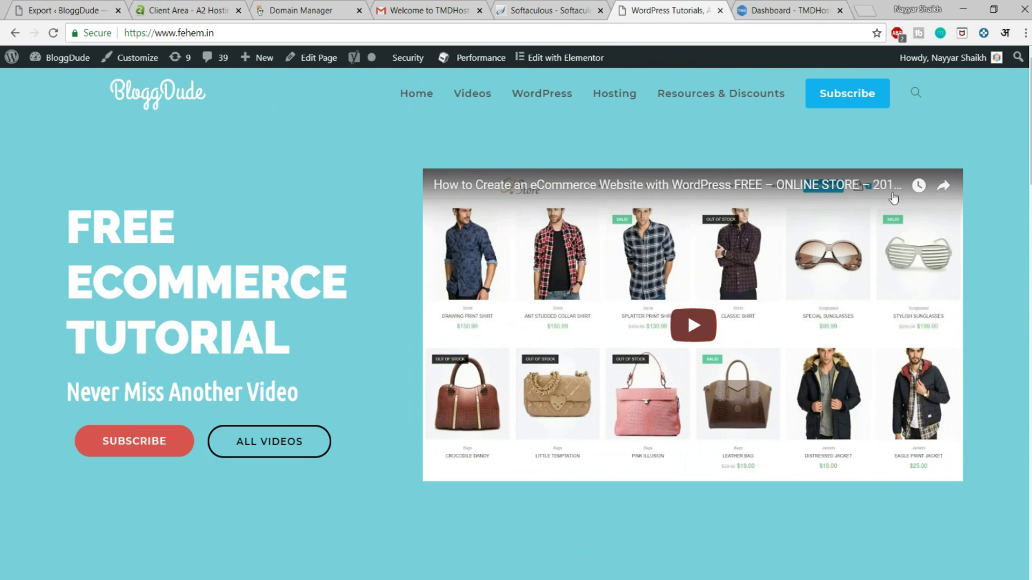
pyautogui.scroll(-6, 890, 212)
pyautogui.scroll(-8, 890, 214)
pyautogui.scroll(15, 890, 214)
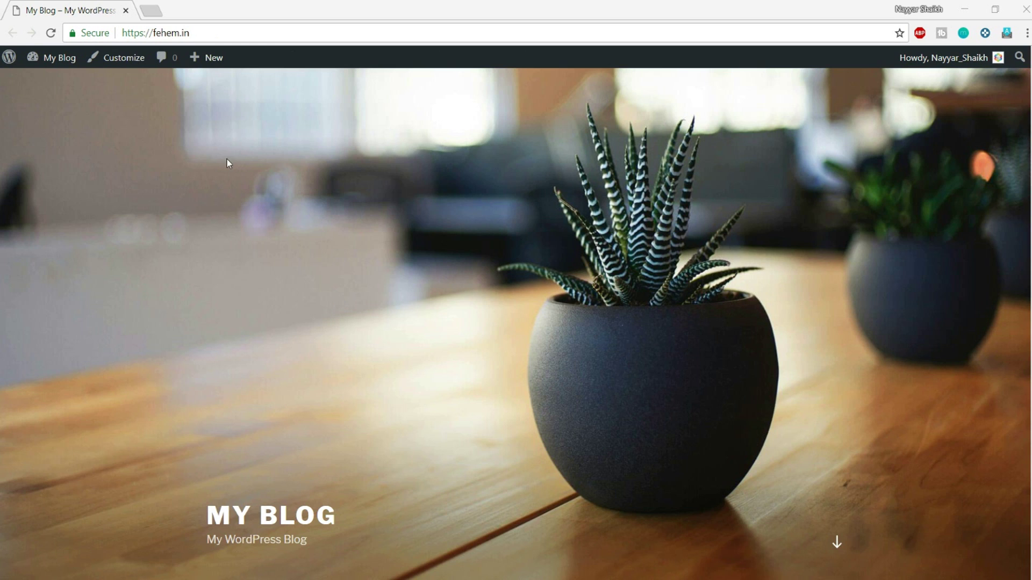
# Step: Go to the new site's dashboard and dismiss the personal data and privacy notice
pyautogui.scroll(-10, 515, 392)
pyautogui.scroll(10, 511, 414)
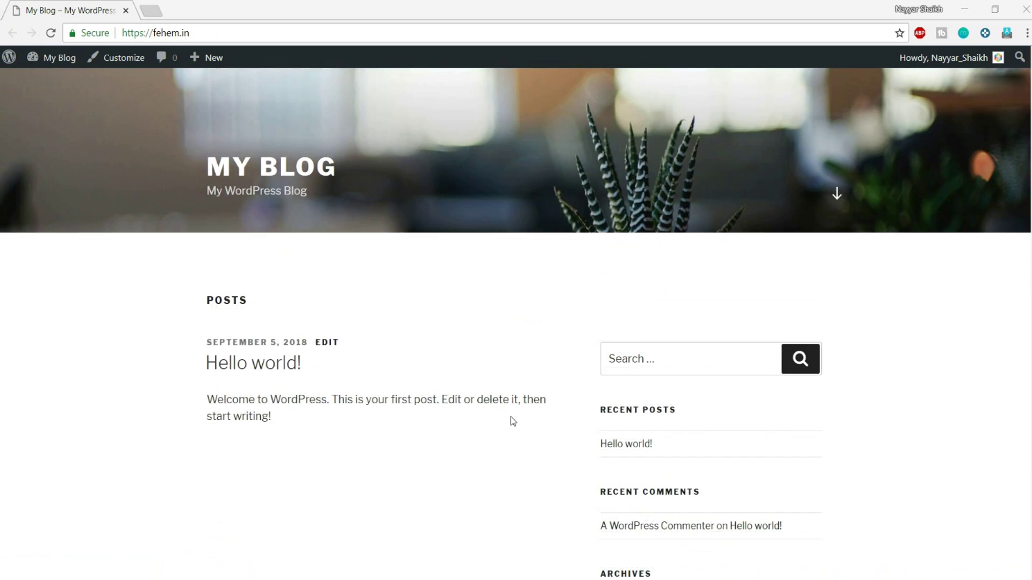
pyautogui.moveTo(55, 64)
pyautogui.click(59, 86)
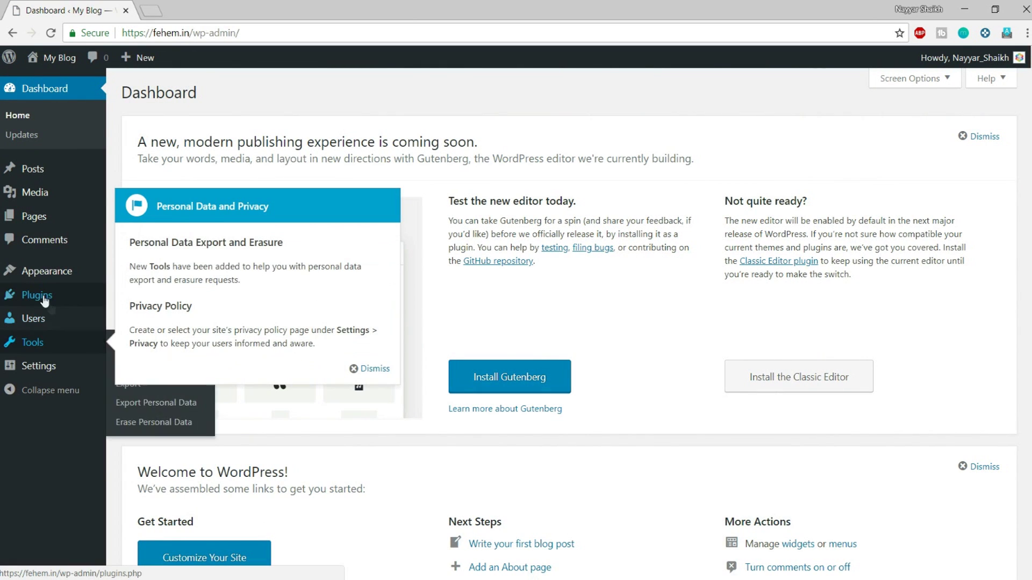
pyautogui.click(357, 369)
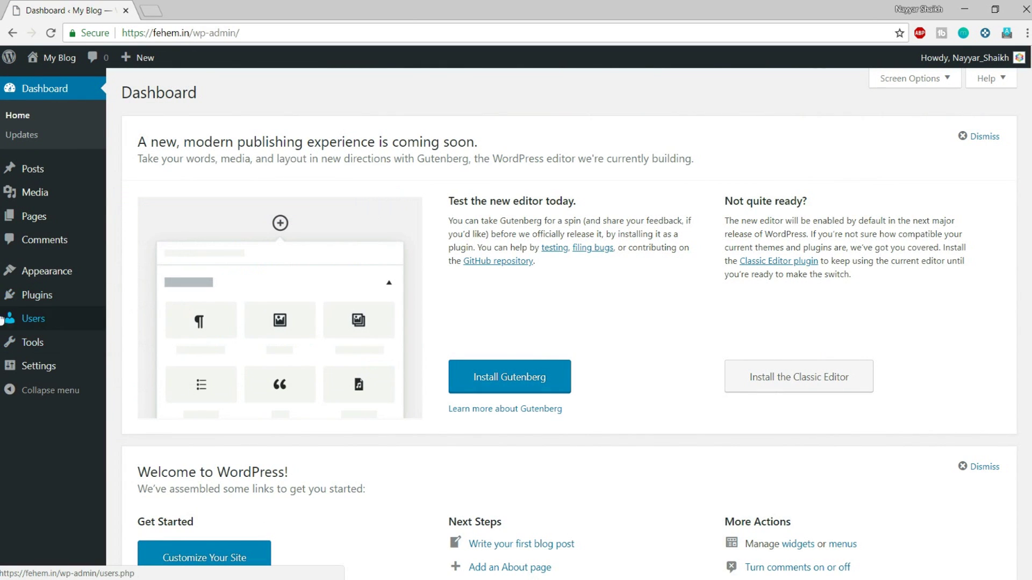
# Step: Search Add New plugins for 'all in', then install and activate All-in-One WP Migration
pyautogui.moveTo(75, 295)
pyautogui.click(158, 323)
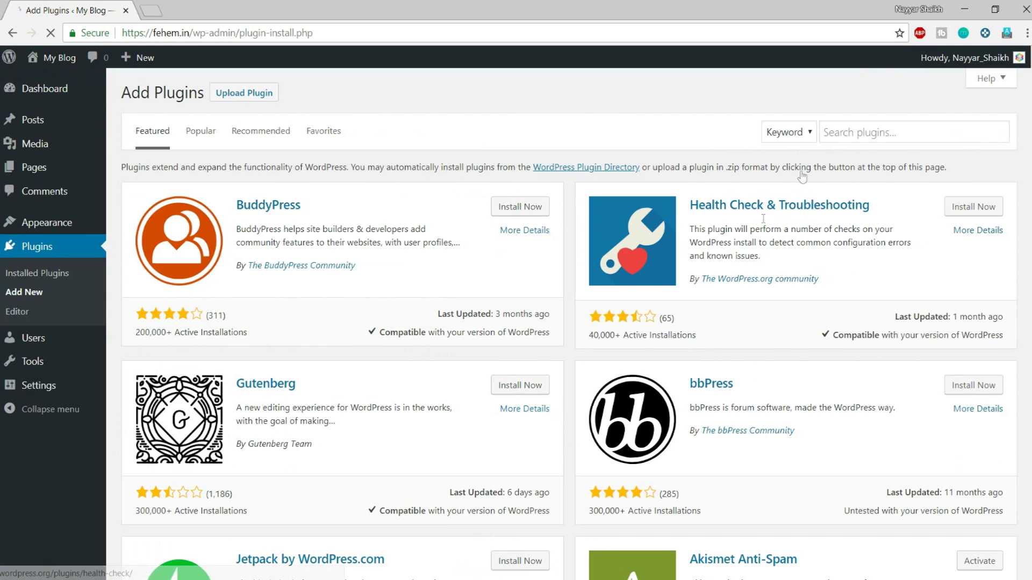
pyautogui.click(865, 129)
pyautogui.write('all in')
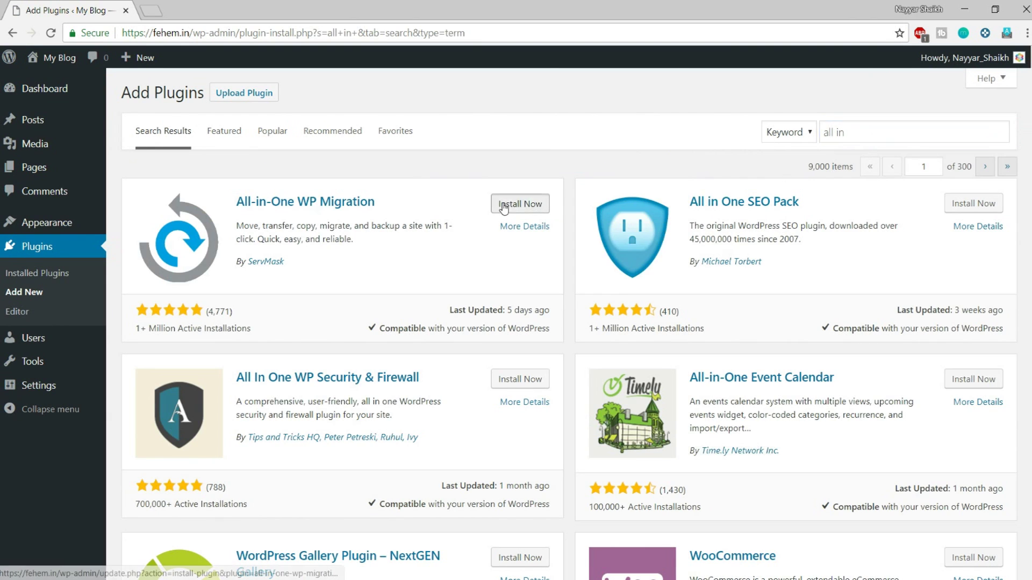
pyautogui.click(513, 203)
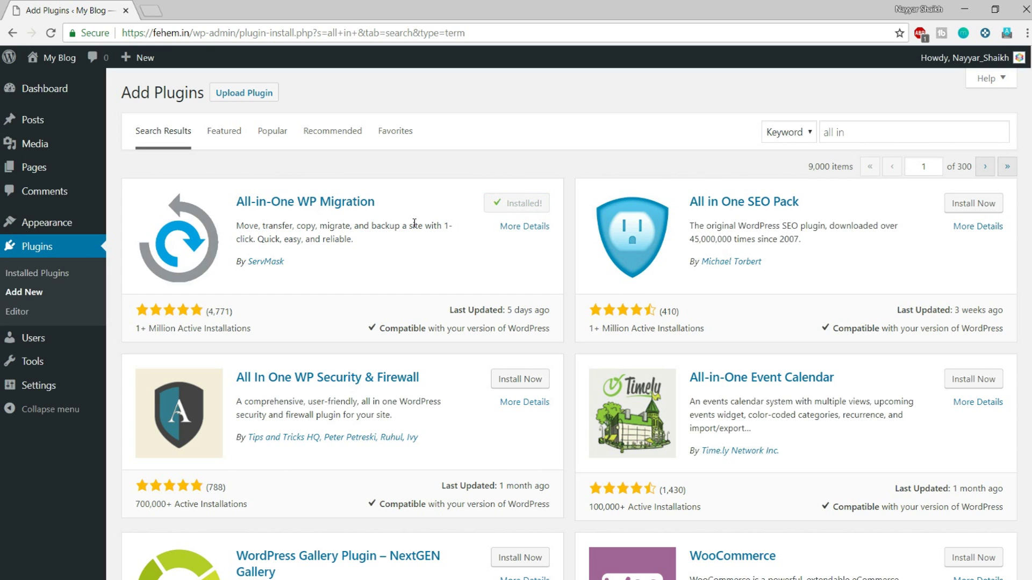
pyautogui.click(508, 207)
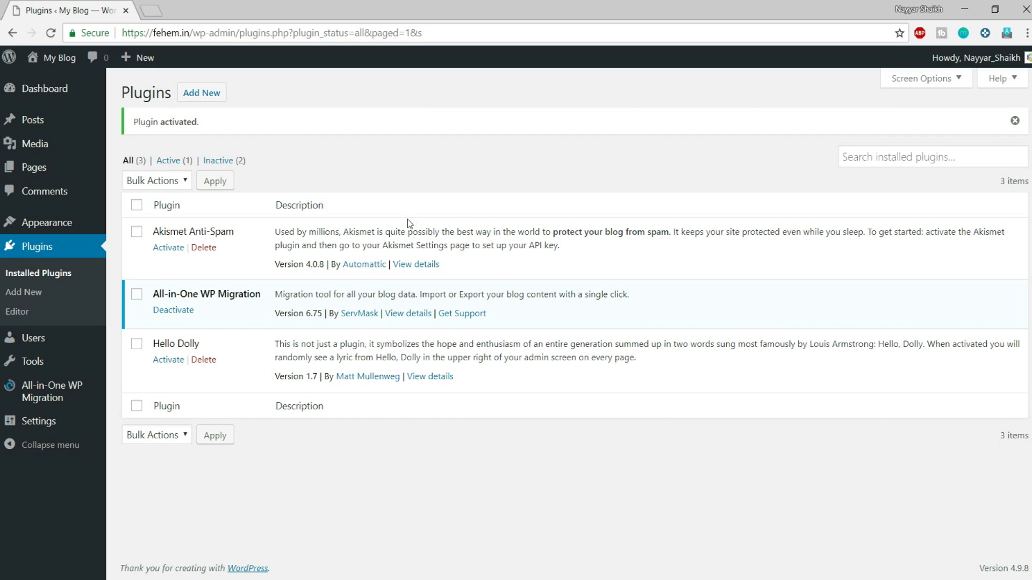
pyautogui.moveTo(31, 398)
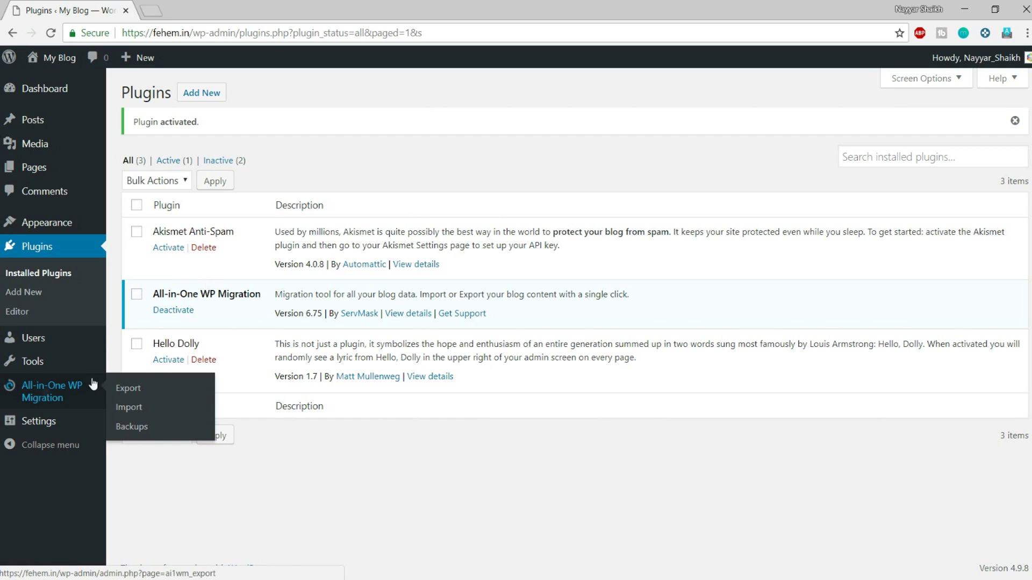
# Step: Import the fehem.in .wpress backup from file, confirm overwriting the site, and dismiss the success message
pyautogui.click(152, 407)
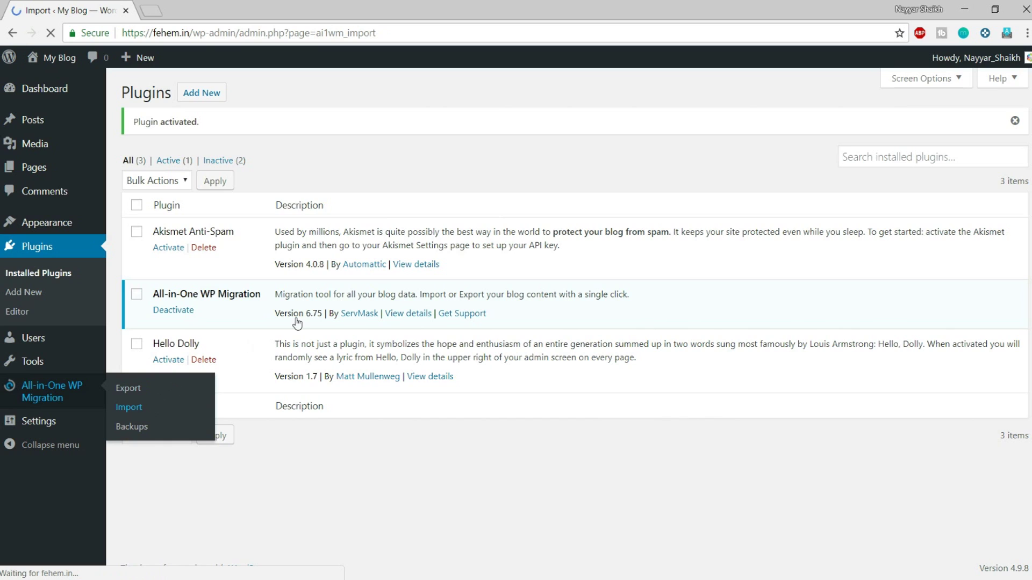
pyautogui.click(437, 248)
pyautogui.click(438, 292)
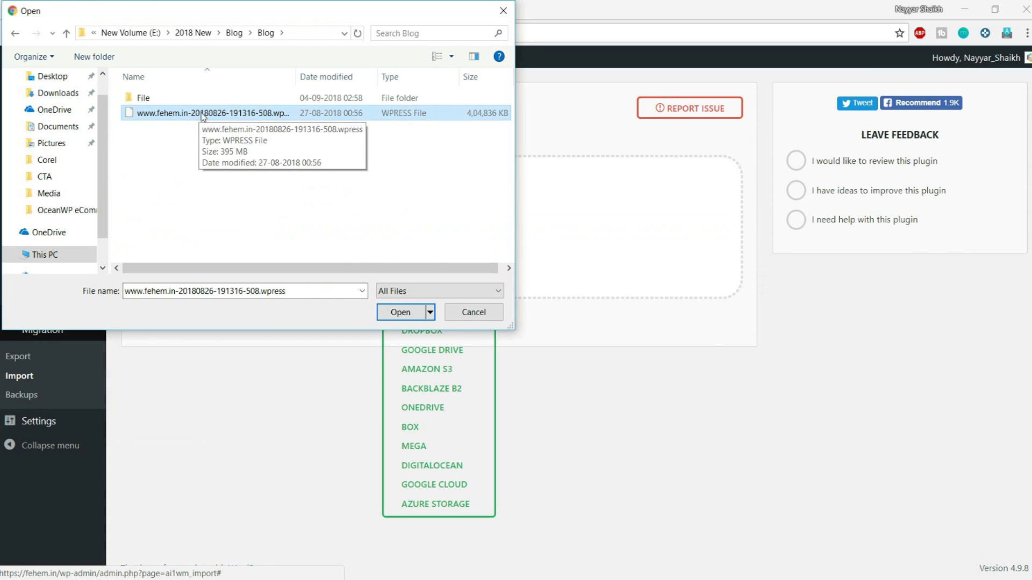
pyautogui.click(392, 313)
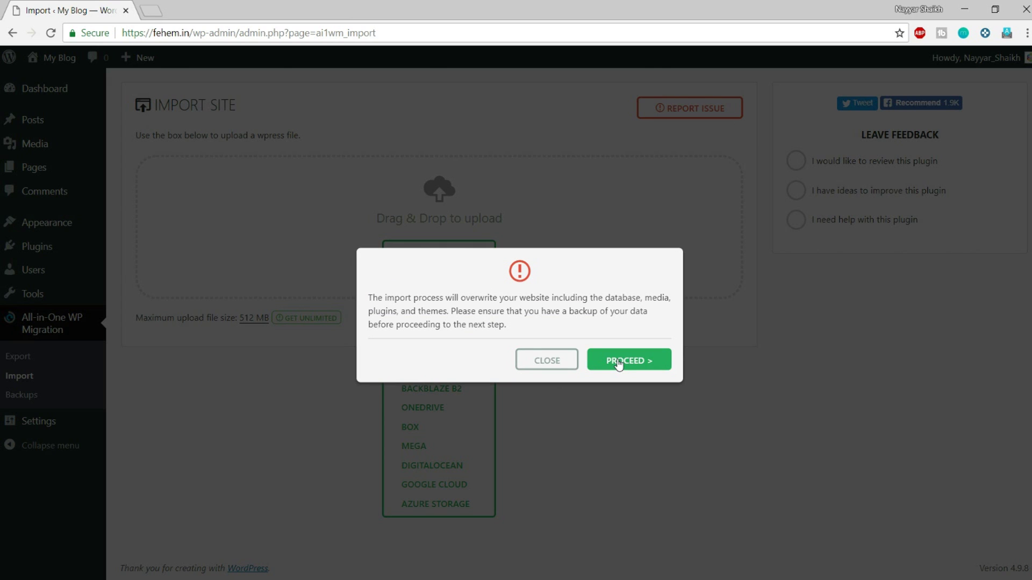
pyautogui.click(616, 363)
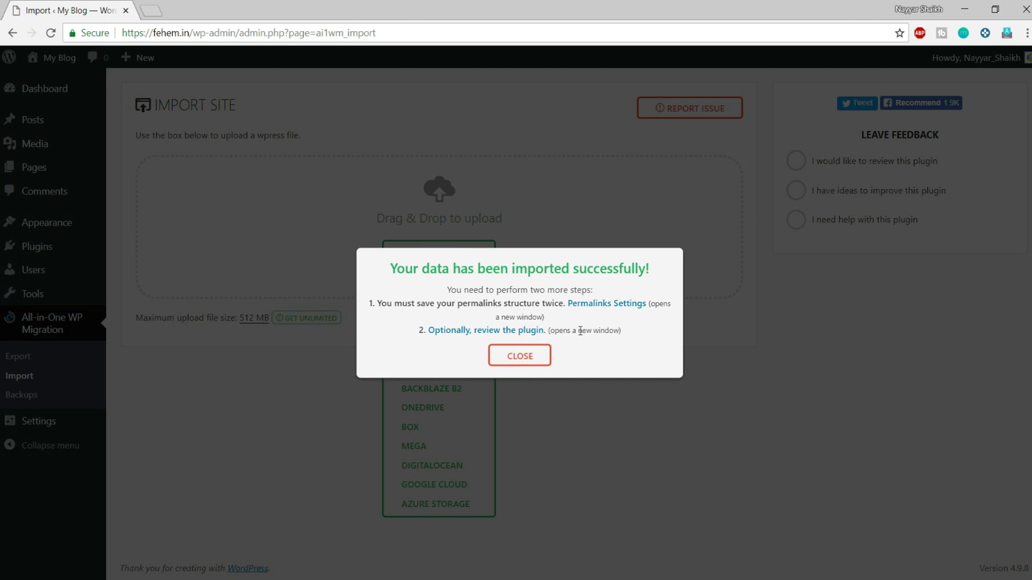
pyautogui.click(529, 355)
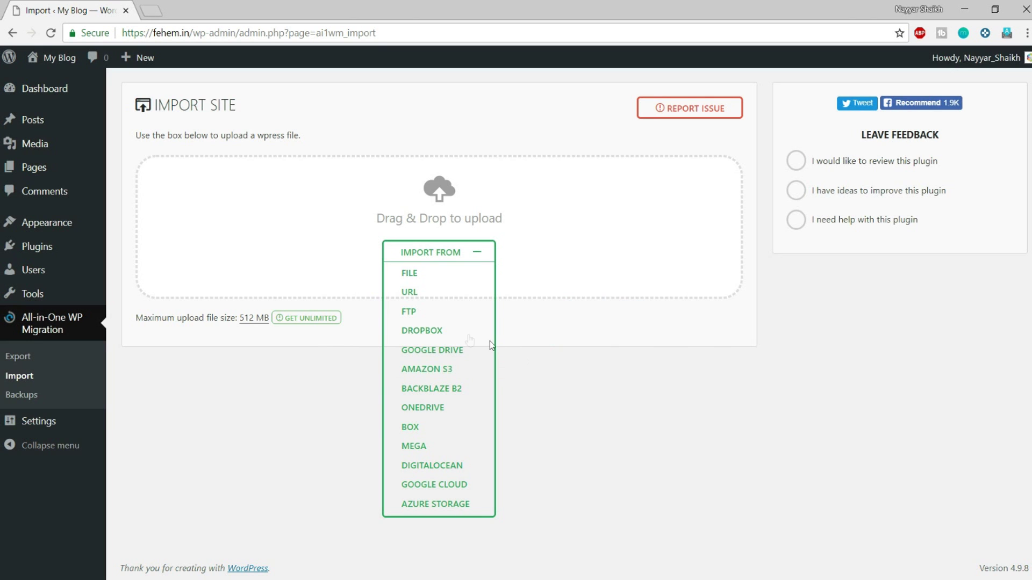
pyautogui.click(79, 58)
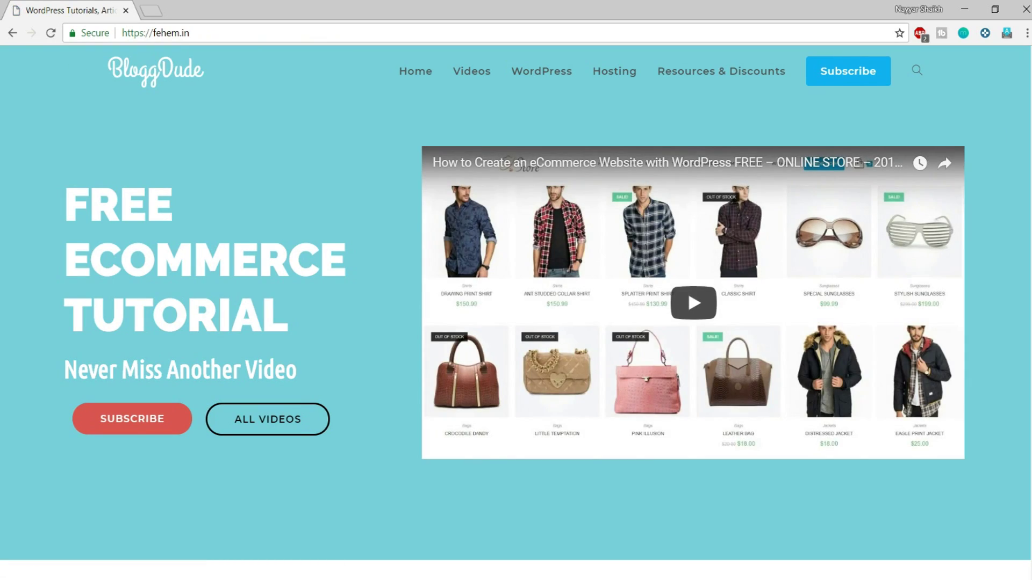
# Step: Browse the live fehem.in homepage and Resources & Discounts page, then return home via the BloggDude logo
pyautogui.scroll(-20, 1025, 530)
pyautogui.scroll(20, 1027, 460)
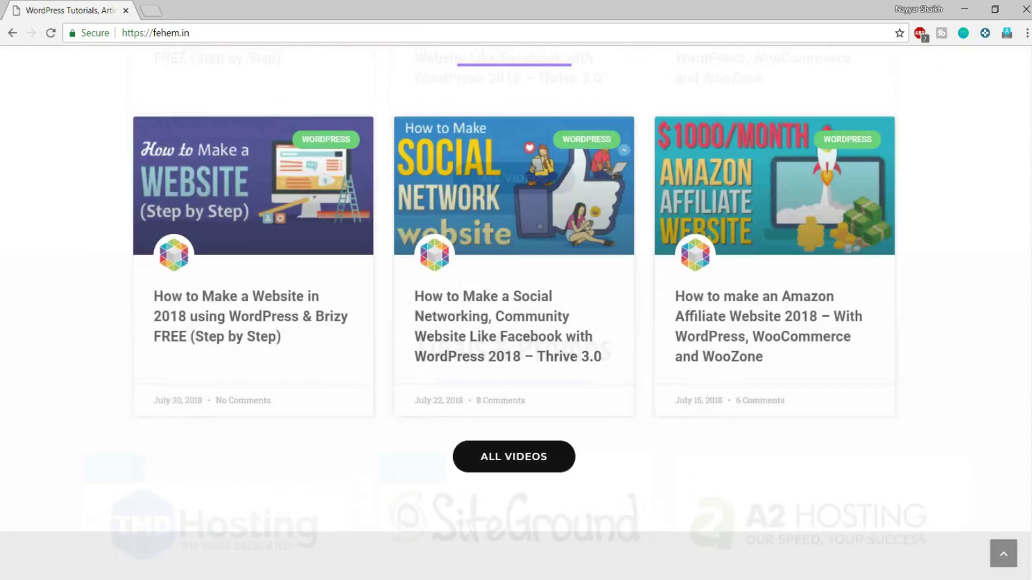
pyautogui.click(728, 79)
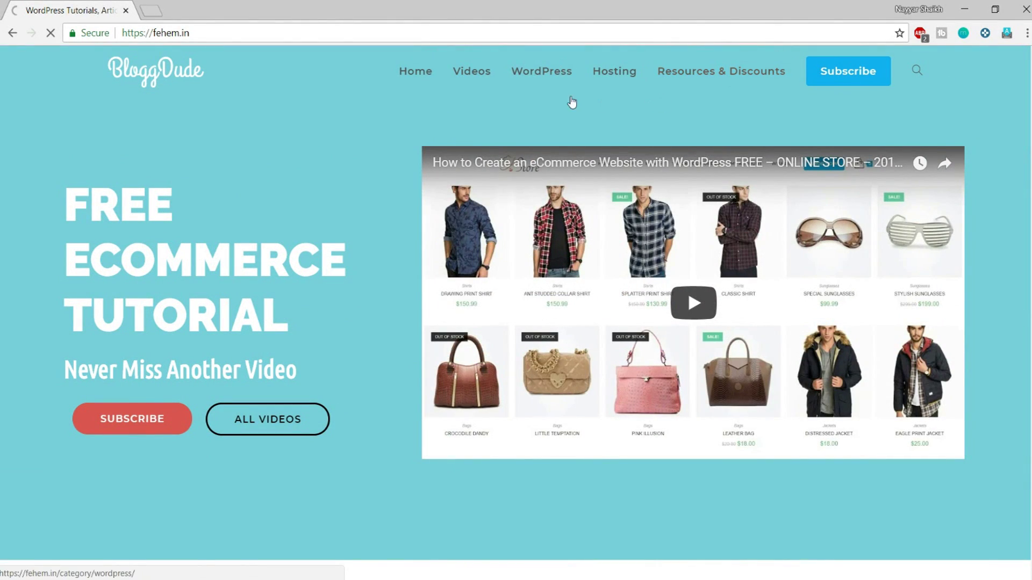
pyautogui.scroll(-20, 629, 290)
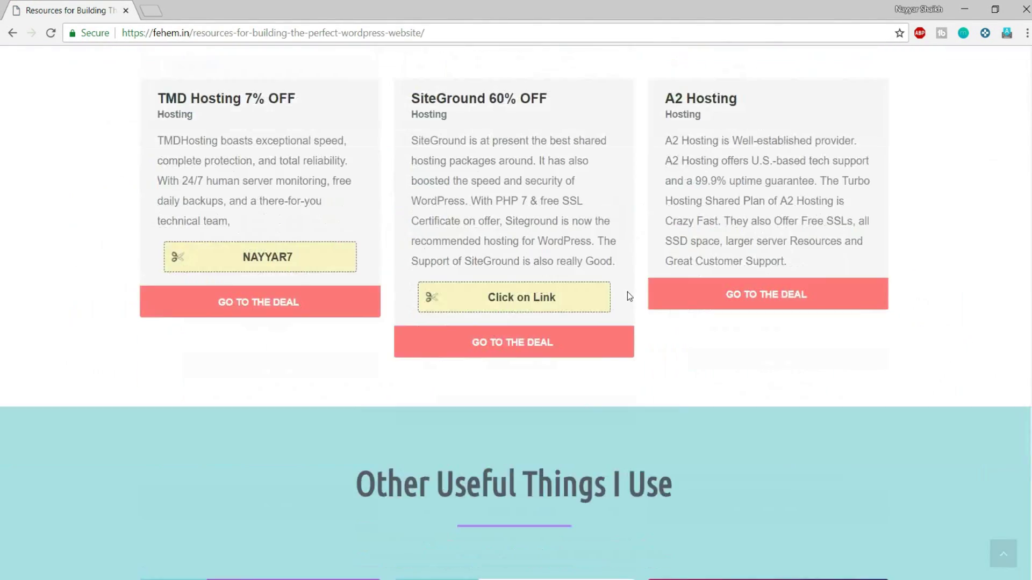
pyautogui.scroll(20, 652, 374)
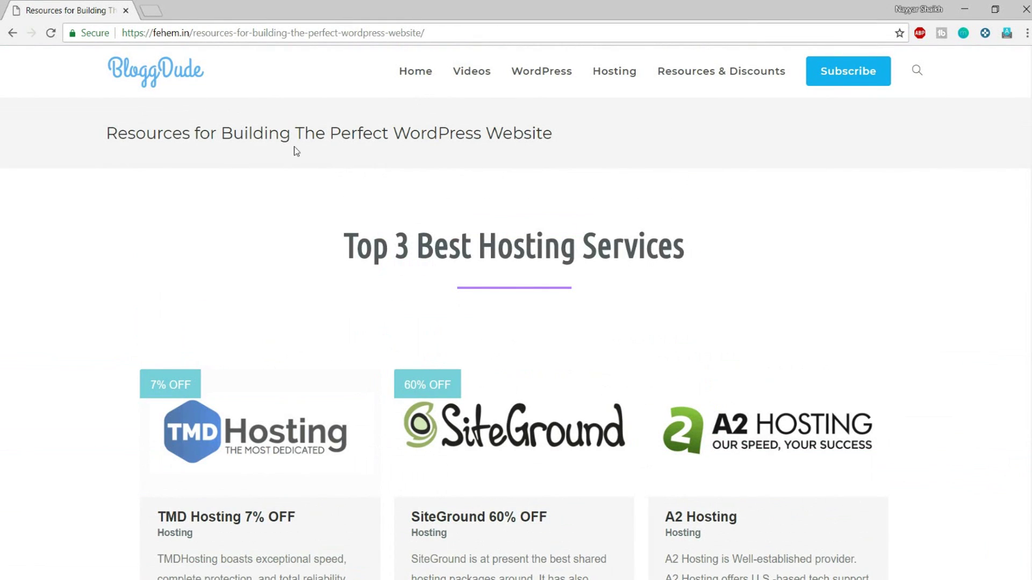
pyautogui.click(156, 71)
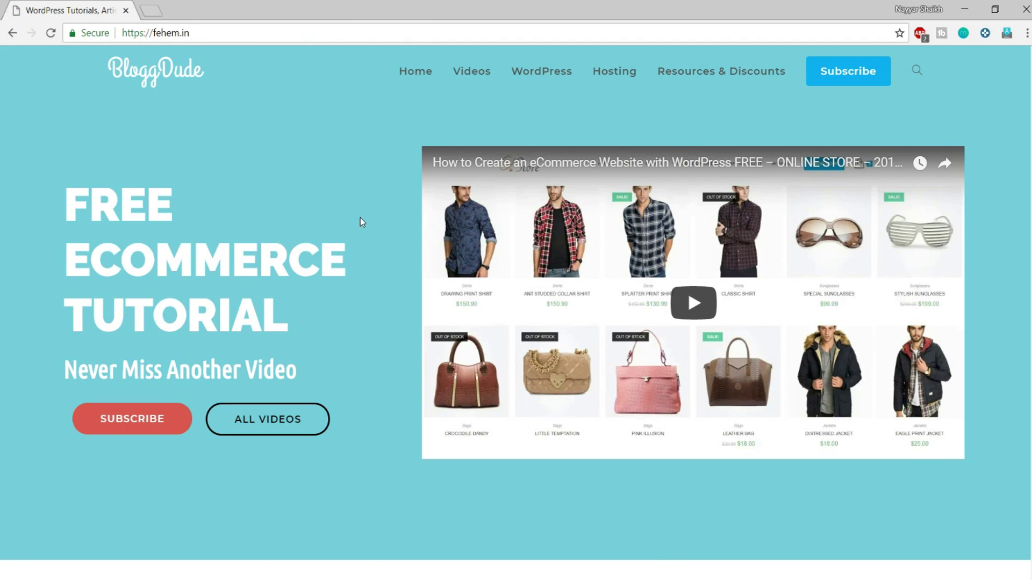